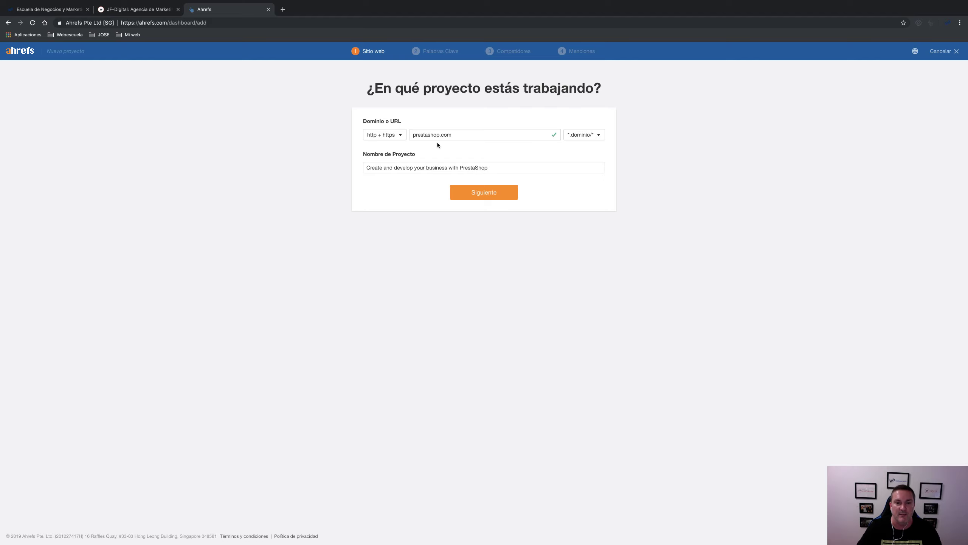
# Step: Shorten the new project's name to PrestaShop and continue to the keyword selection stage
pyautogui.moveTo(503, 168); pyautogui.dragTo(343, 166)
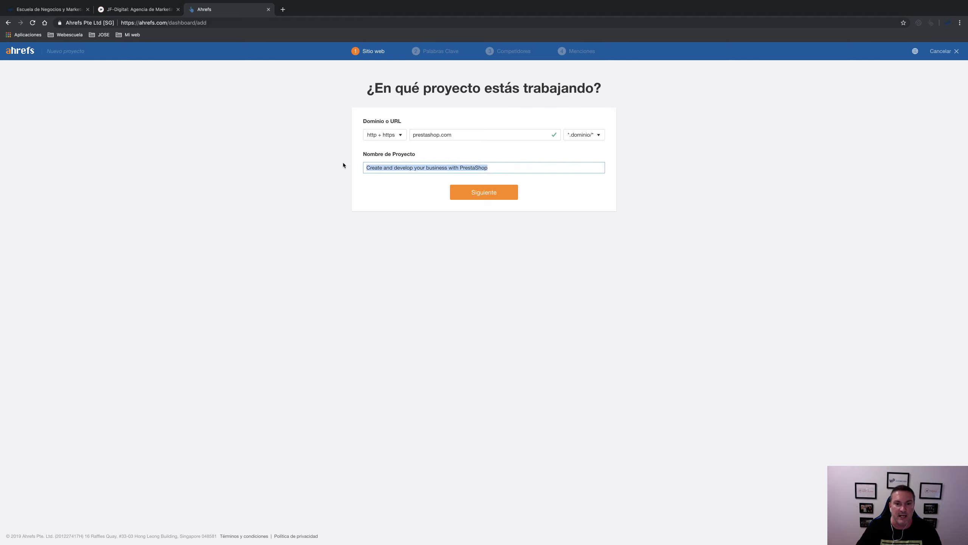
pyautogui.click(481, 164)
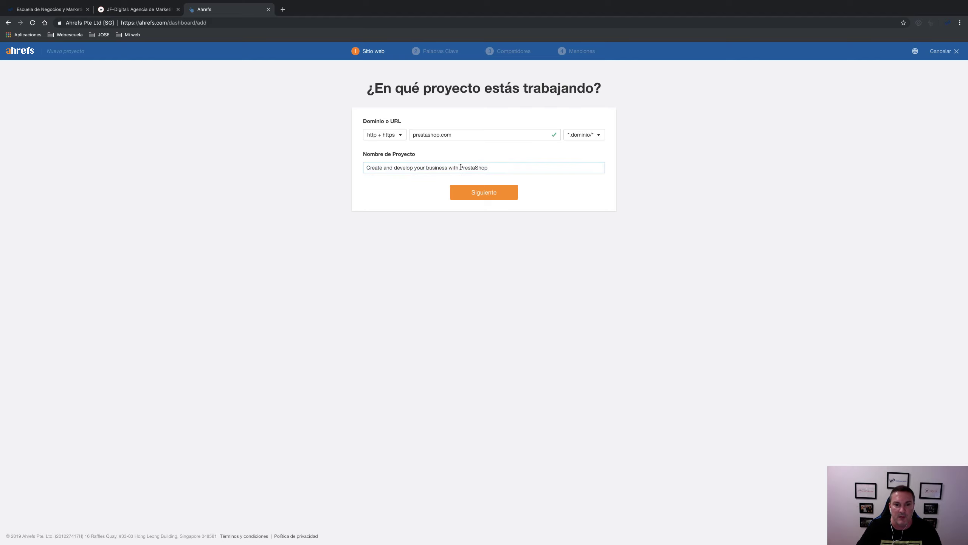
pyautogui.moveTo(461, 166); pyautogui.dragTo(283, 160)
pyautogui.press('BackSpace')
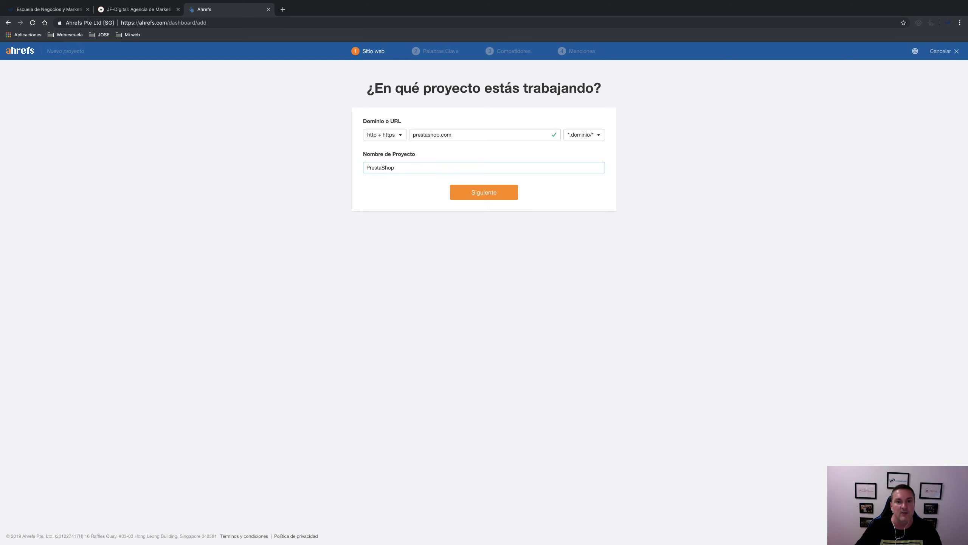
pyautogui.click(474, 192)
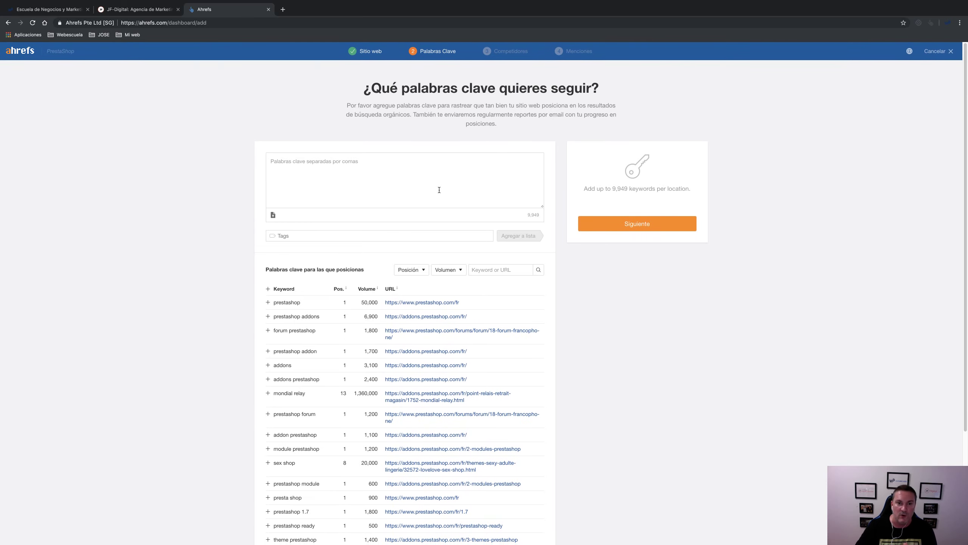
# Step: Open the dashboard in a separate browser tab, look over its projects and tools, and return to the project setup
pyautogui.rightClick(22, 56)
pyautogui.click(58, 56)
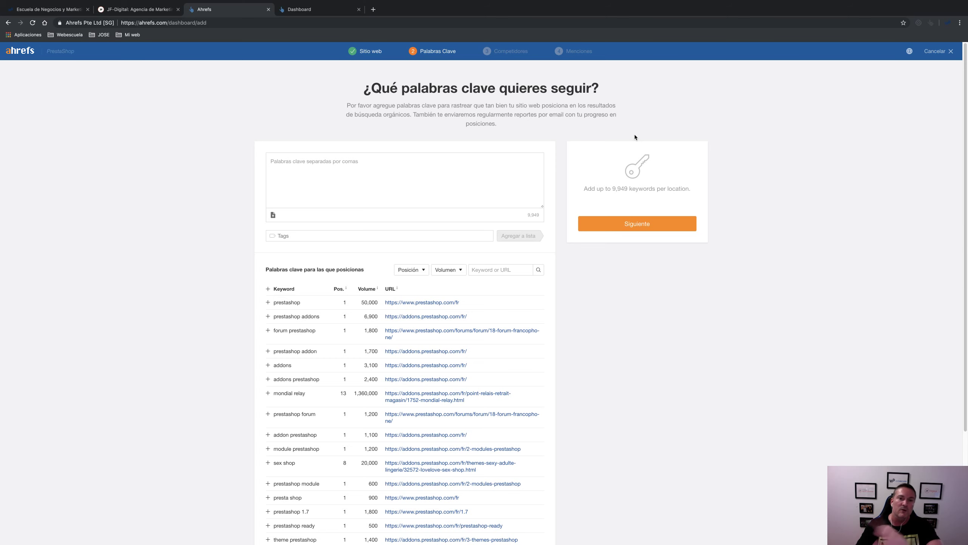
pyautogui.click(327, 10)
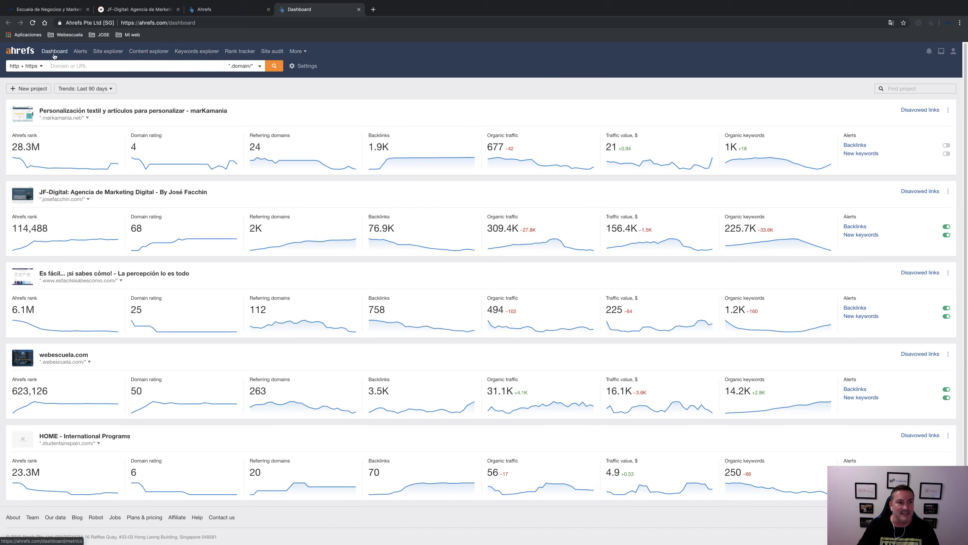
pyautogui.click(225, 9)
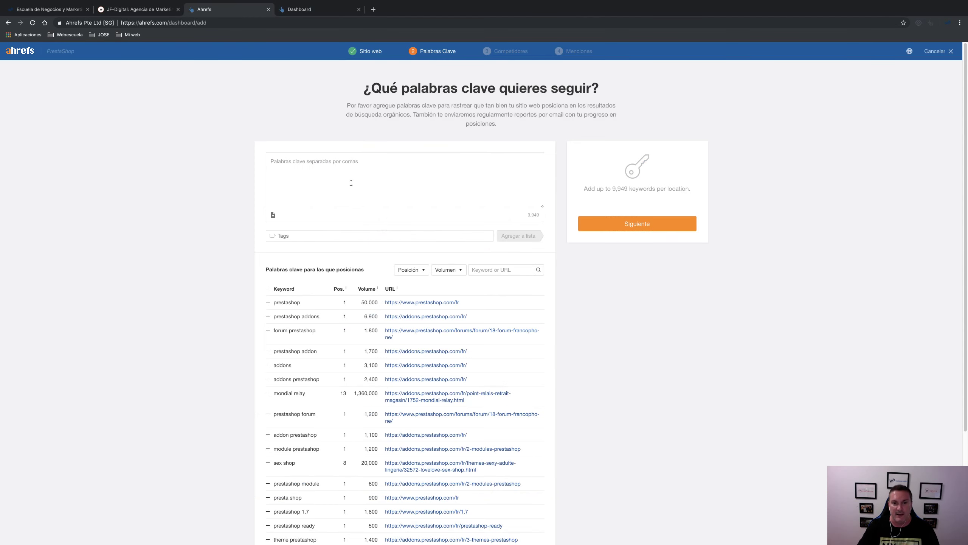
pyautogui.click(330, 9)
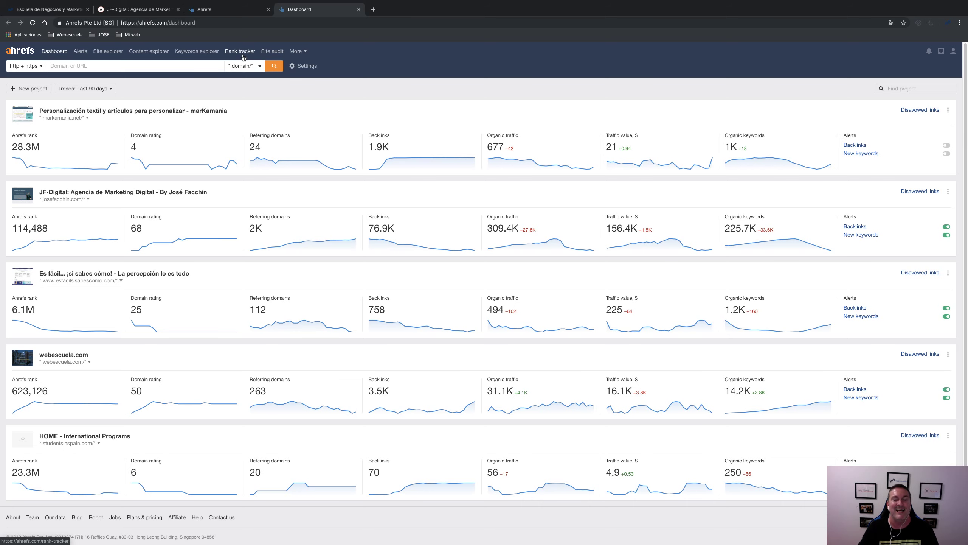
pyautogui.click(234, 12)
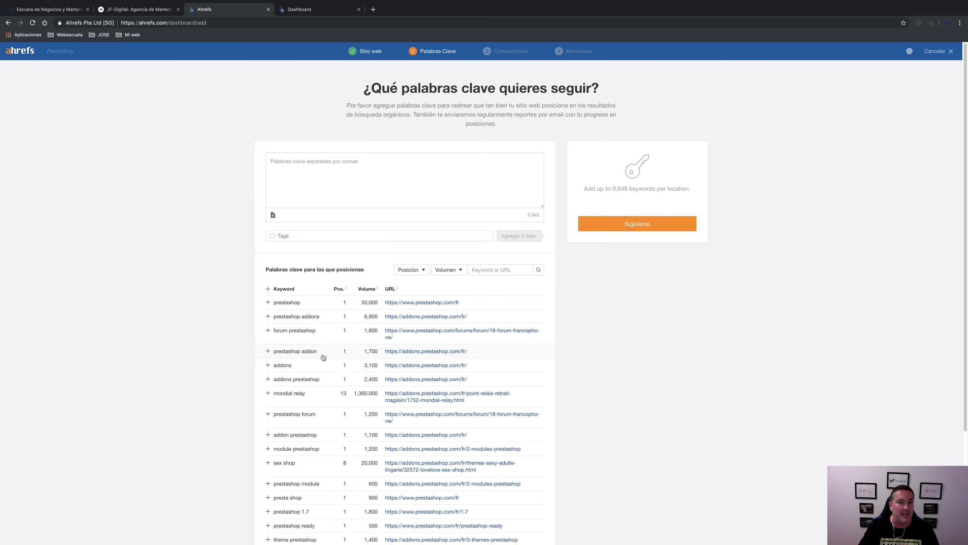
# Step: Examine the position and volume filters and the suggested ranking keywords, and check the dashboard's tools again
pyautogui.click(427, 271)
pyautogui.click(450, 271)
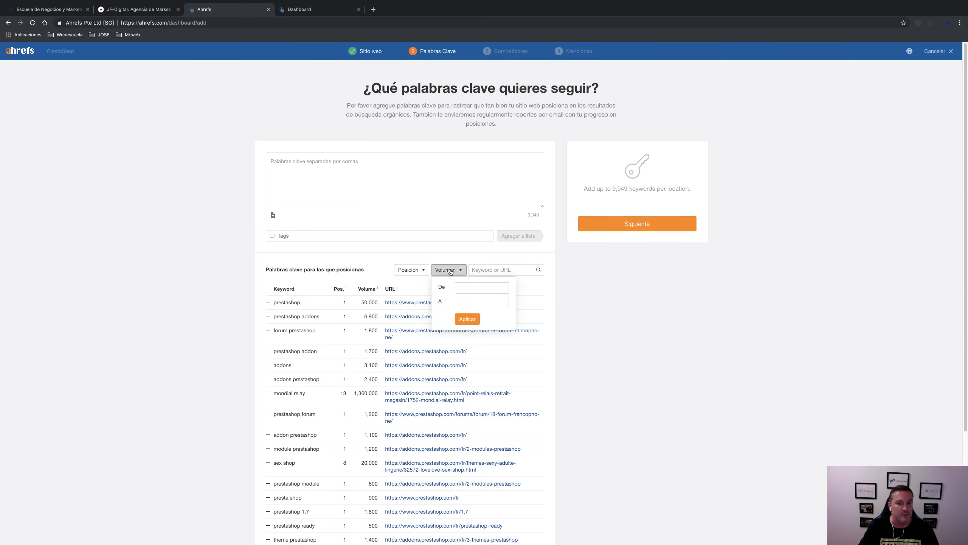
pyautogui.click(567, 288)
pyautogui.scroll(-4, 343, 305)
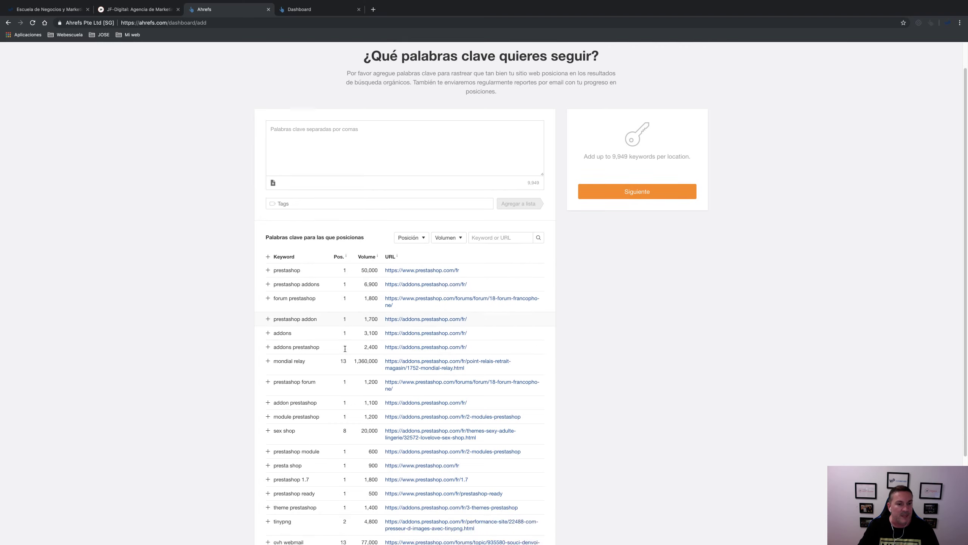
pyautogui.scroll(4, 343, 351)
pyautogui.scroll(-4, 343, 347)
pyautogui.scroll(1, 343, 492)
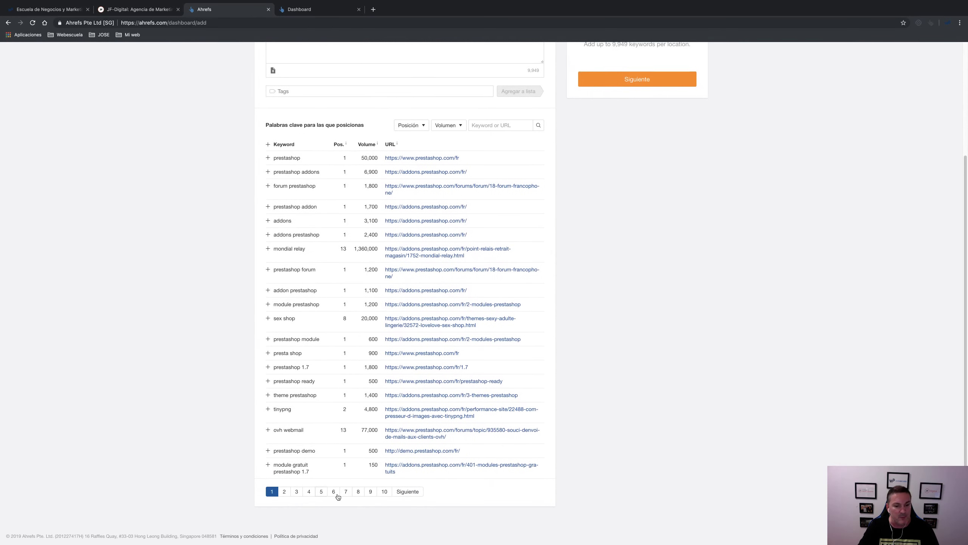
pyautogui.scroll(3, 624, 460)
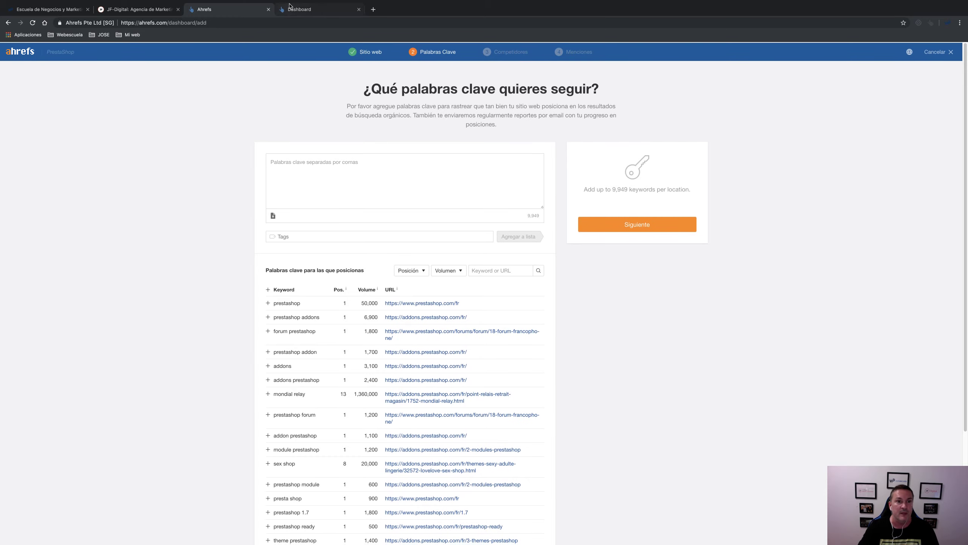
pyautogui.click(301, 9)
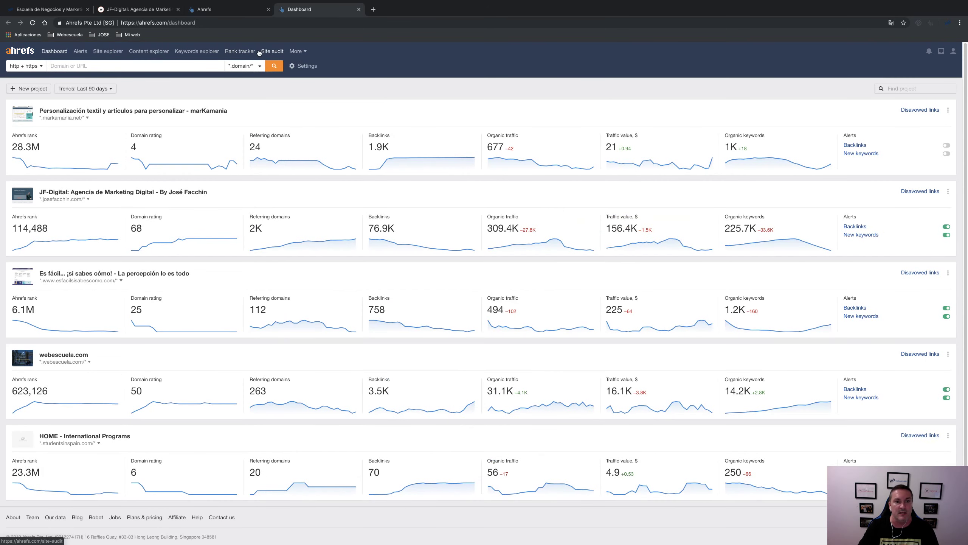
pyautogui.click(245, 11)
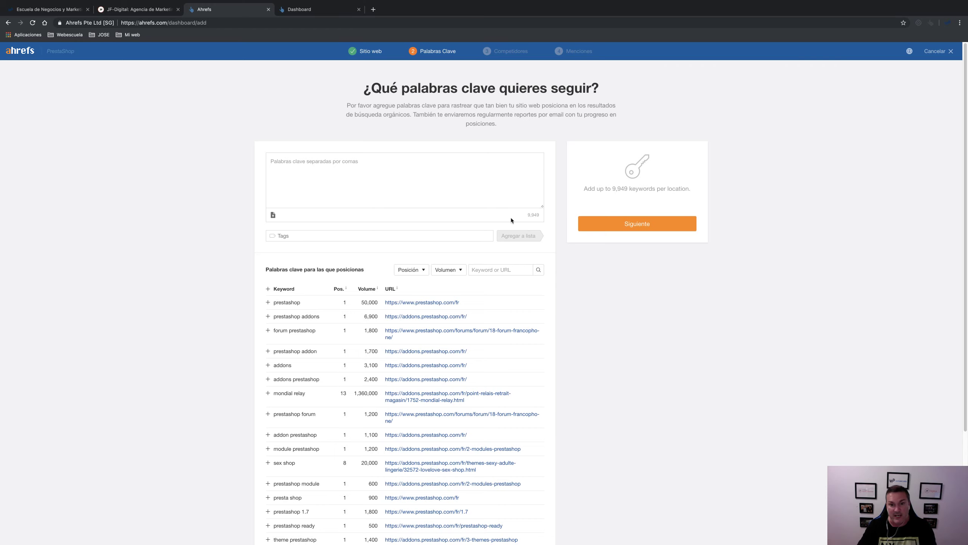
# Step: Finish creating the PrestaShop project without adding keywords, competitors or mentions, and check its entry on the dashboard
pyautogui.click(598, 226)
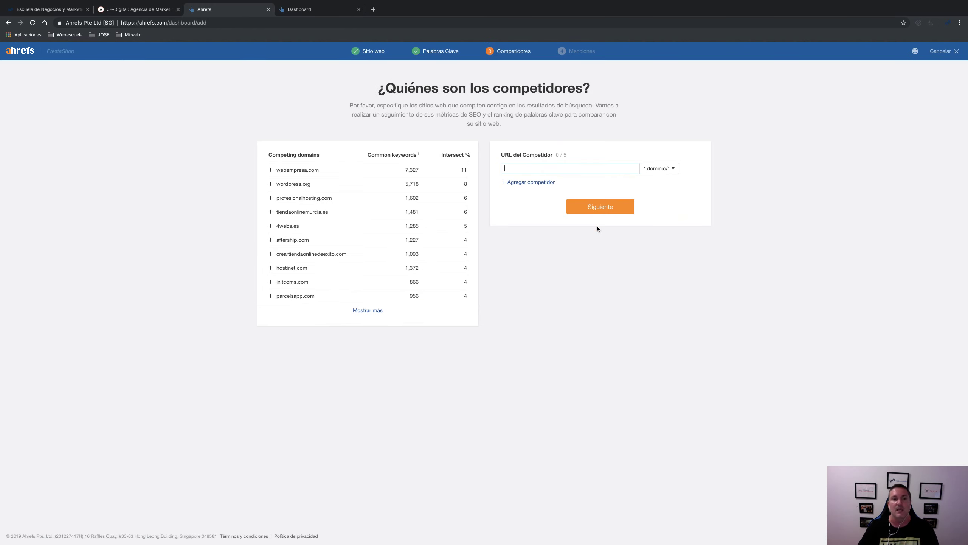
pyautogui.click(593, 210)
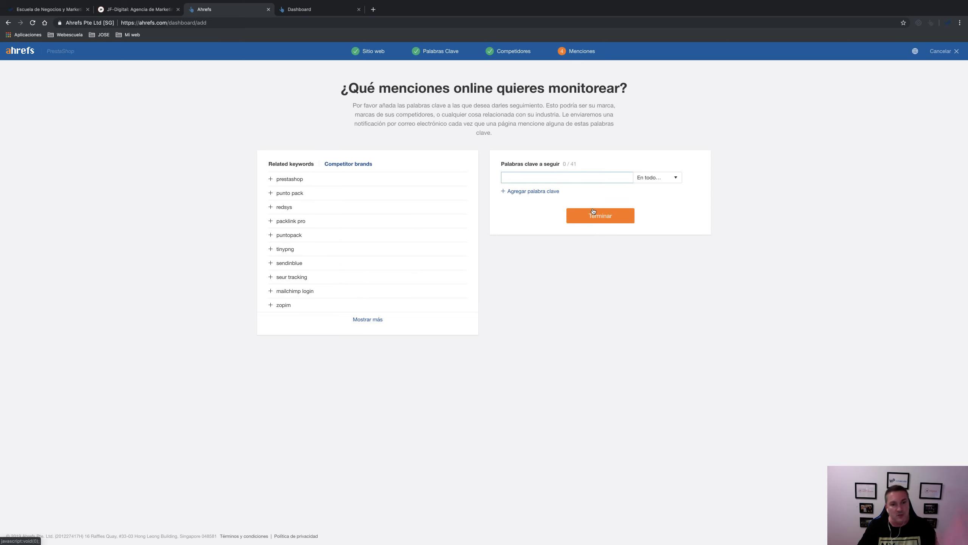
pyautogui.click(593, 217)
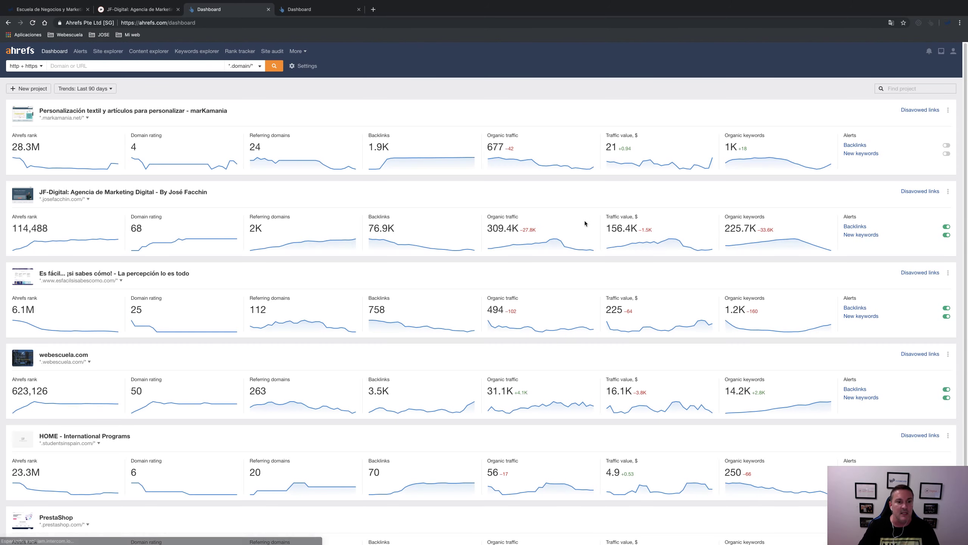
pyautogui.scroll(-3, 575, 222)
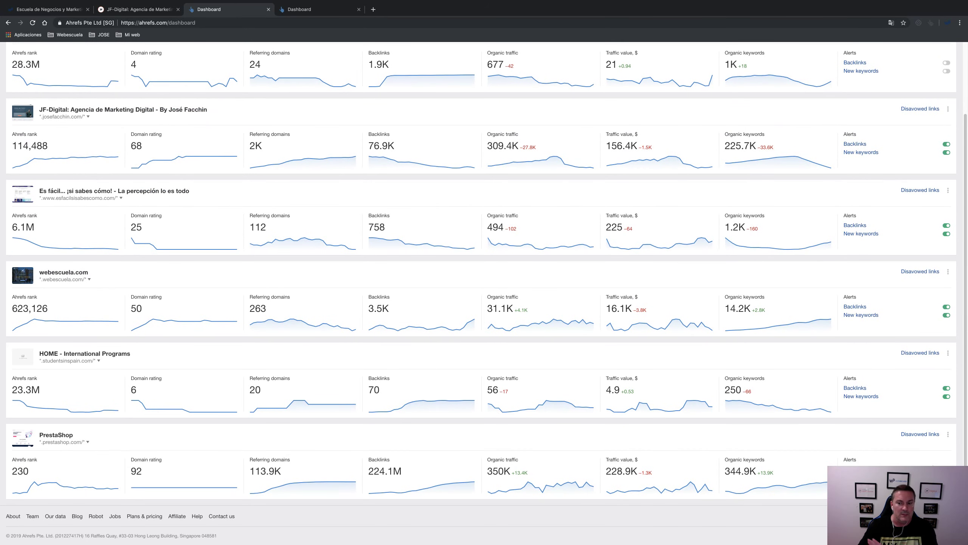
pyautogui.scroll(3, 217, 176)
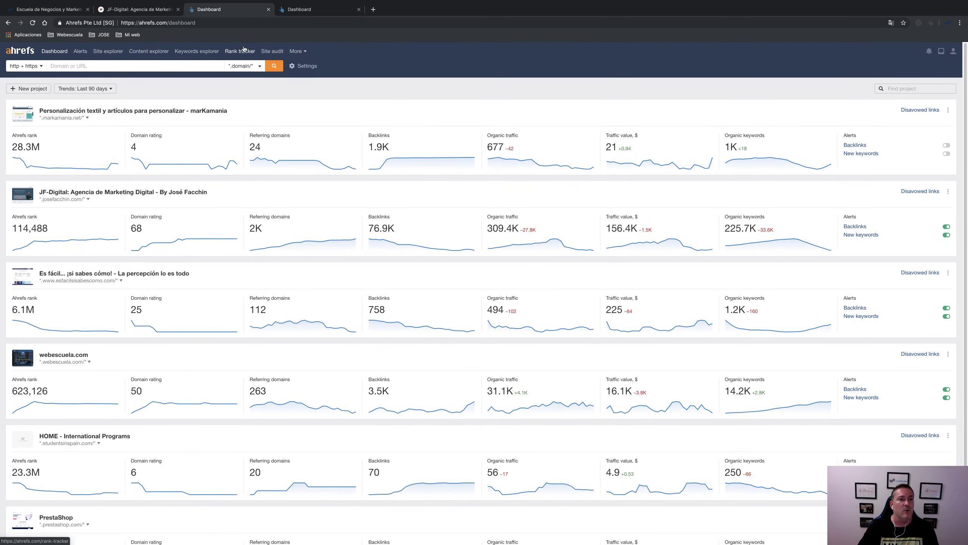
# Step: Review the project list in Rank tracker, and go back to the PrestaShop entry on the dashboard
pyautogui.click(242, 52)
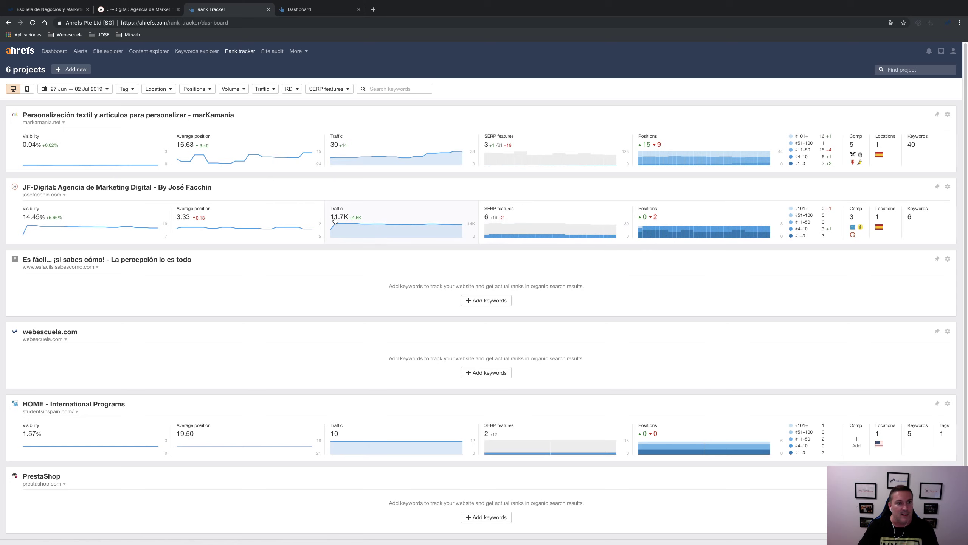
pyautogui.scroll(-1, 136, 340)
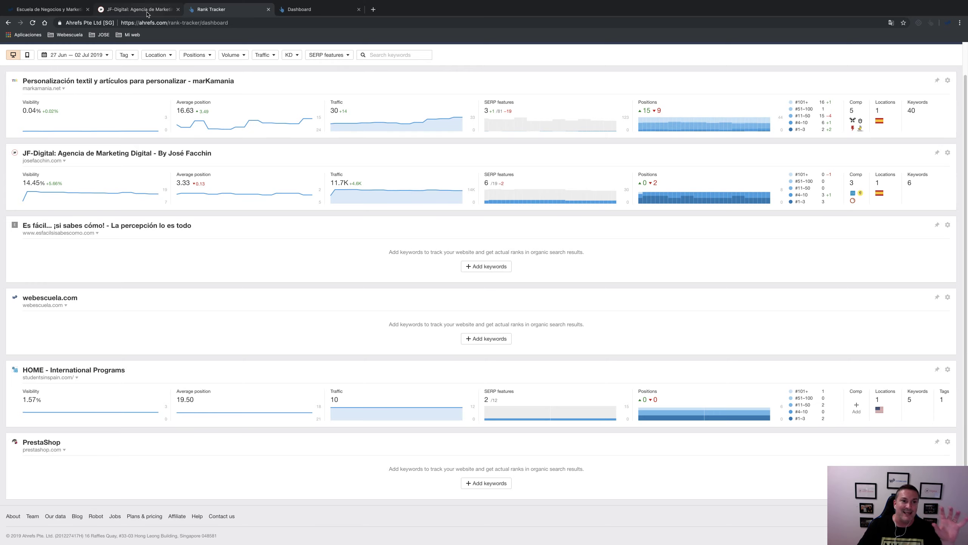
pyautogui.scroll(1, 168, 90)
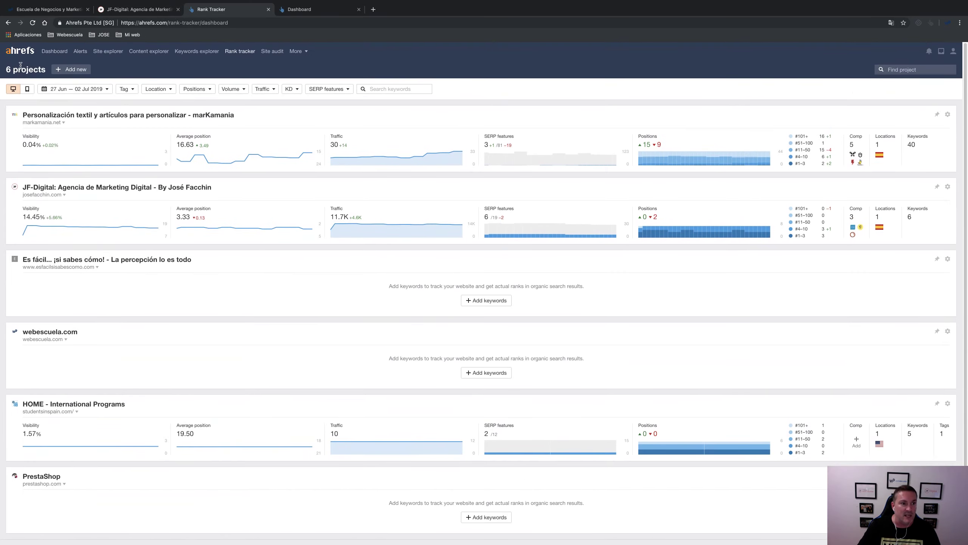
pyautogui.click(26, 54)
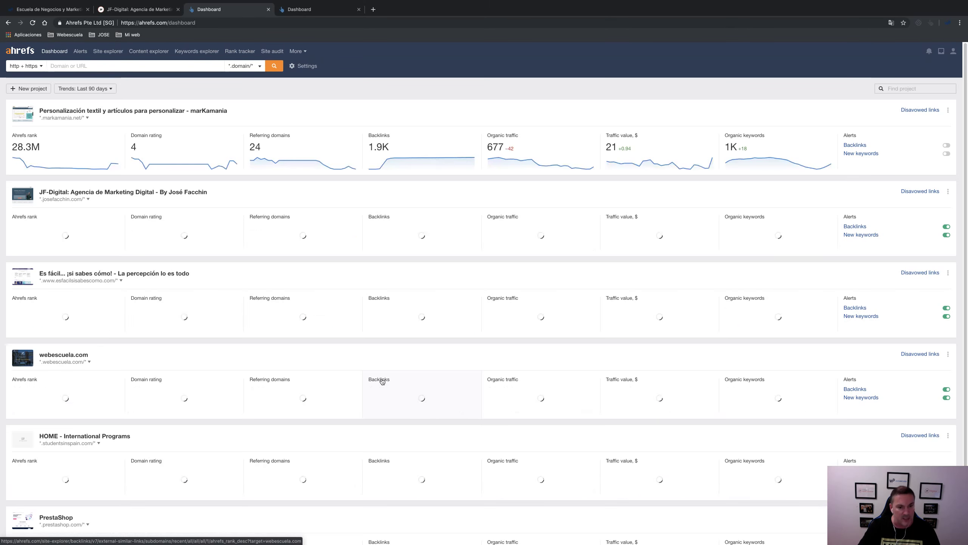
pyautogui.scroll(-3, 383, 381)
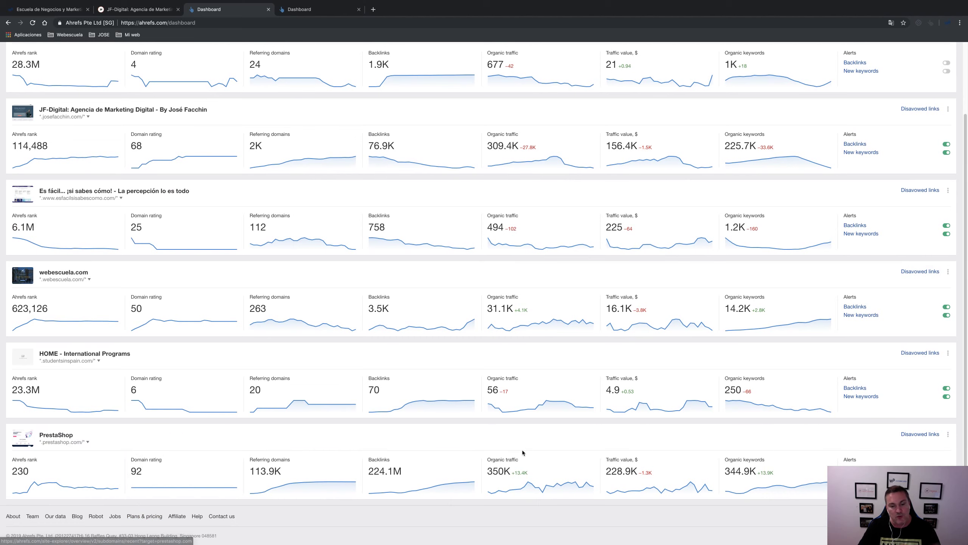
# Step: Open Rank tracker in the second Ahrefs browser tab and review each project's visibility, positions, competitors and locations
pyautogui.click(320, 11)
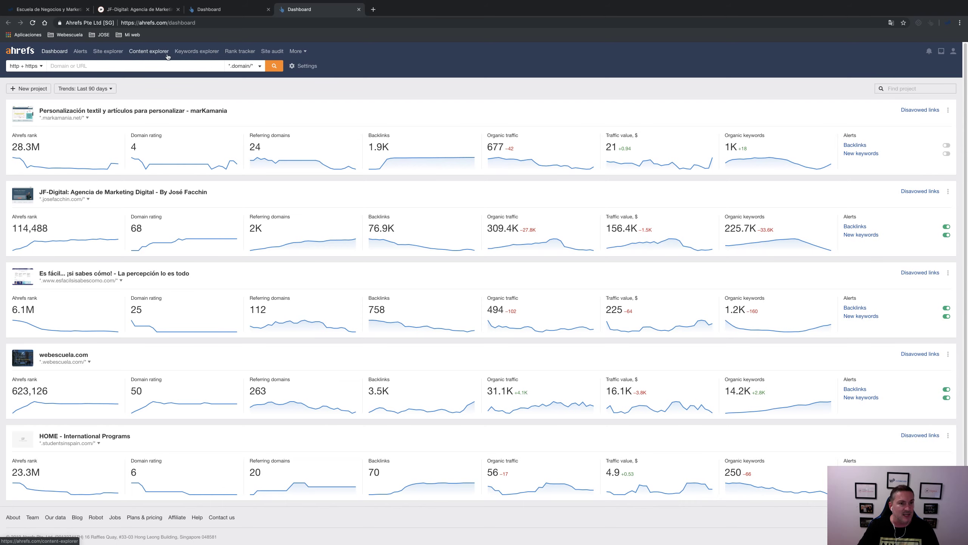
pyautogui.click(237, 53)
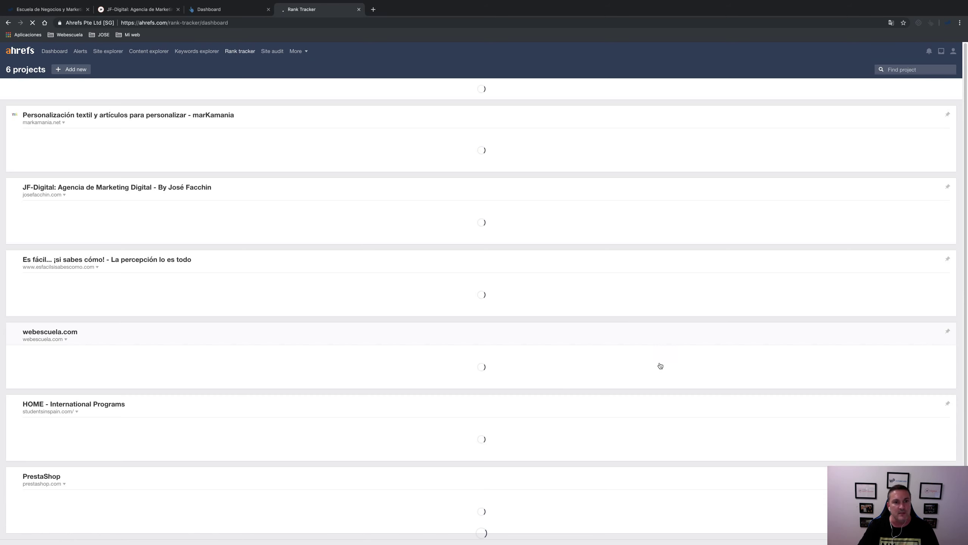
pyautogui.scroll(-2, 141, 479)
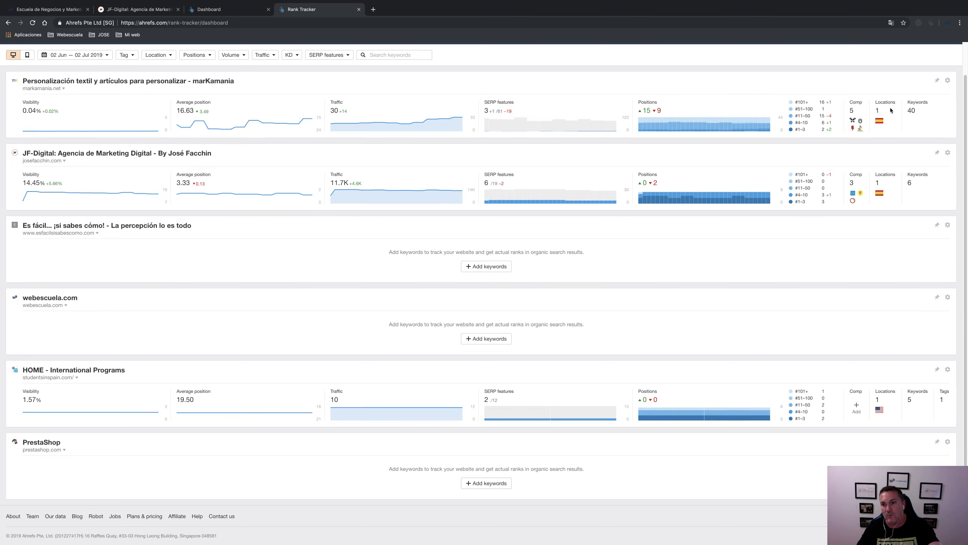
pyautogui.scroll(2, 296, 223)
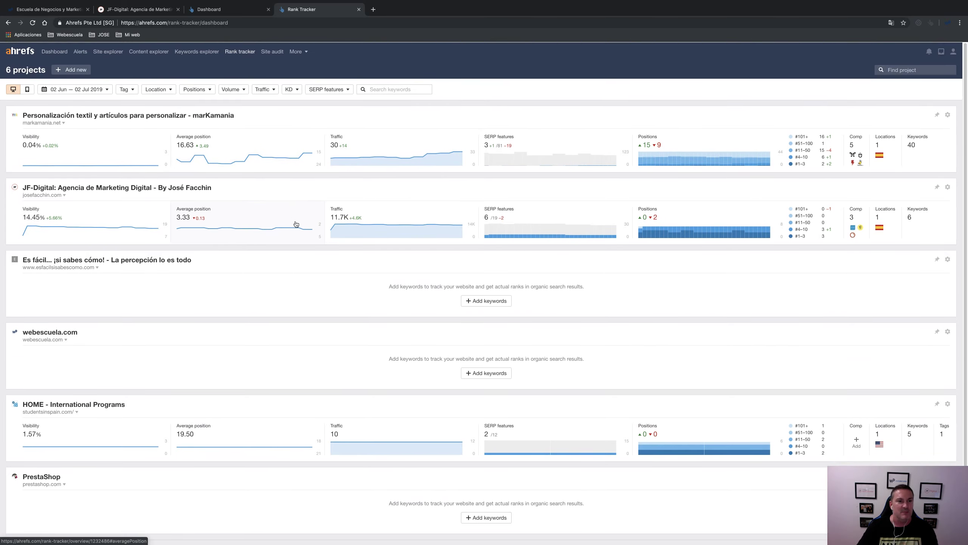
# Step: Return to the dashboard's browser tab and examine the listed projects, including the Ahrefs rank of PrestaShop and webescuela.com
pyautogui.click(246, 13)
pyautogui.scroll(3, 179, 130)
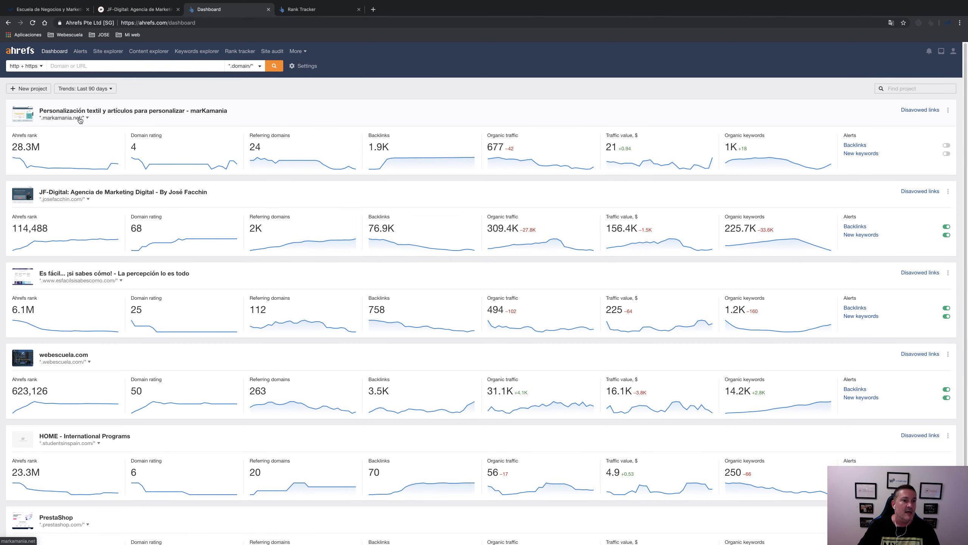
pyautogui.scroll(-1, 81, 180)
pyautogui.scroll(-1, 80, 180)
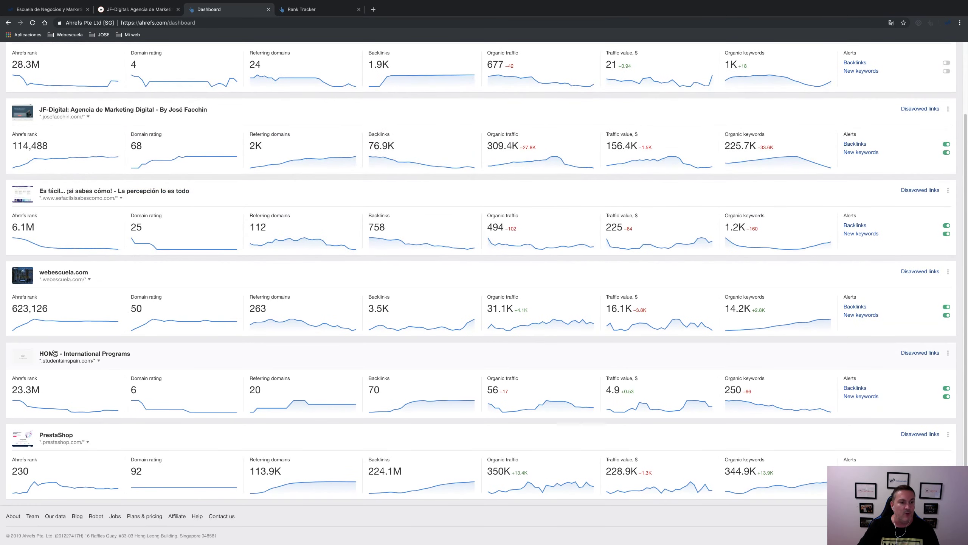
pyautogui.scroll(2, 34, 188)
pyautogui.scroll(-2, 76, 244)
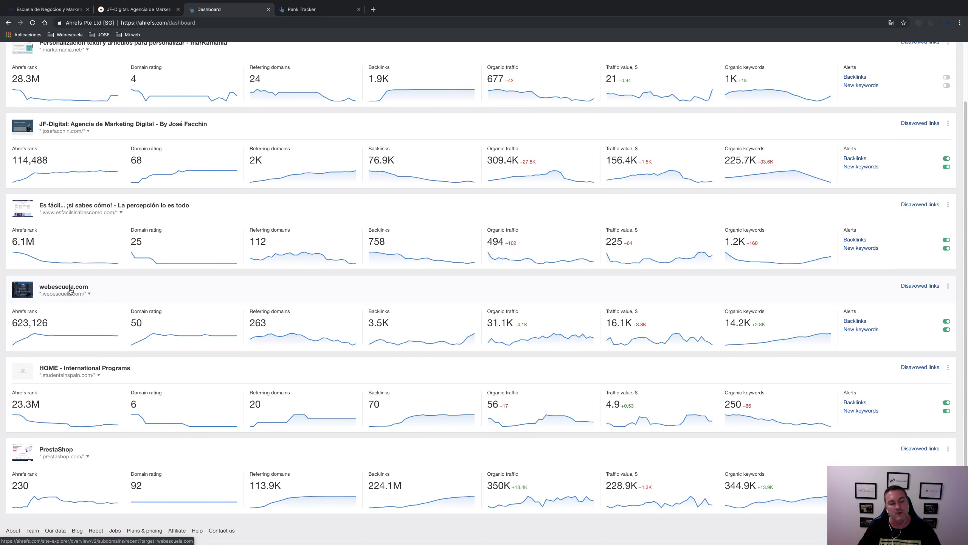
pyautogui.scroll(-1, 70, 291)
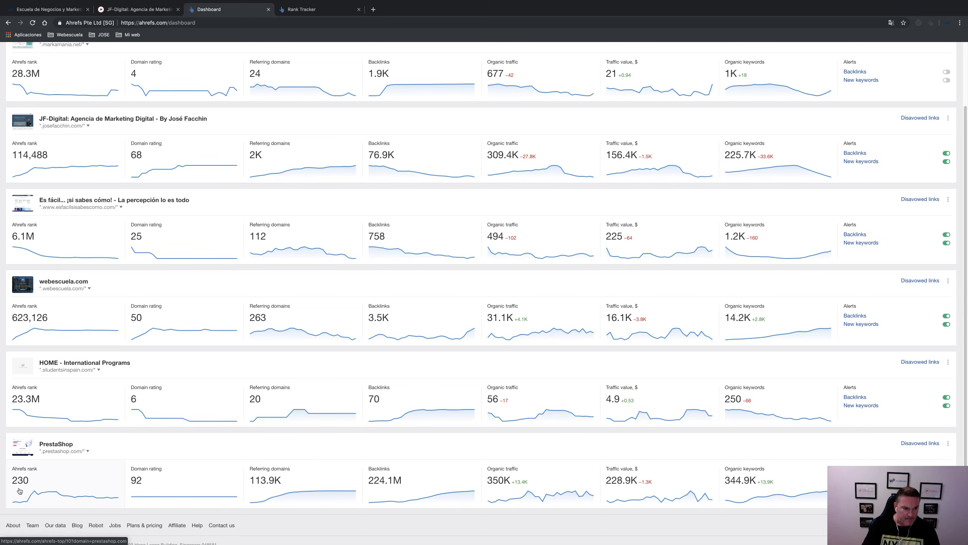
pyautogui.scroll(-1, 19, 491)
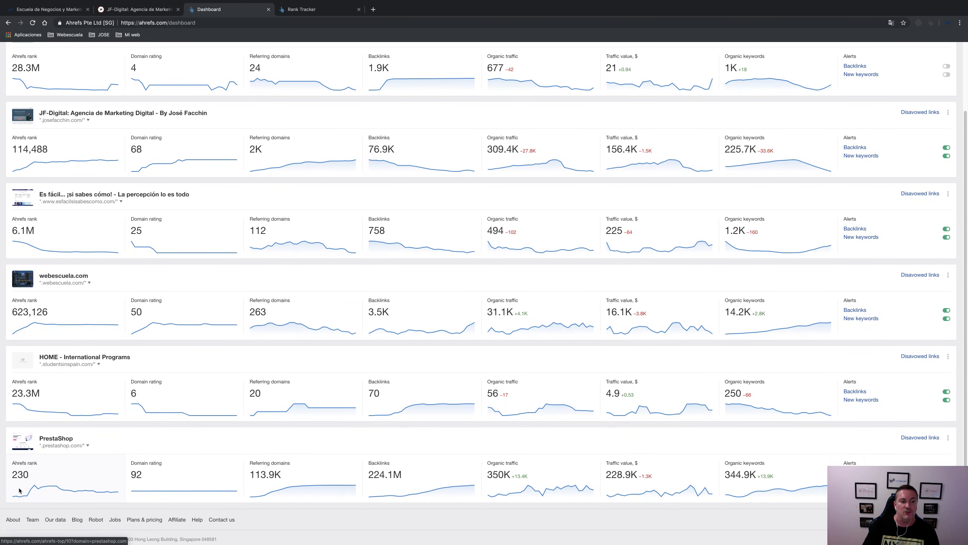
pyautogui.scroll(1, 19, 491)
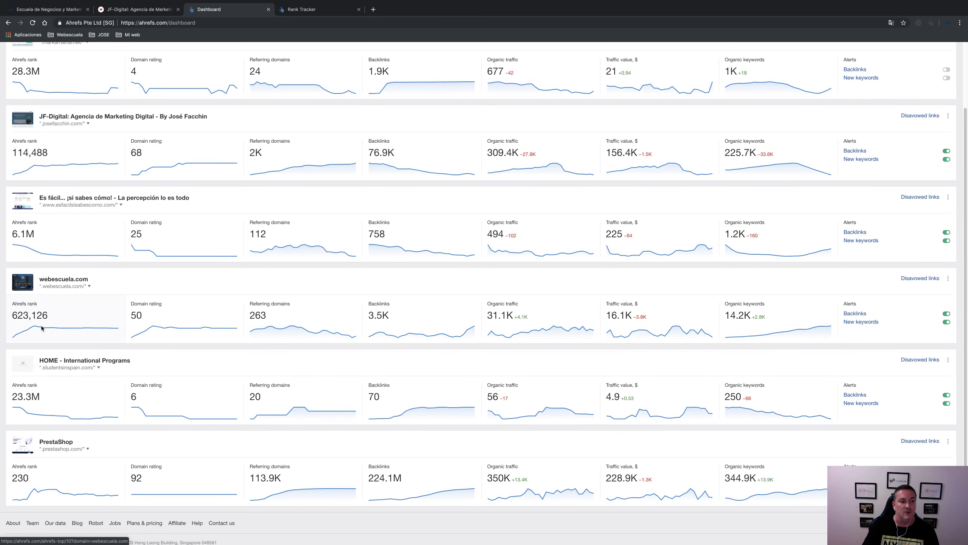
# Step: Compare the dashboard projects' Ahrefs rank, domain rating, referring domains, backlinks, organic traffic, traffic value and organic keywords
pyautogui.scroll(-1, 42, 327)
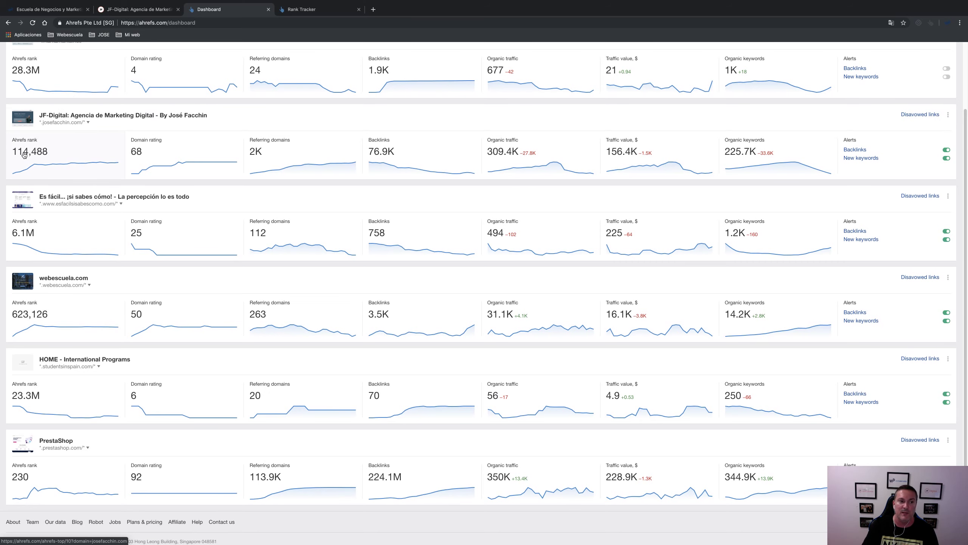
pyautogui.scroll(1, 24, 154)
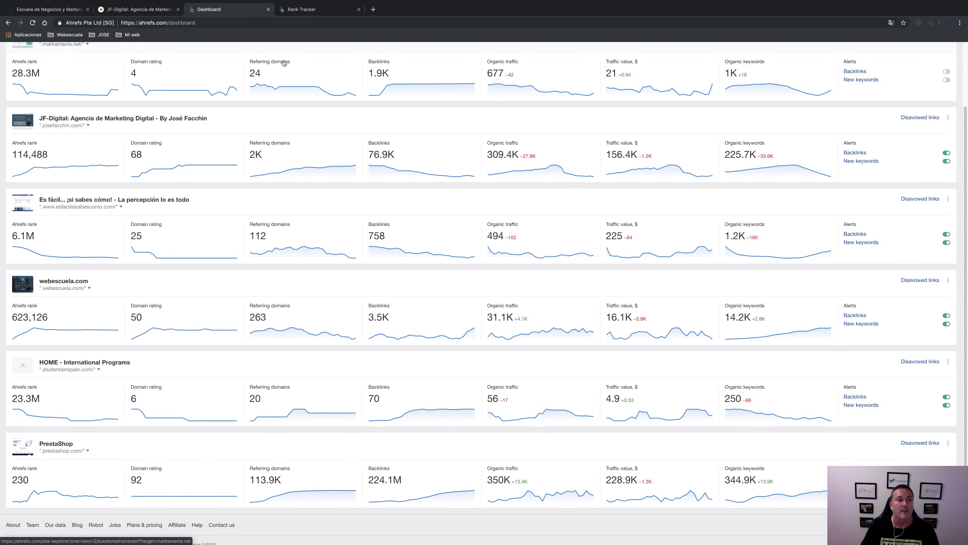
pyautogui.scroll(3, 95, 305)
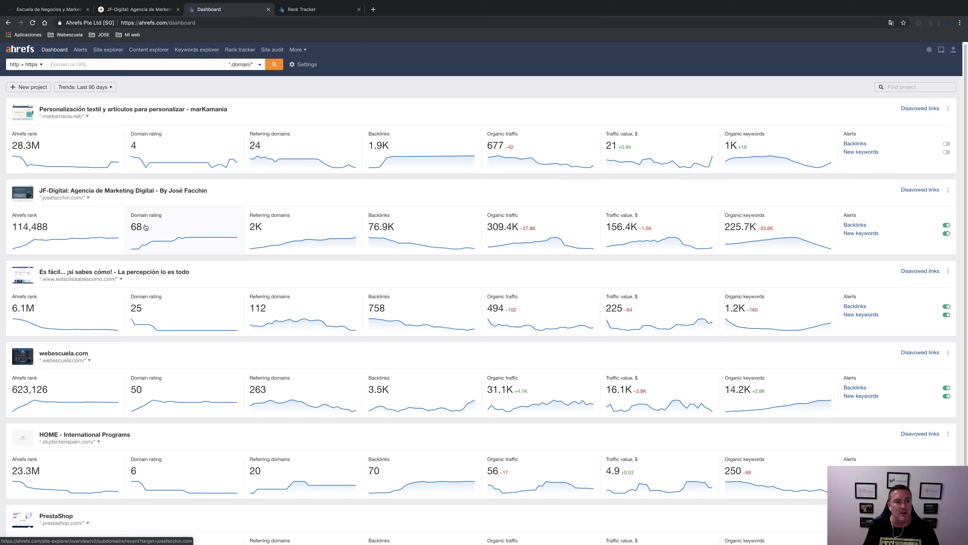
pyautogui.scroll(-5, 160, 396)
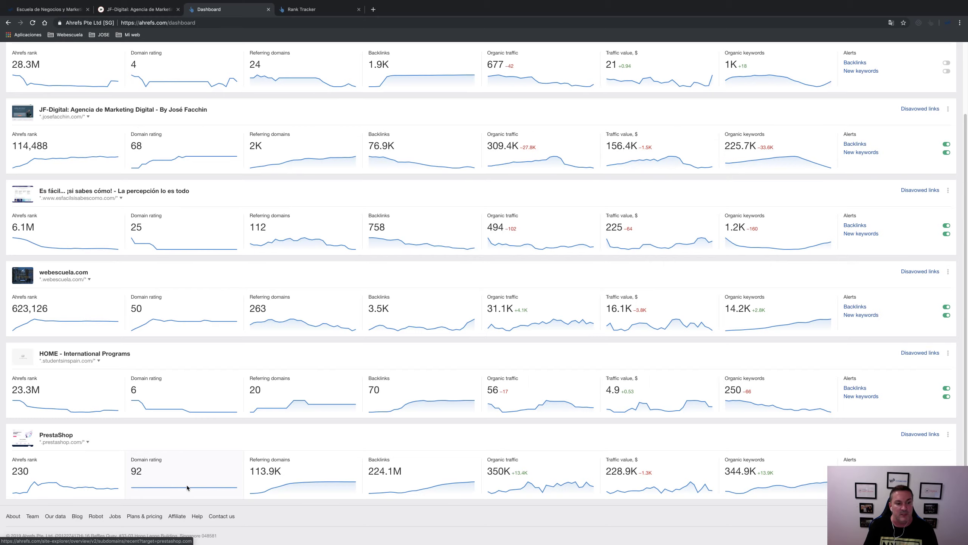
pyautogui.scroll(3, 186, 485)
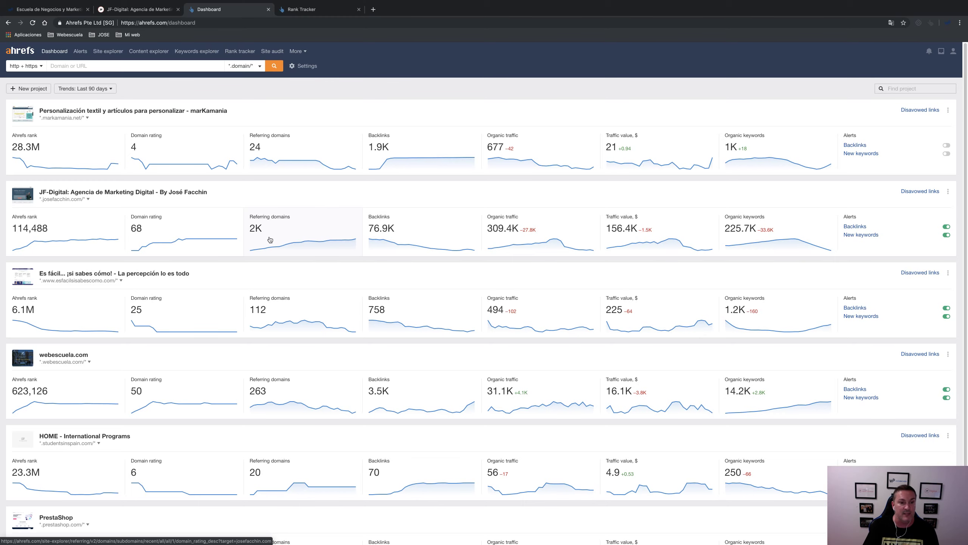
pyautogui.scroll(-1, 282, 234)
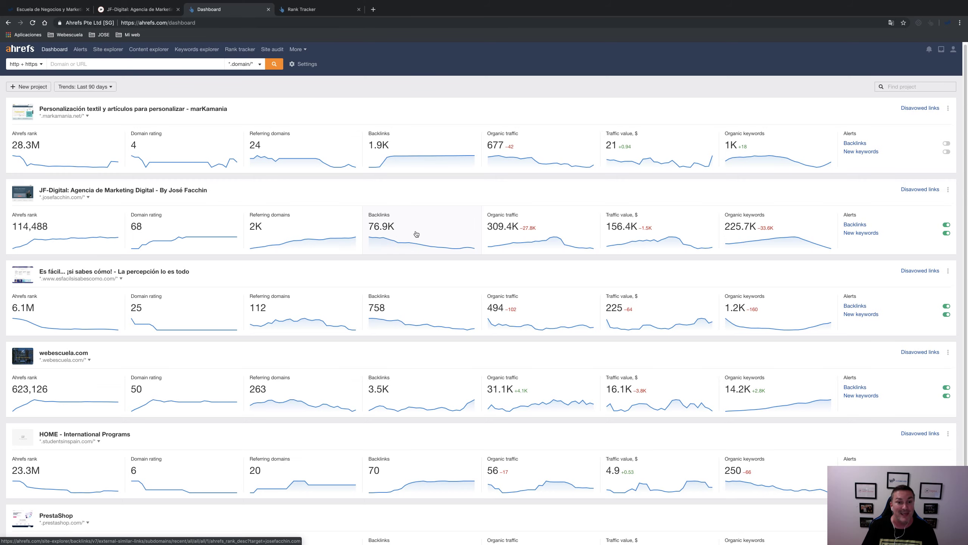
pyautogui.scroll(-1, 715, 231)
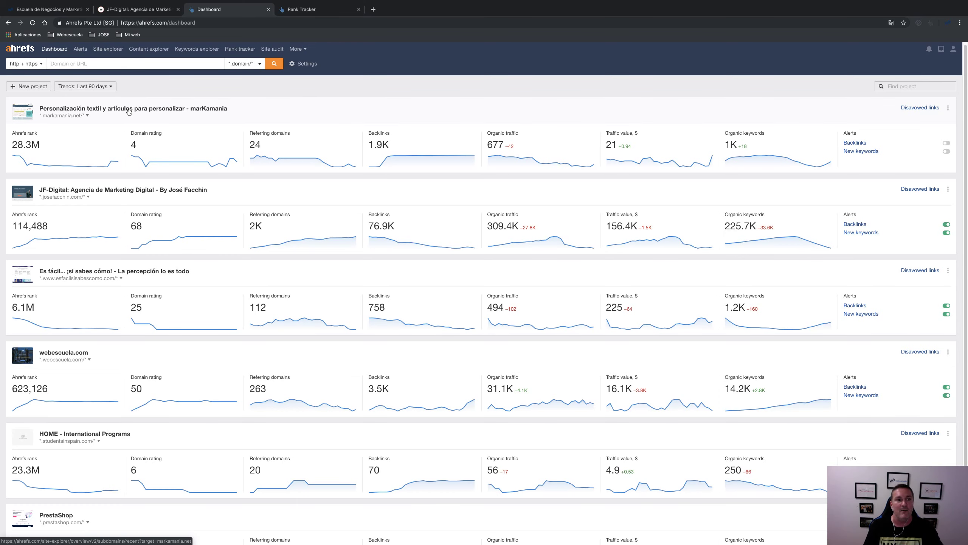
pyautogui.scroll(1, 129, 111)
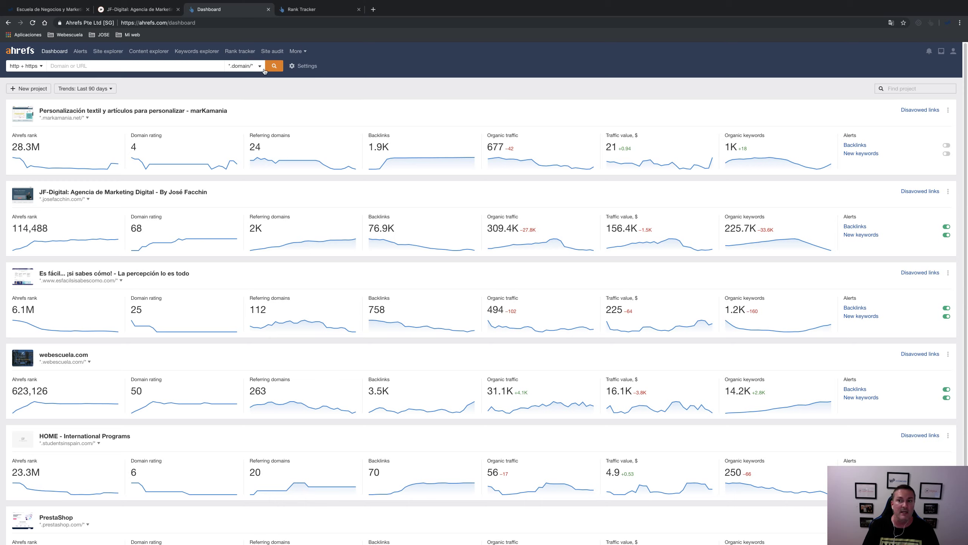
# Step: Review the backlink, new keyword and mention alerts in the Alerts section, and return to the dashboard
pyautogui.click(80, 53)
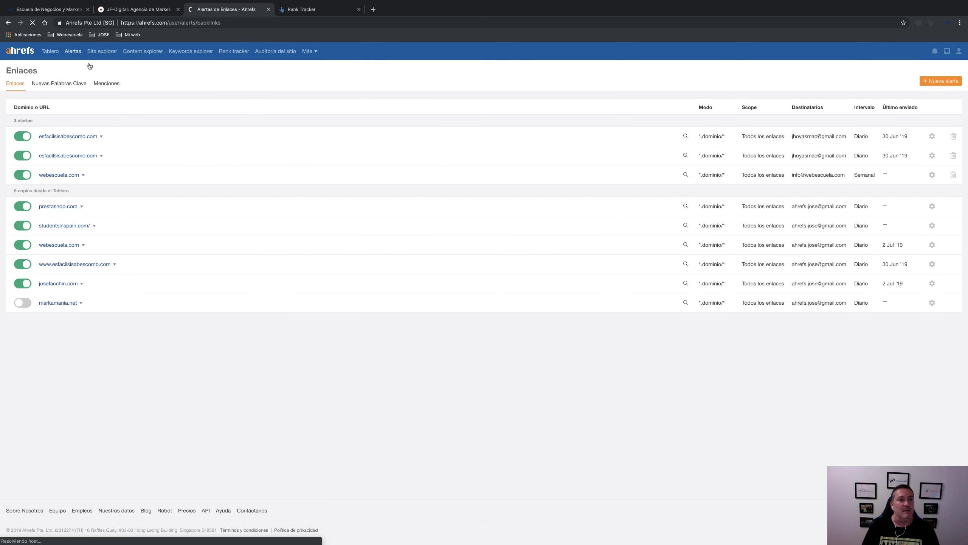
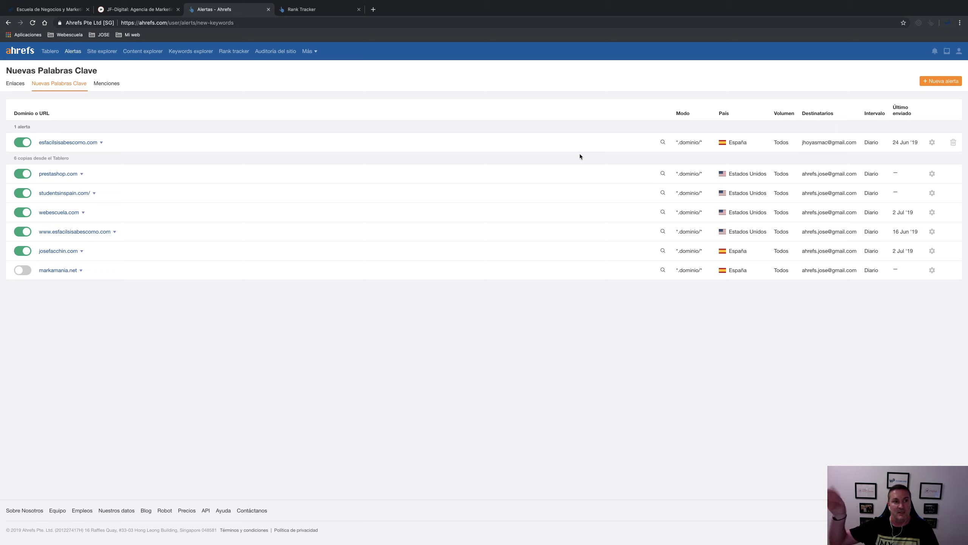
pyautogui.click(110, 84)
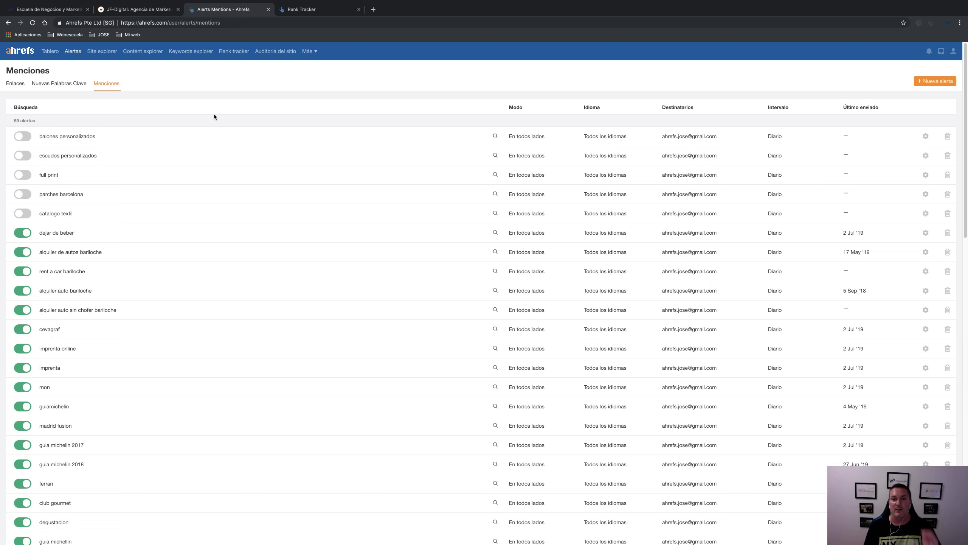
pyautogui.click(79, 85)
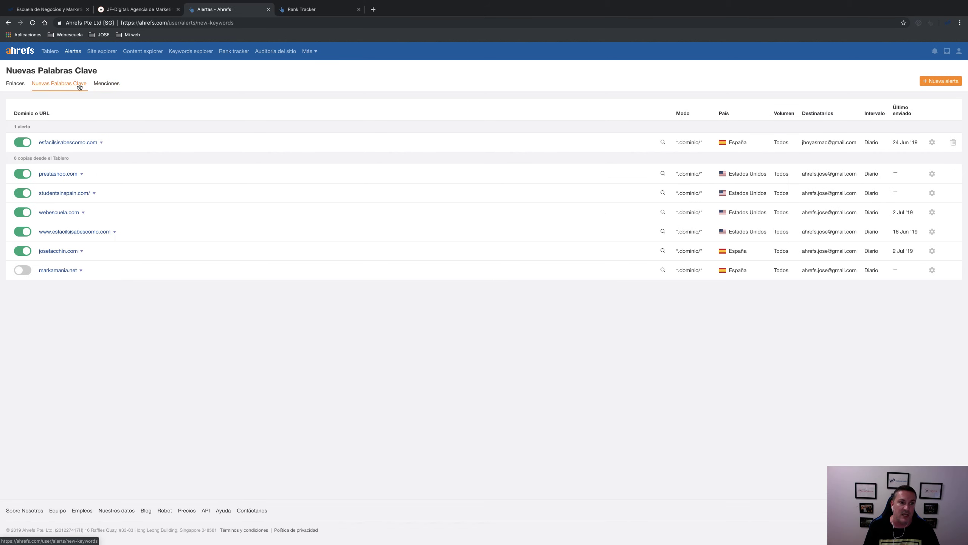
pyautogui.click(19, 87)
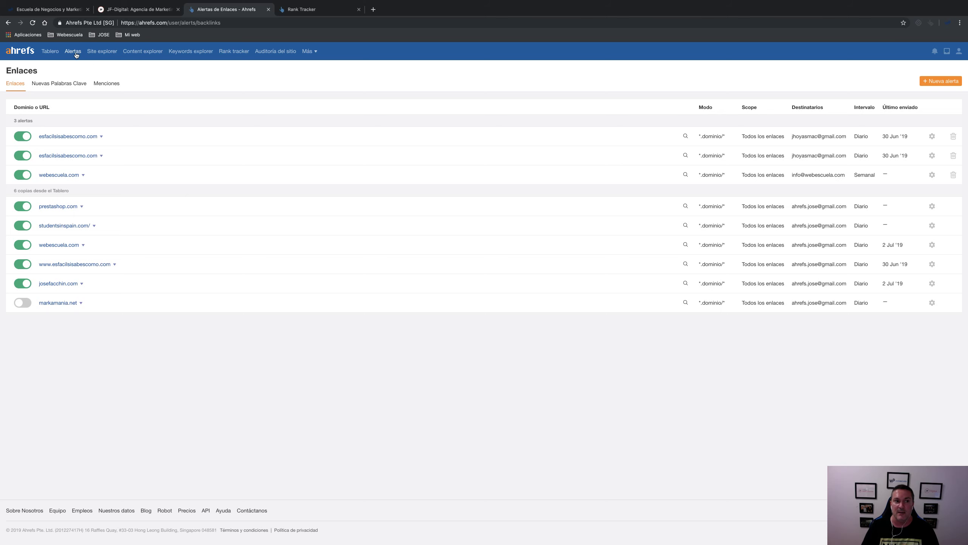
pyautogui.click(52, 53)
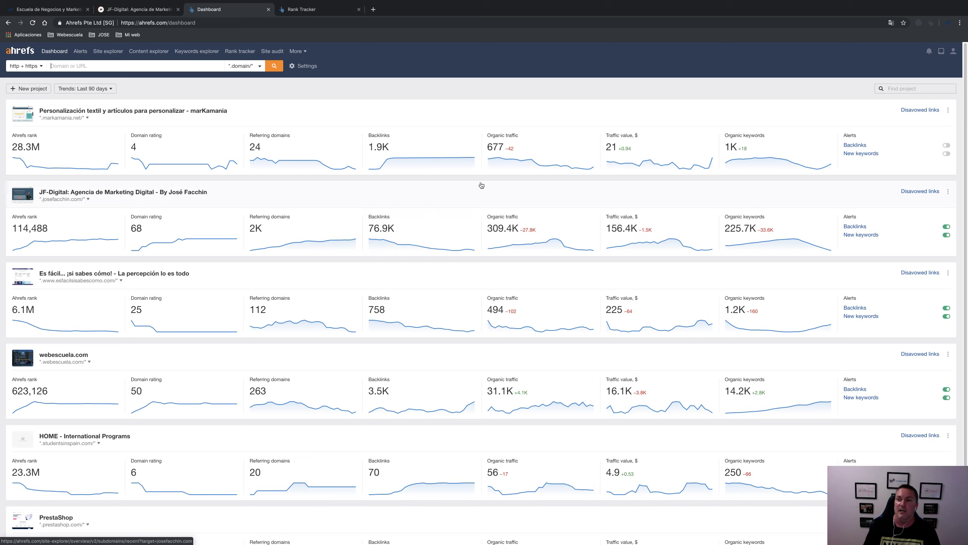
# Step: View the marKamania project's disavowed links page in a new browser tab, close it, and go back to the dashboard
pyautogui.rightClick(912, 112)
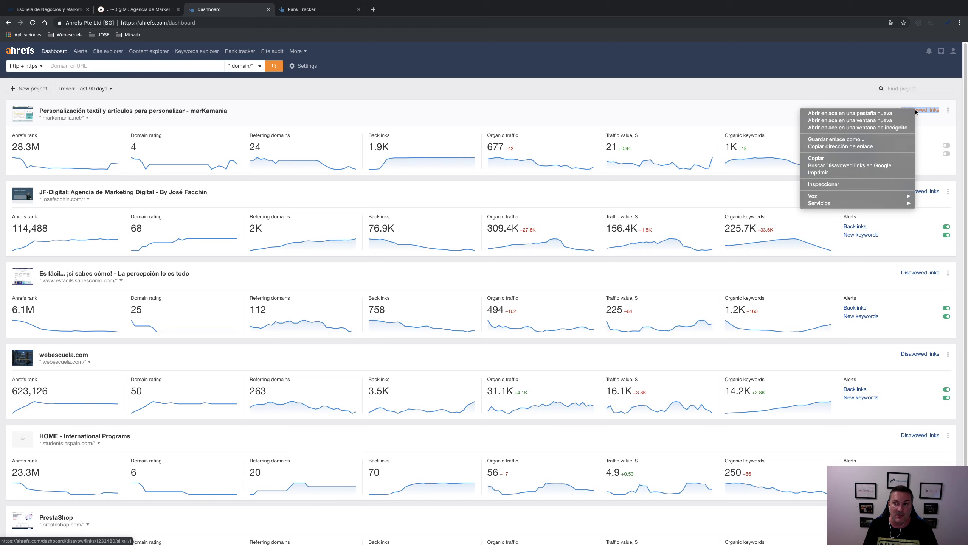
pyautogui.click(896, 113)
pyautogui.click(411, 9)
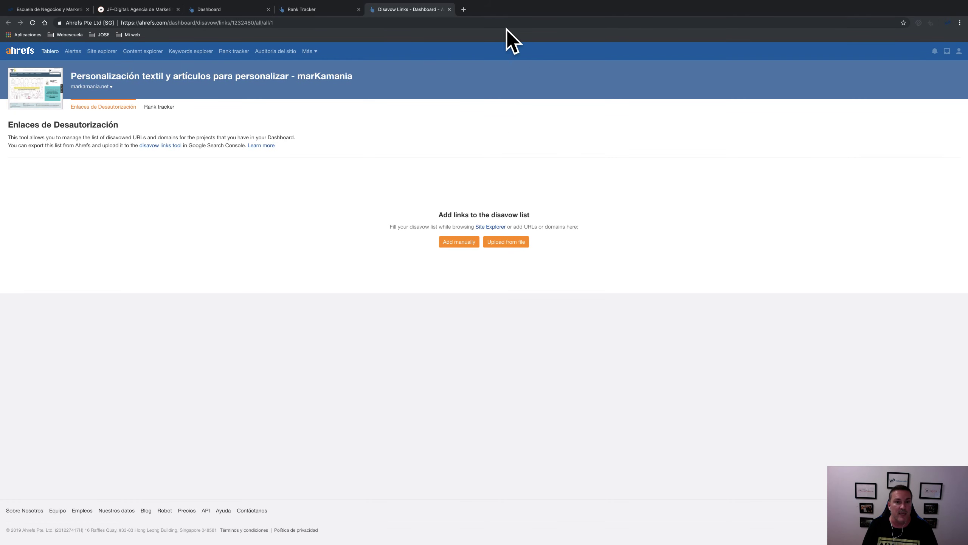
pyautogui.click(449, 9)
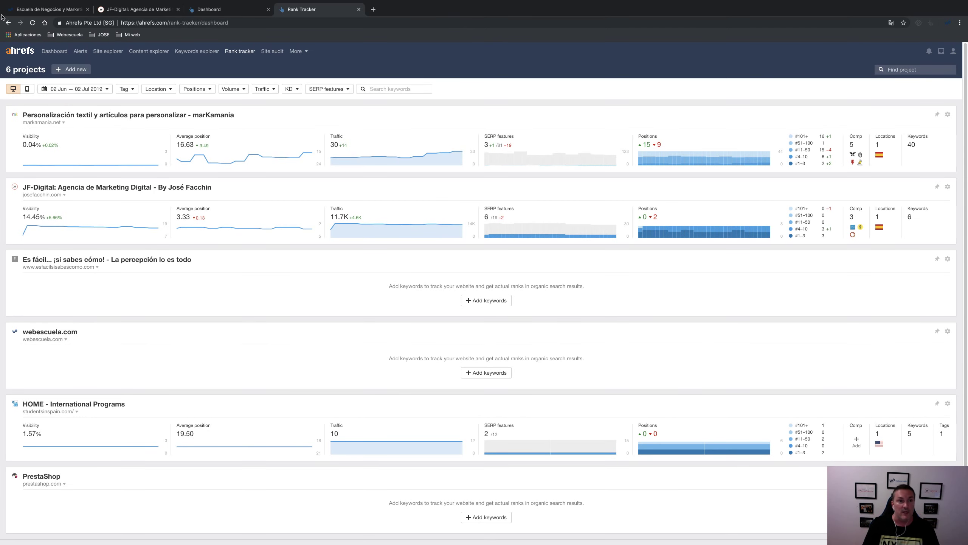
pyautogui.click(240, 10)
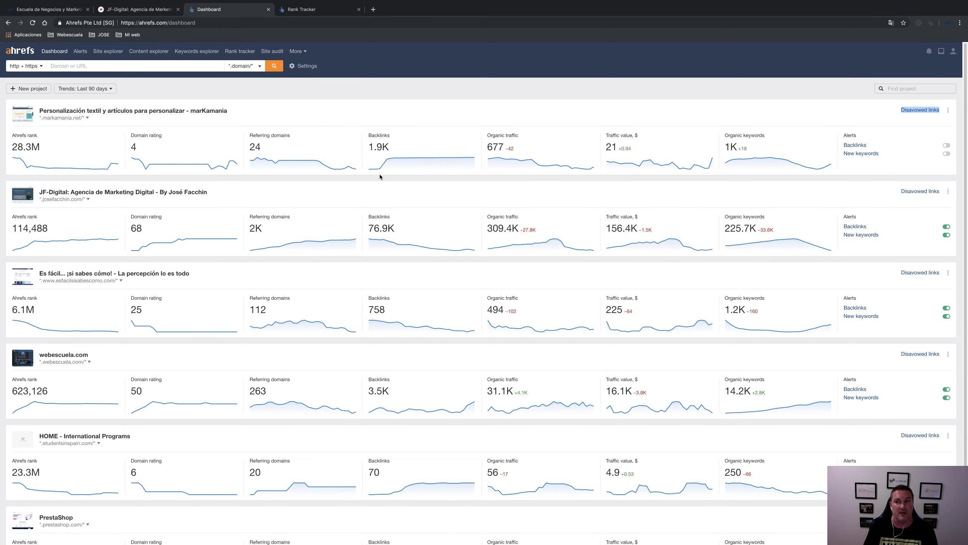
pyautogui.click(815, 114)
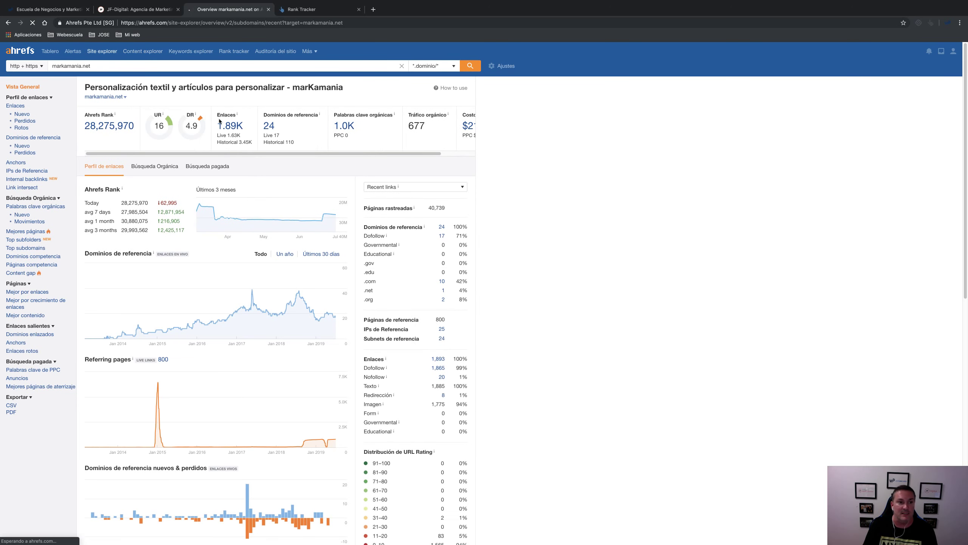
pyautogui.click(8, 23)
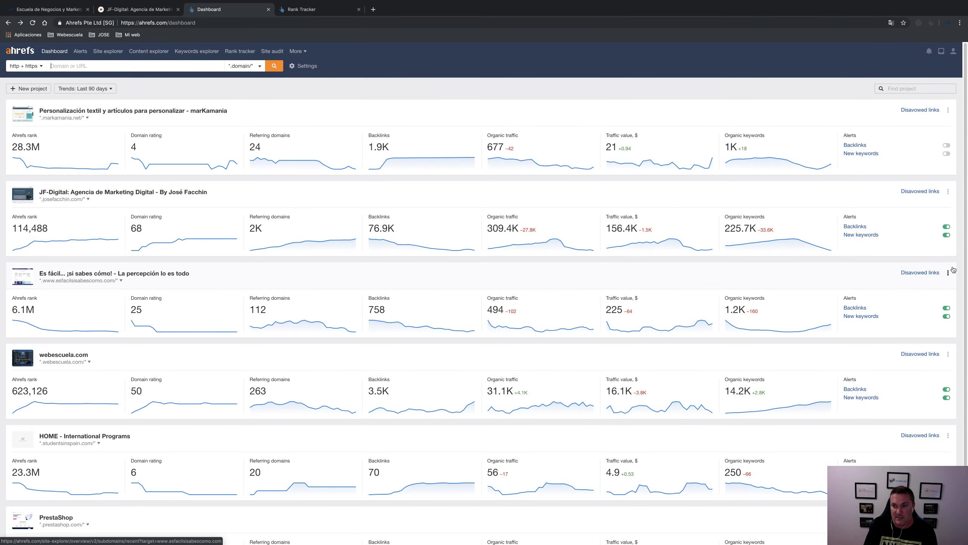
# Step: Inspect the rename and delete options of the marKamania project without applying either, and return to the dashboard
pyautogui.click(948, 110)
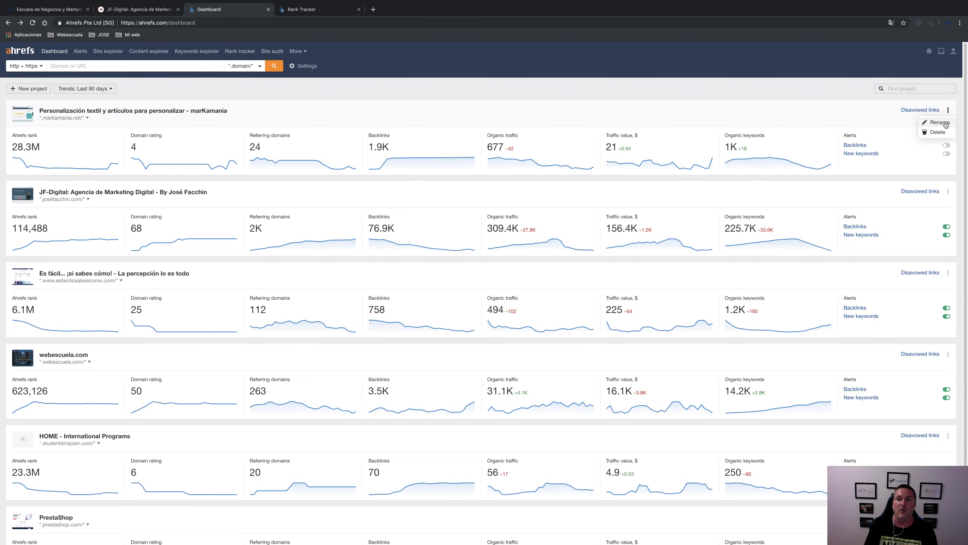
pyautogui.click(940, 122)
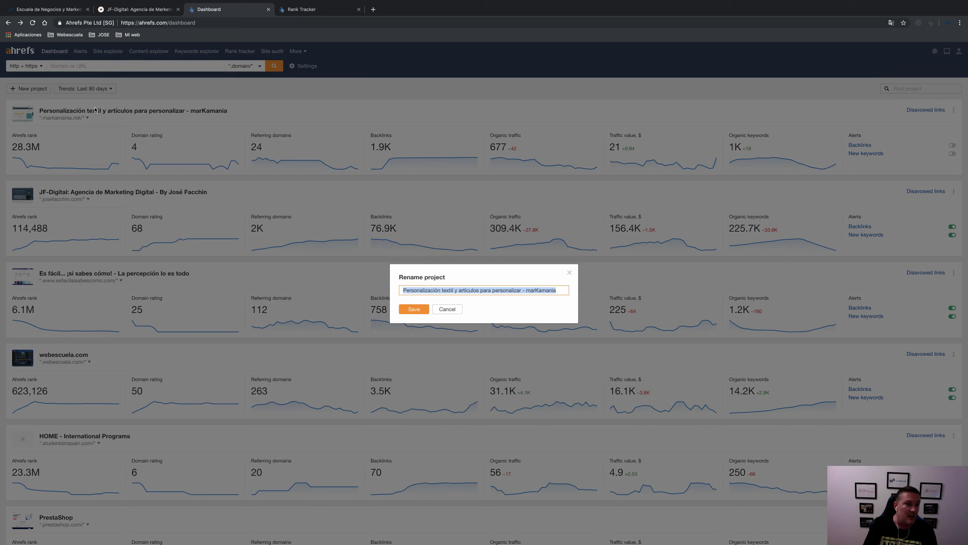
pyautogui.click(430, 275)
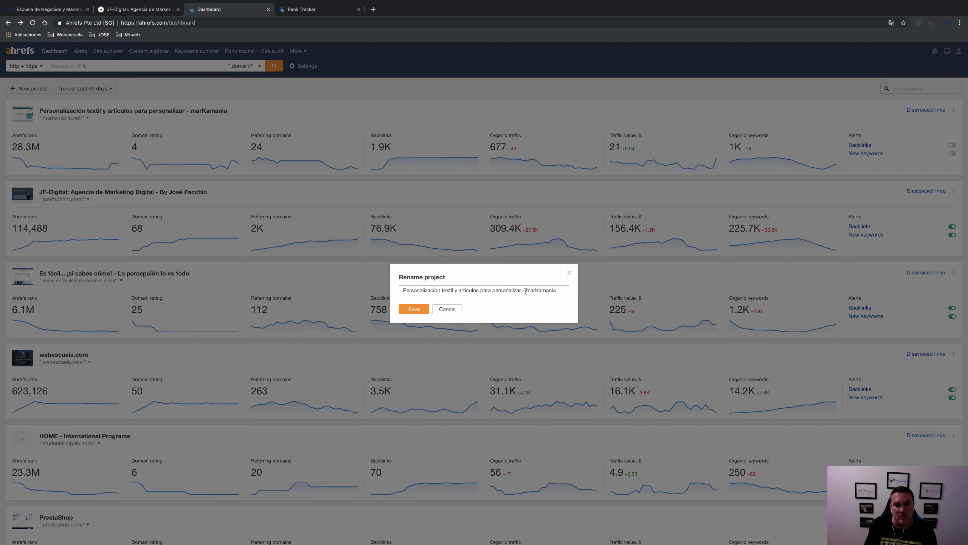
pyautogui.moveTo(526, 291); pyautogui.dragTo(358, 293)
pyautogui.click(359, 292)
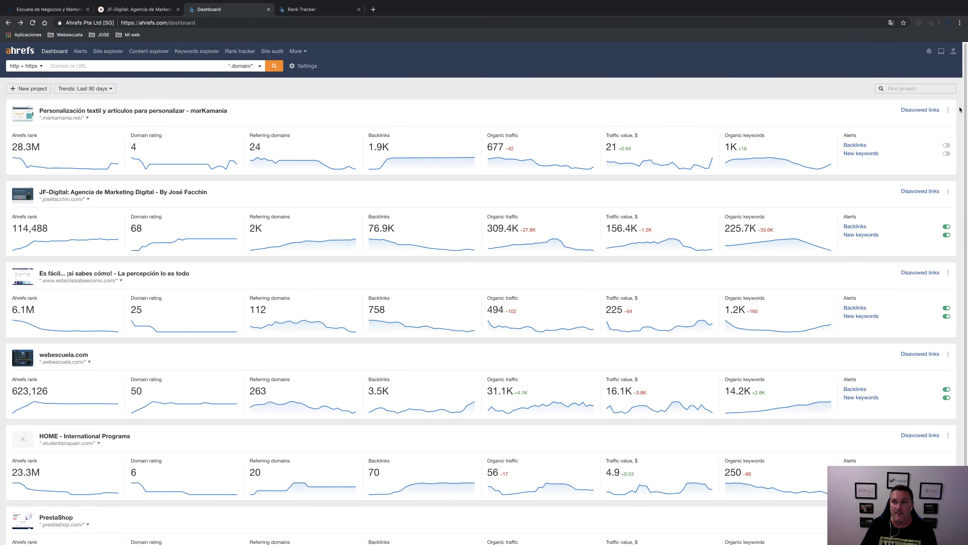
pyautogui.click(948, 109)
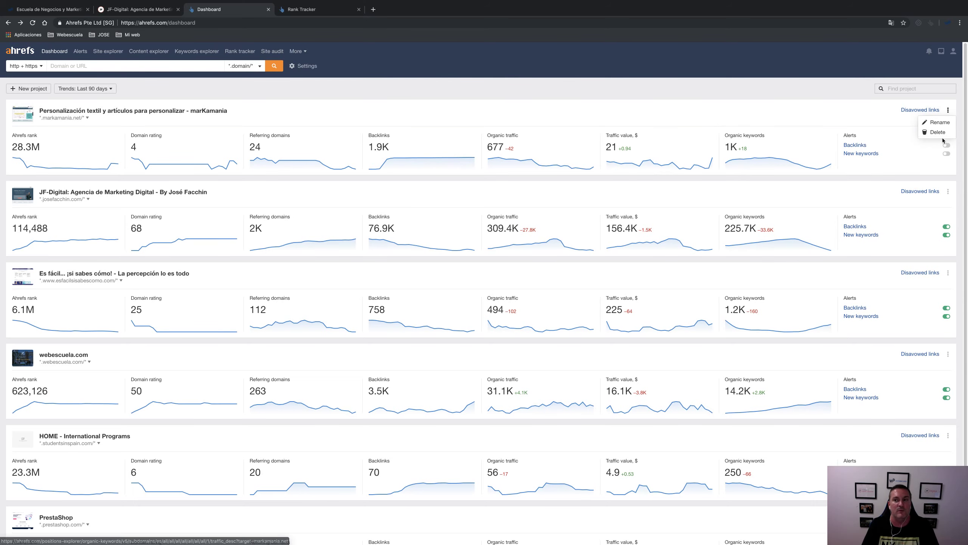
pyautogui.click(745, 114)
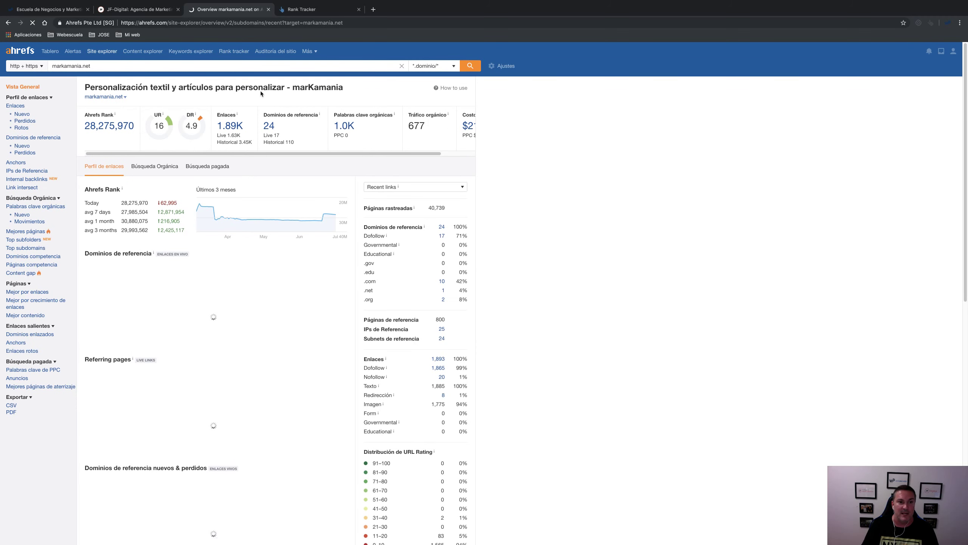
pyautogui.click(49, 51)
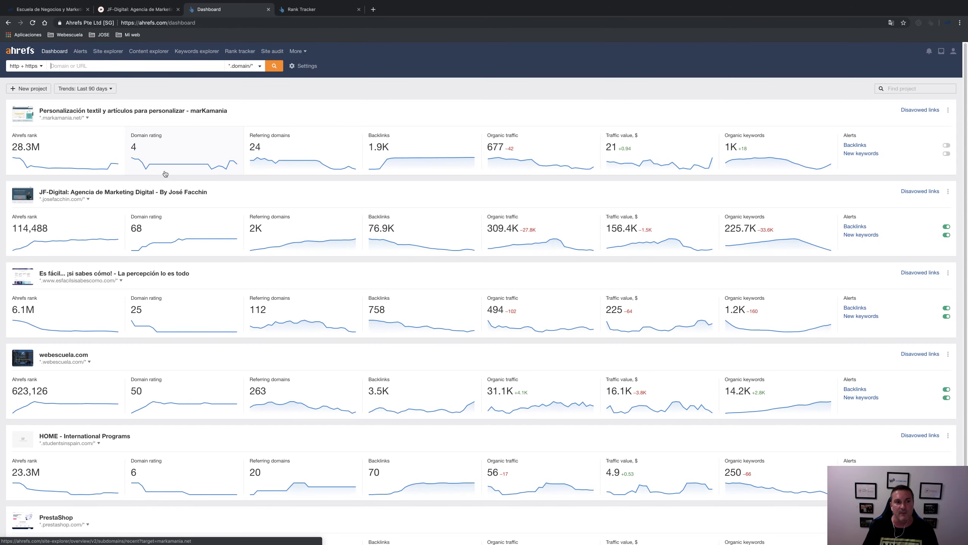
# Step: Switch the dashboard trends period to the last 30 days, to the last 90 days, and finally to the last 12 months
pyautogui.click(94, 89)
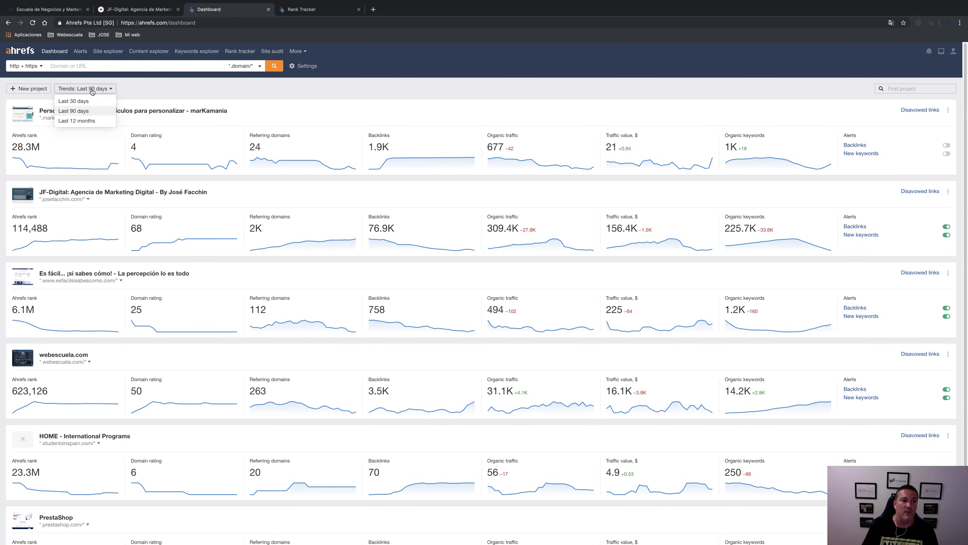
pyautogui.click(74, 101)
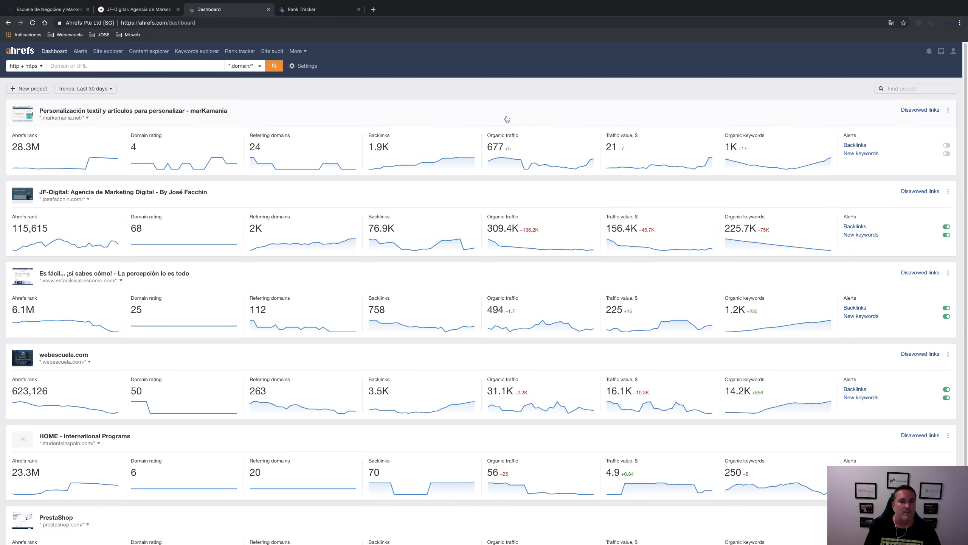
pyautogui.click(91, 90)
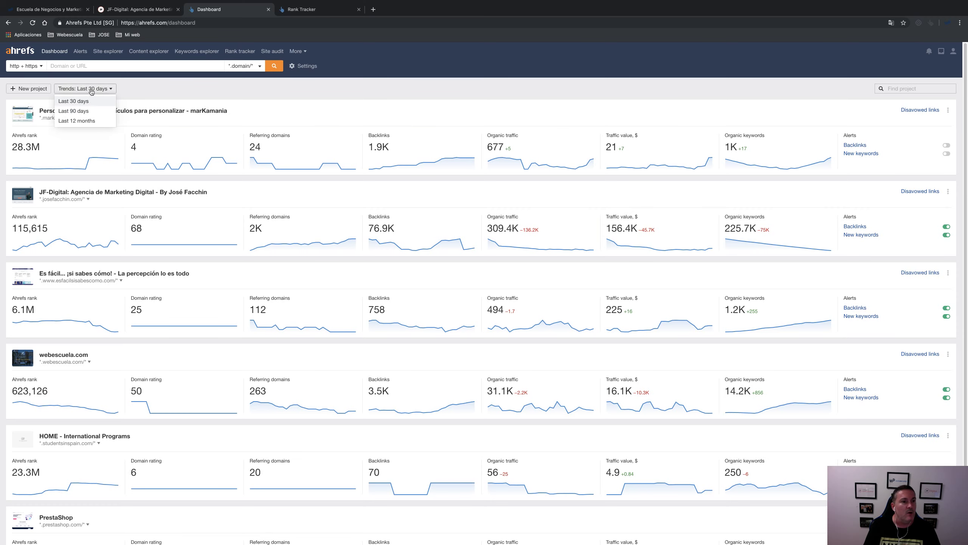
pyautogui.click(87, 111)
pyautogui.click(88, 91)
pyautogui.click(85, 121)
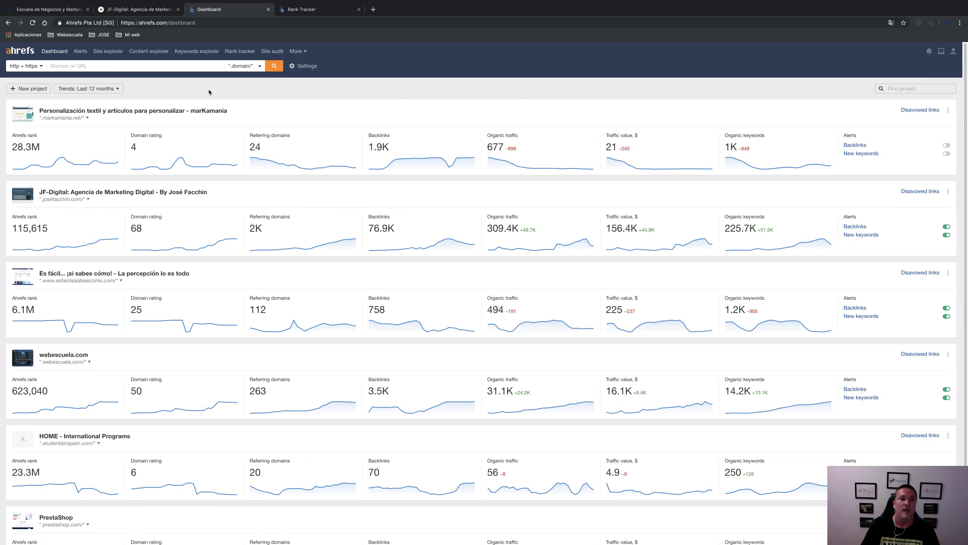
# Step: Review the country choices for keyword data in the dashboard settings, select the Recent link index and save with Spain as the country
pyautogui.click(311, 70)
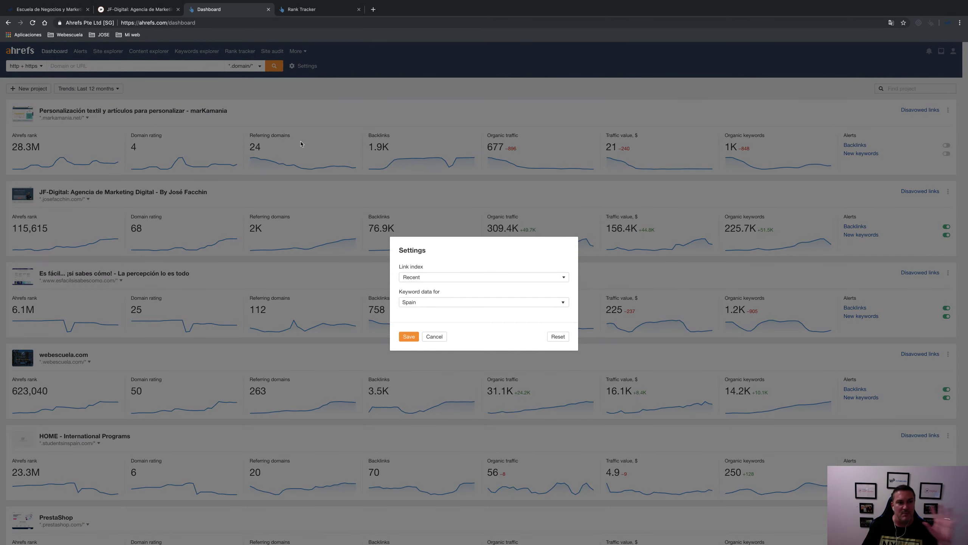
pyautogui.click(412, 303)
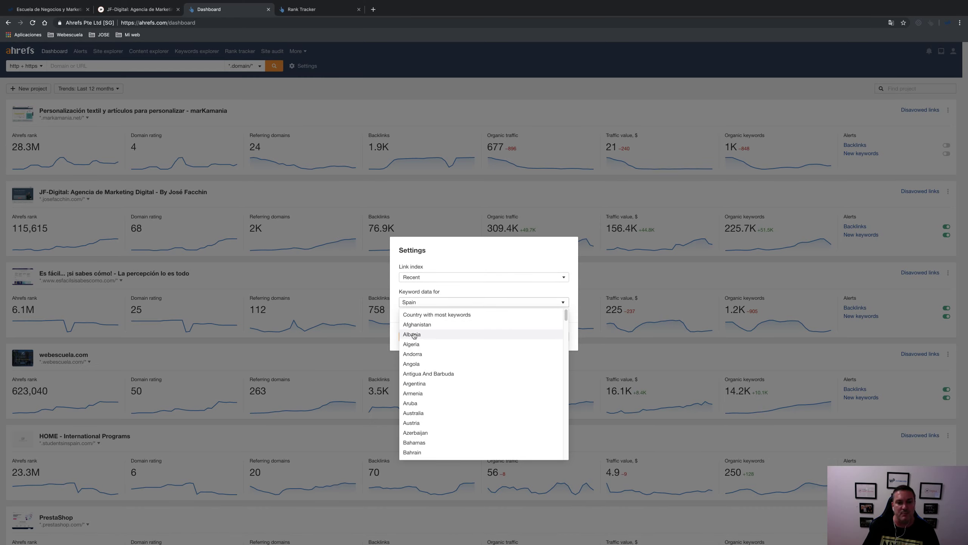
pyautogui.click(552, 302)
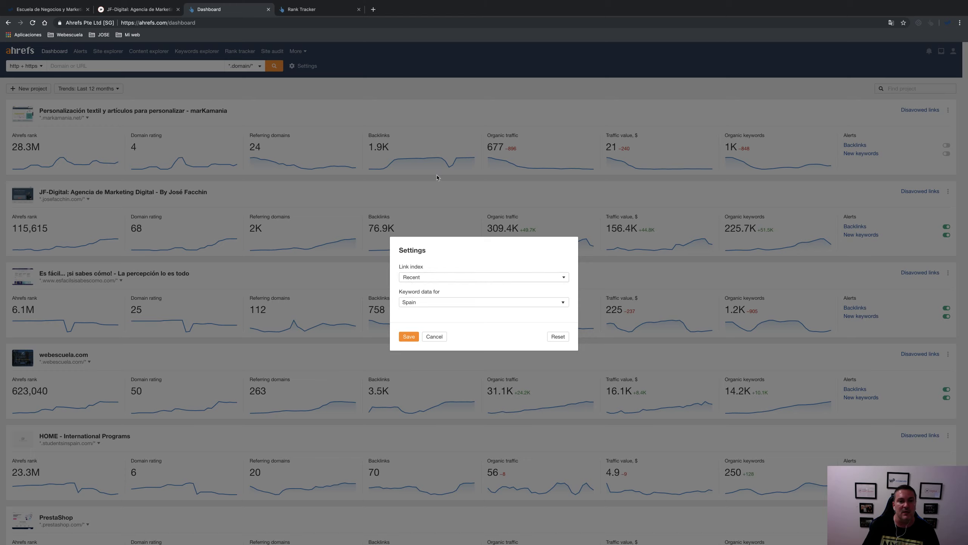
pyautogui.click(417, 277)
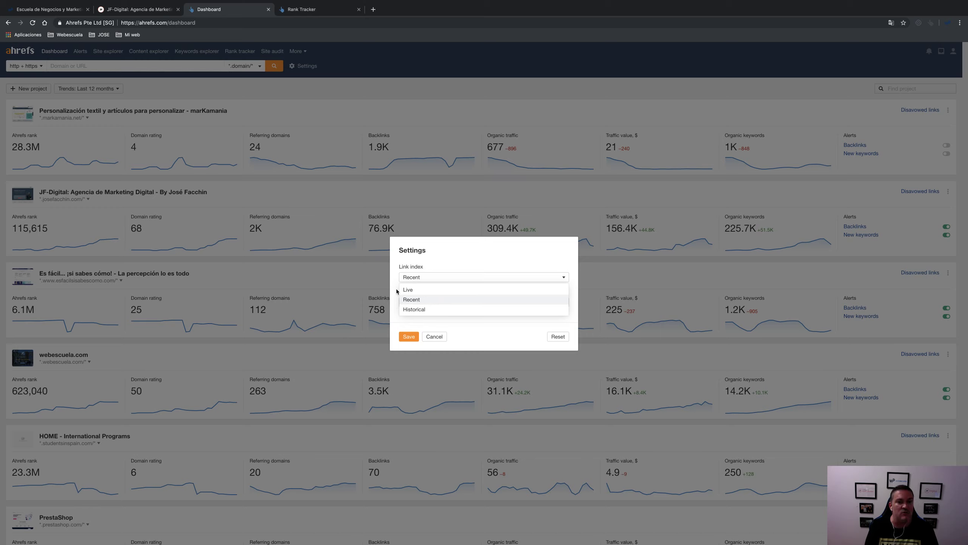
pyautogui.click(412, 300)
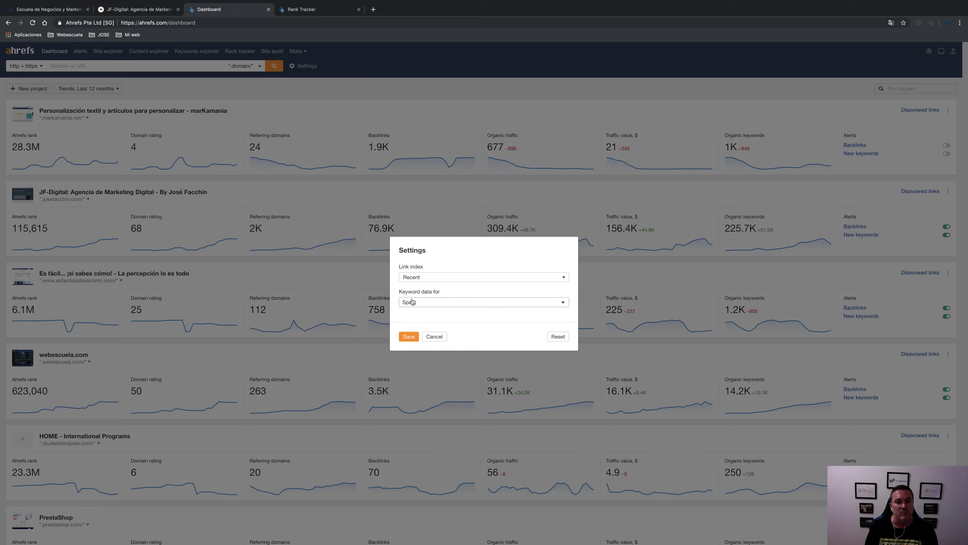
pyautogui.click(408, 336)
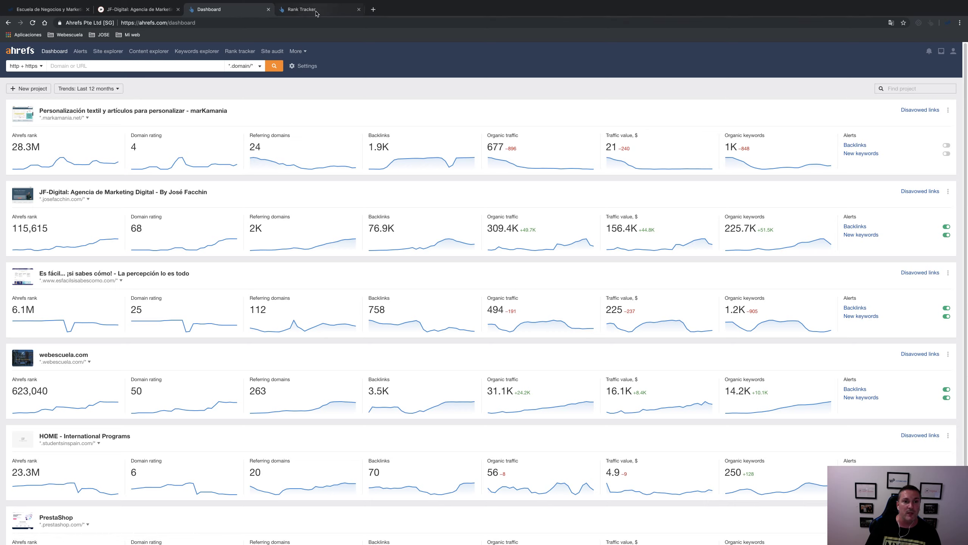
# Step: Analyze josefacchin.com in Site Explorer with http + https and all its subdomains included
pyautogui.click(107, 51)
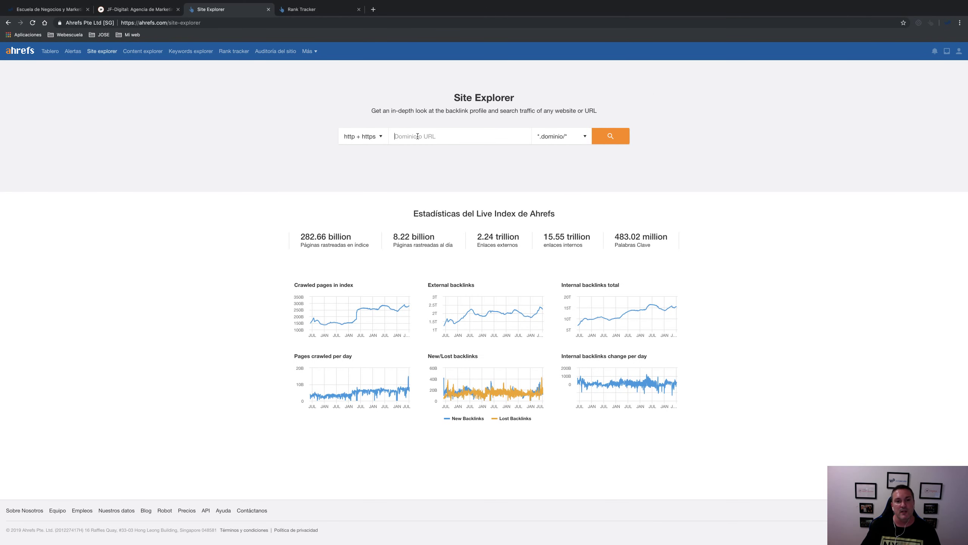
pyautogui.write('jo')
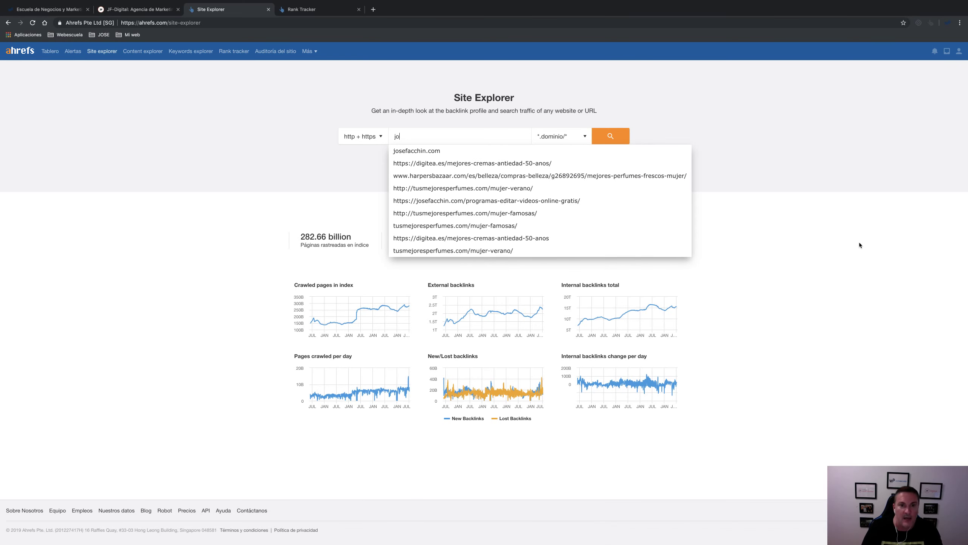
pyautogui.click(410, 153)
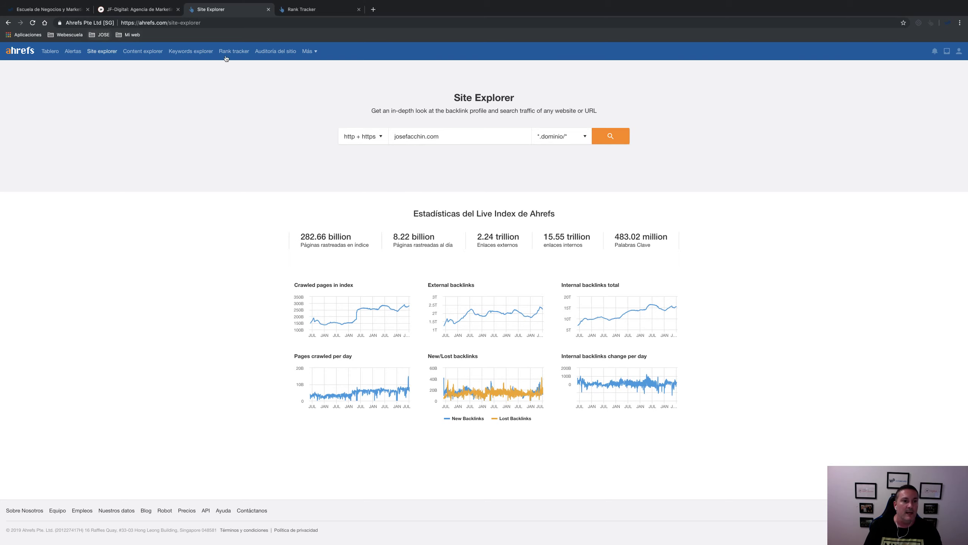
pyautogui.click(603, 137)
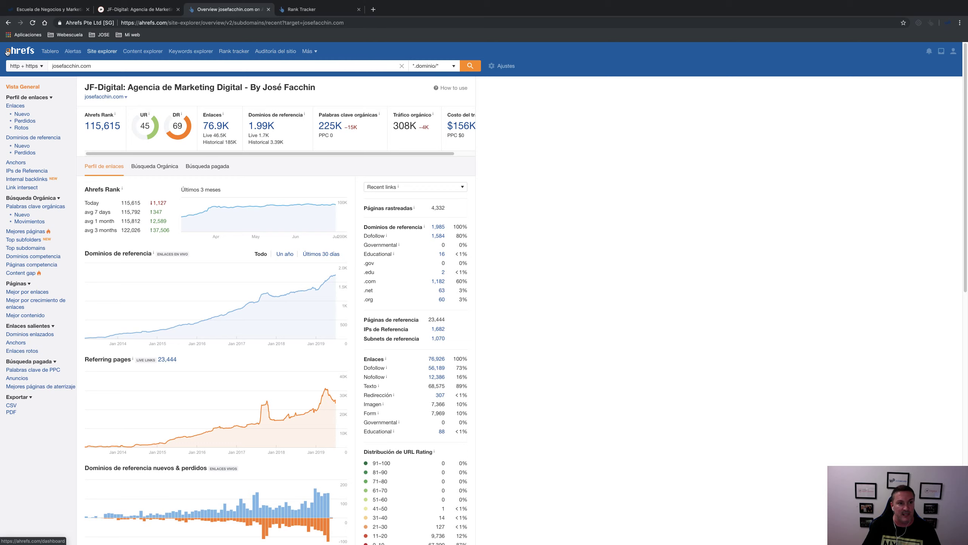
# Step: Return to the dashboard, open the JF-Digital project's overview from there, and look over its link profile report section
pyautogui.click(50, 53)
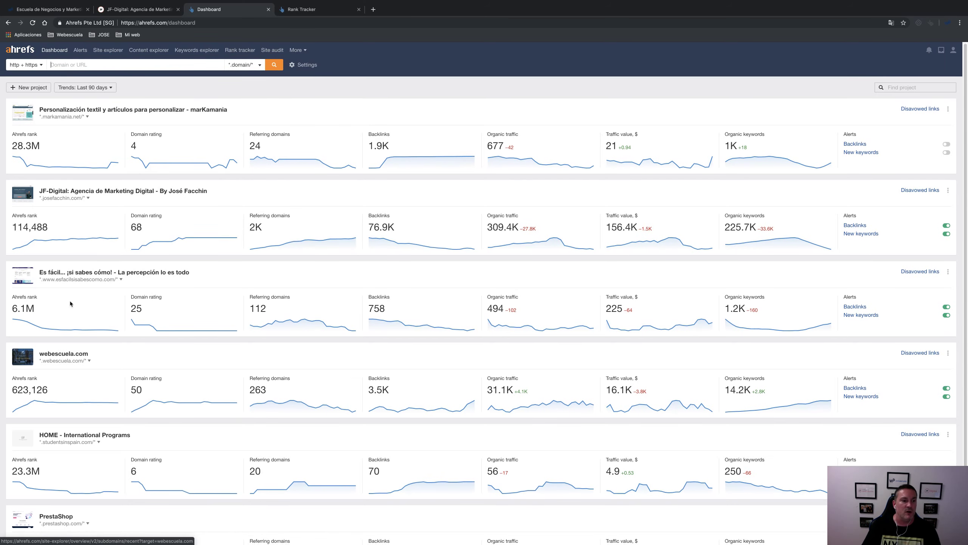
pyautogui.click(62, 194)
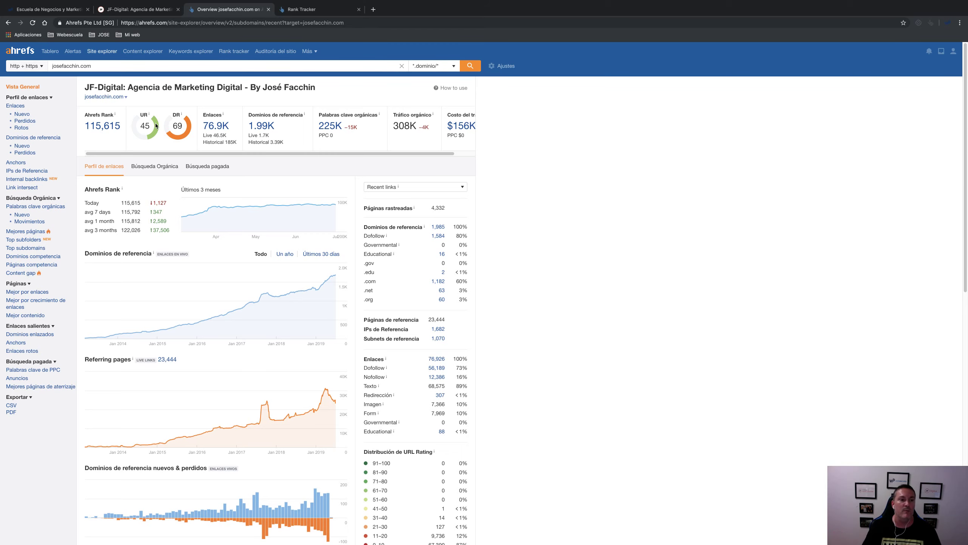
pyautogui.scroll(-1, 155, 126)
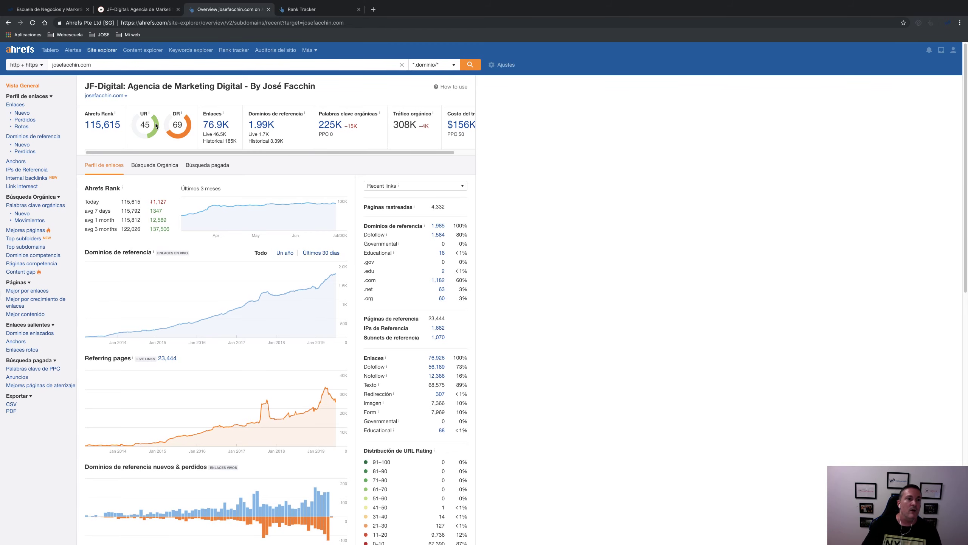
pyautogui.scroll(1, 154, 122)
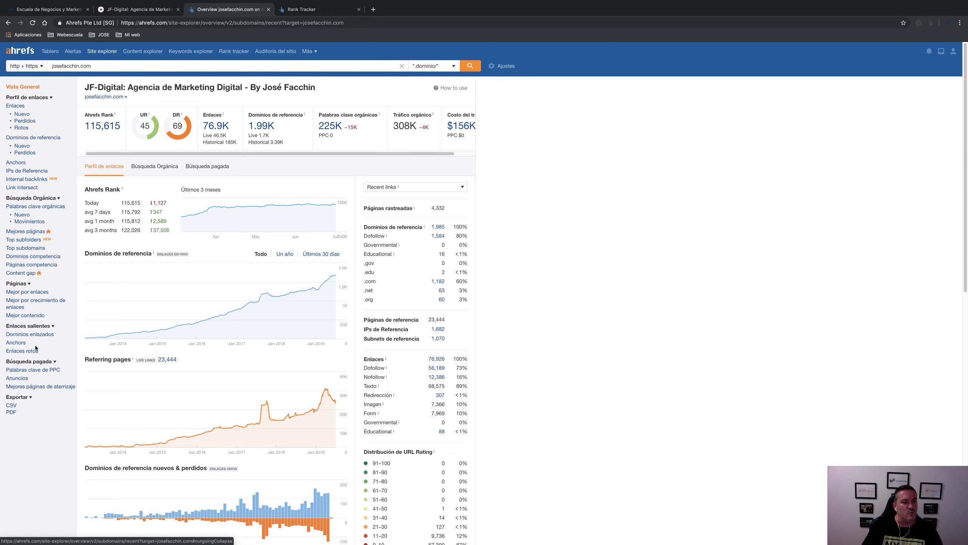
pyautogui.click(51, 98)
pyautogui.click(51, 98)
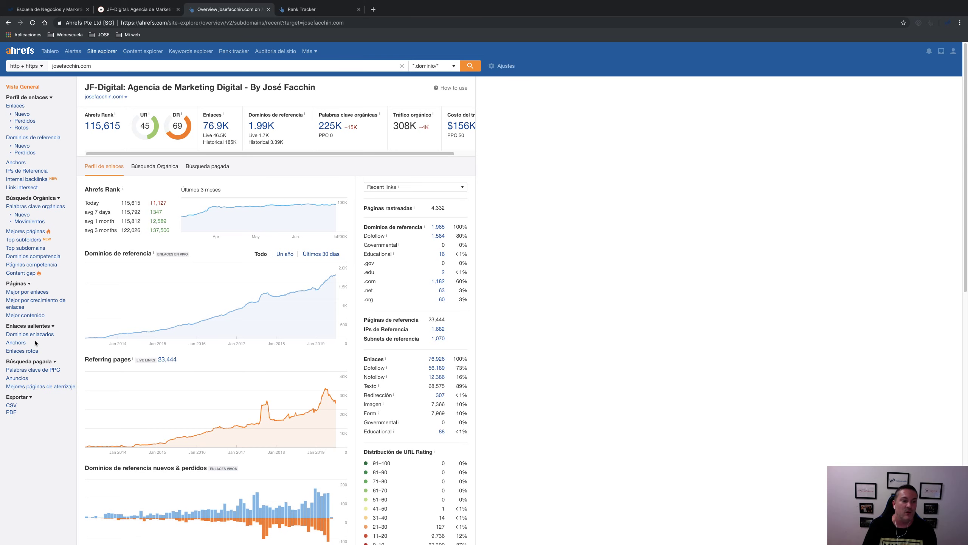
# Step: Open the linked domains report for outgoing links and inspect the marketingandweb.es options plus the link type and TLD filter choices
pyautogui.click(17, 336)
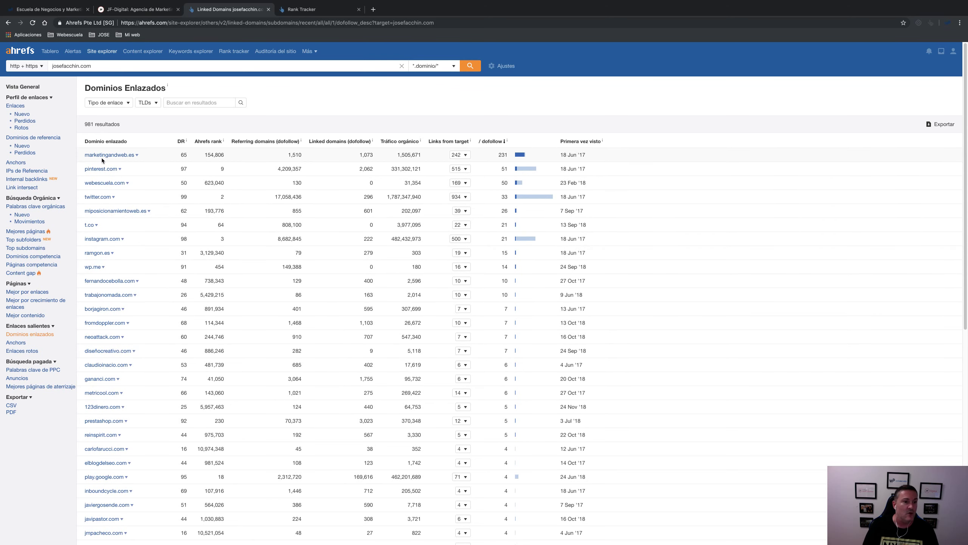
pyautogui.click(138, 155)
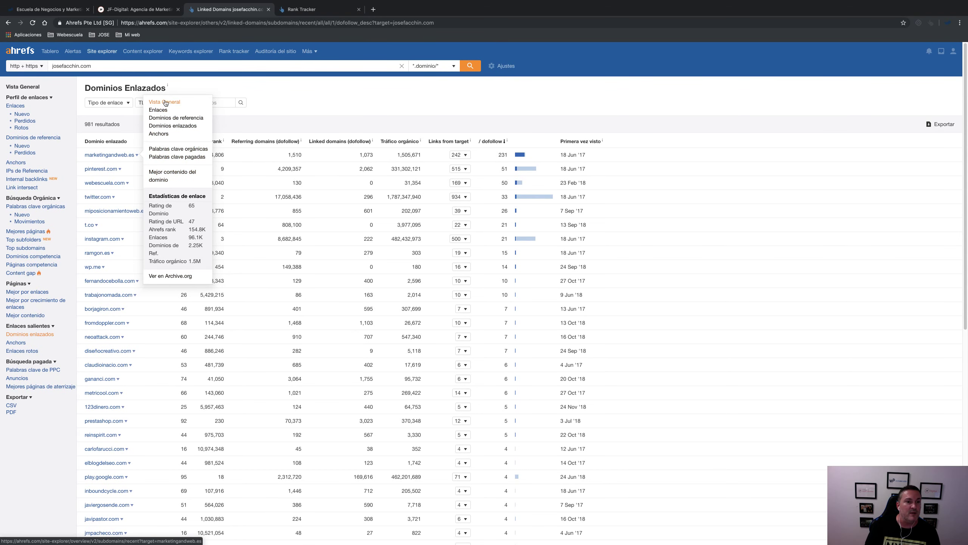
pyautogui.click(299, 101)
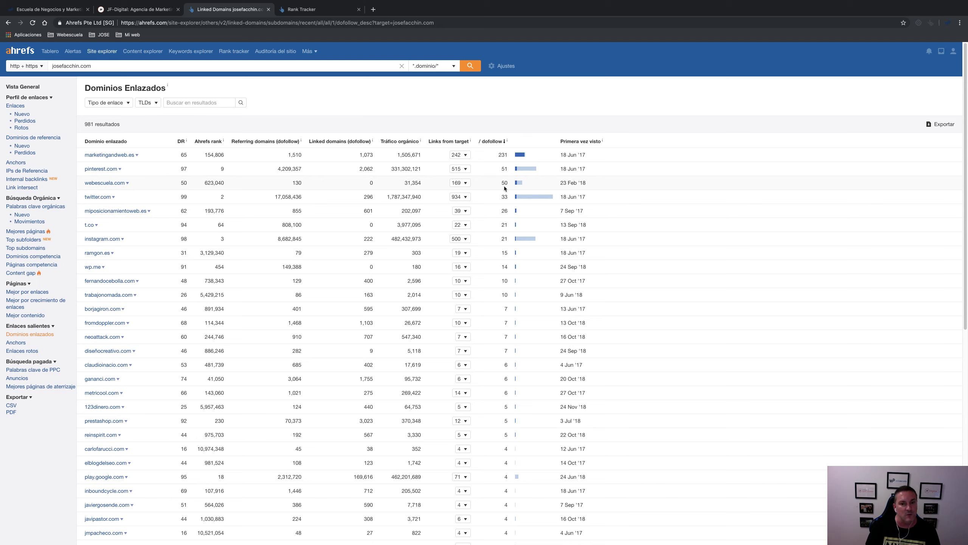
pyautogui.click(106, 108)
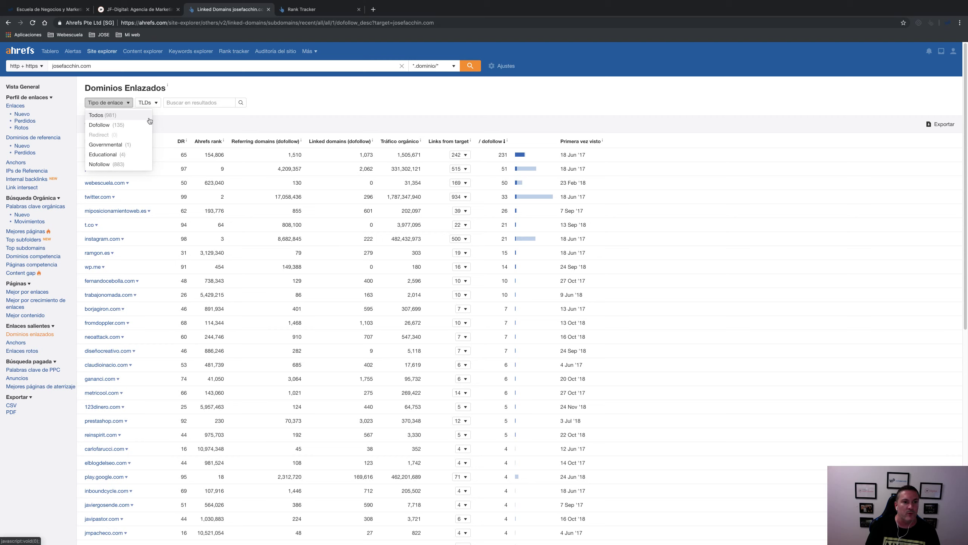
pyautogui.click(146, 103)
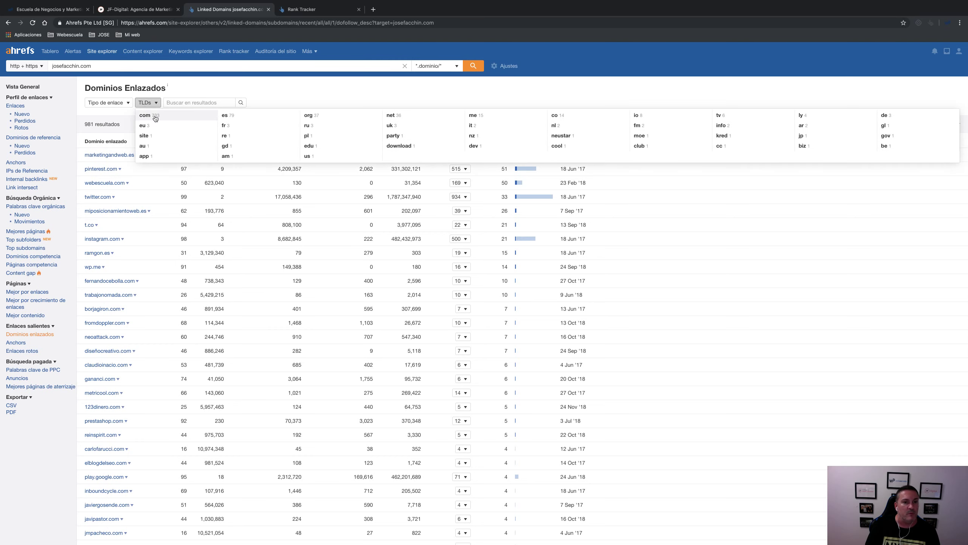
pyautogui.click(315, 91)
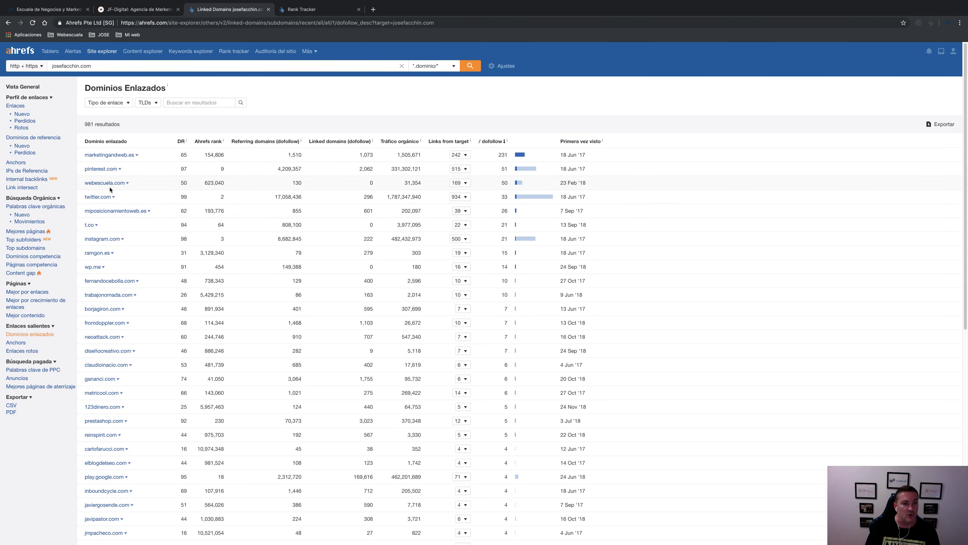
# Step: Show the links pointing to webescuela.com, filter the linked domains to Dofollow, and expand the webescuela.com links again
pyautogui.click(460, 185)
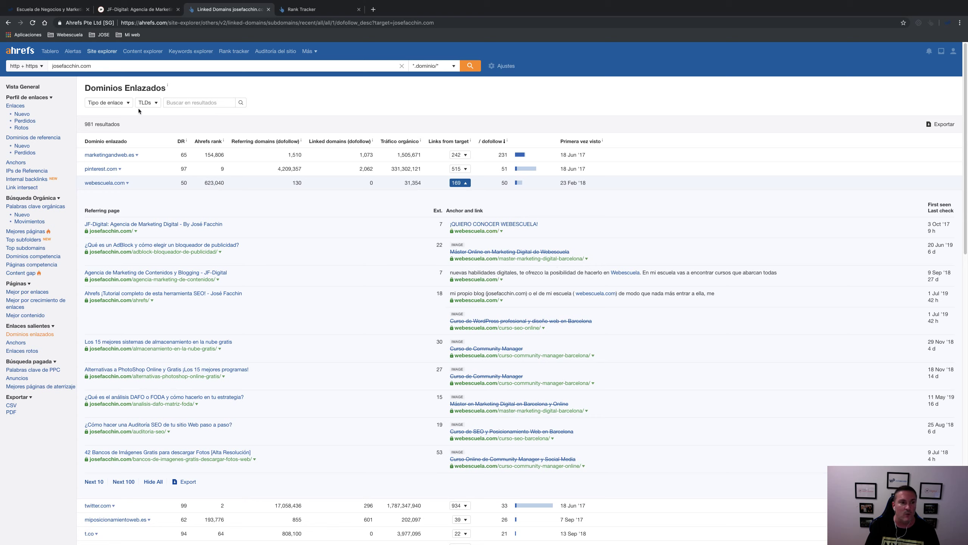
pyautogui.click(99, 101)
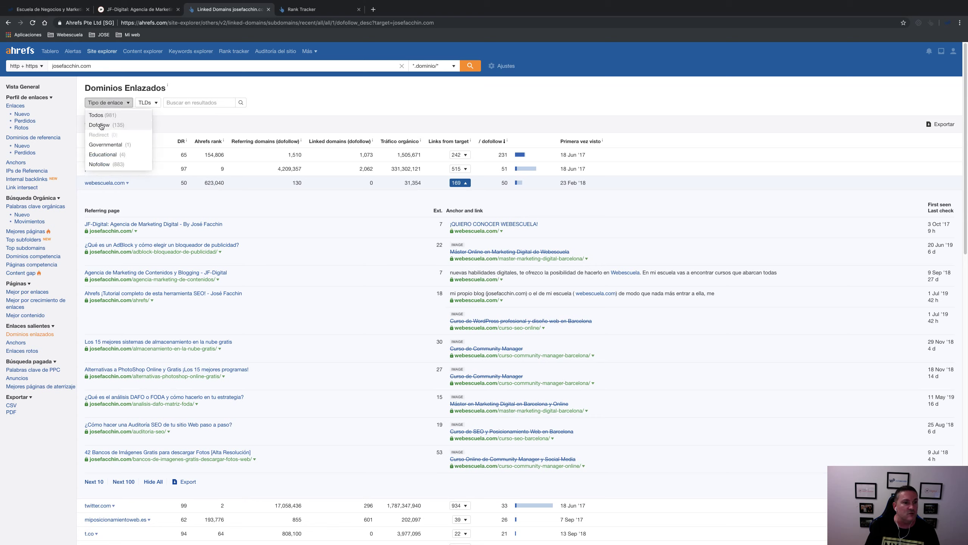
pyautogui.click(101, 124)
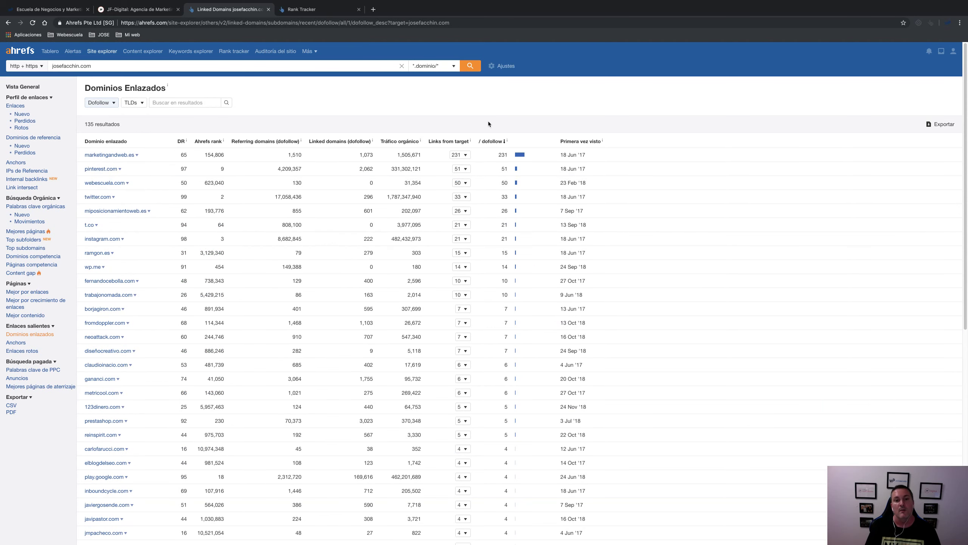
pyautogui.click(464, 183)
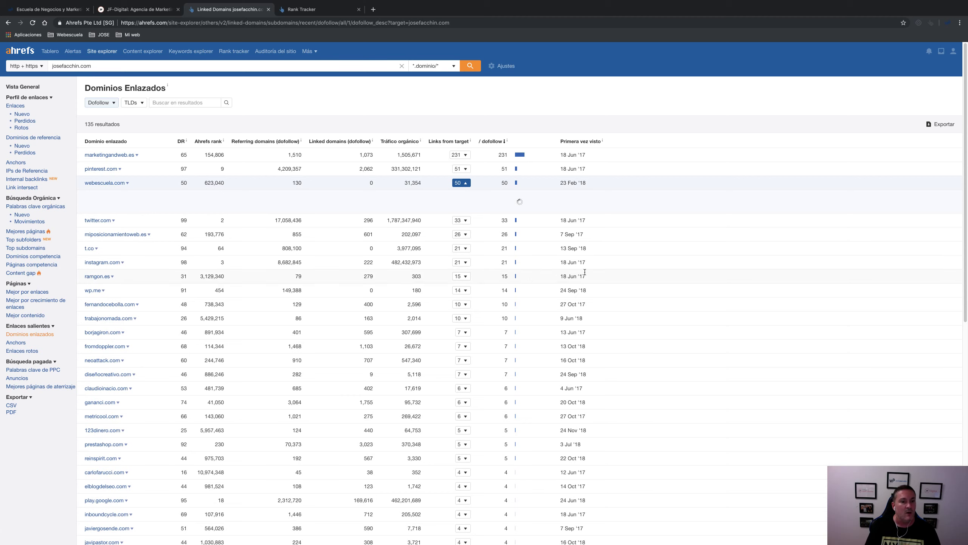
# Step: Filter the linked domains to Nofollow, view the links pointing to webescuela.com, and collapse them
pyautogui.click(101, 103)
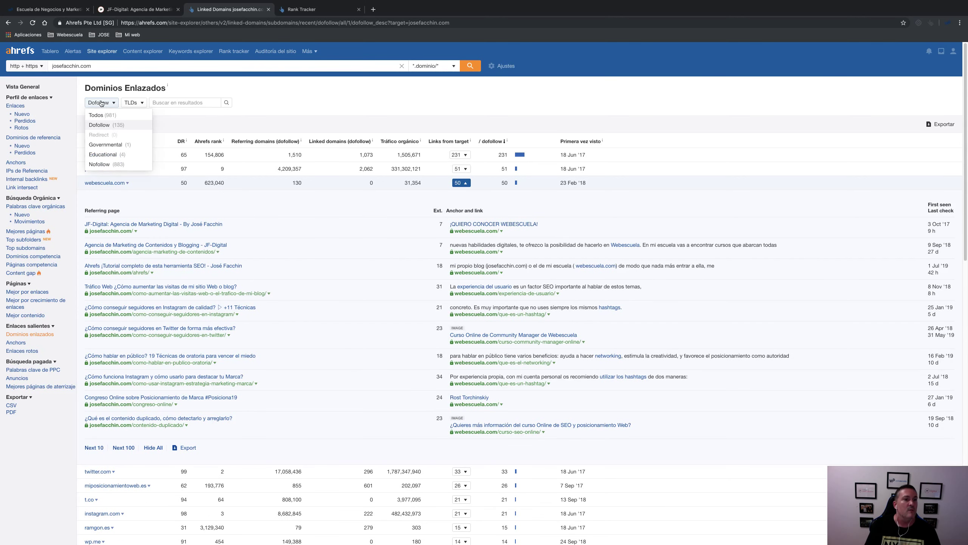
pyautogui.click(100, 166)
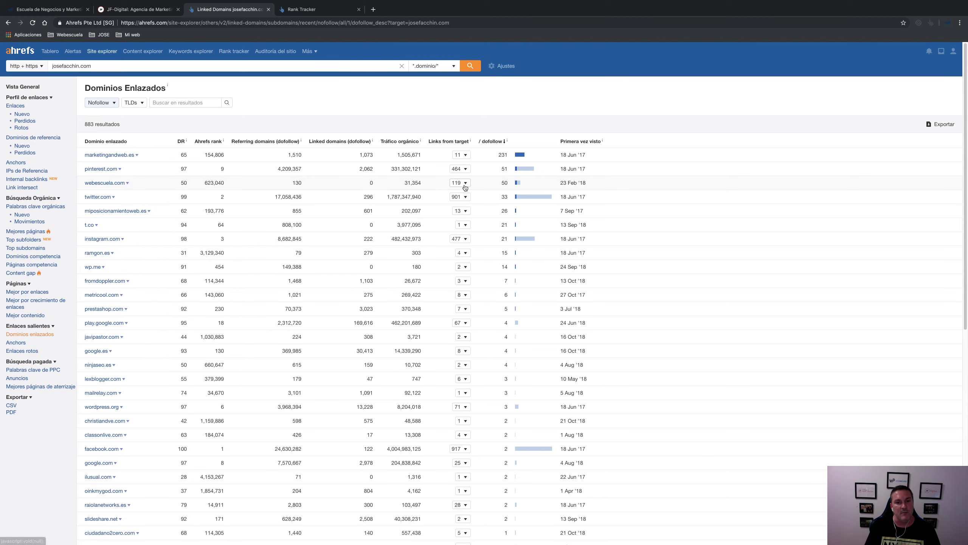
pyautogui.click(465, 183)
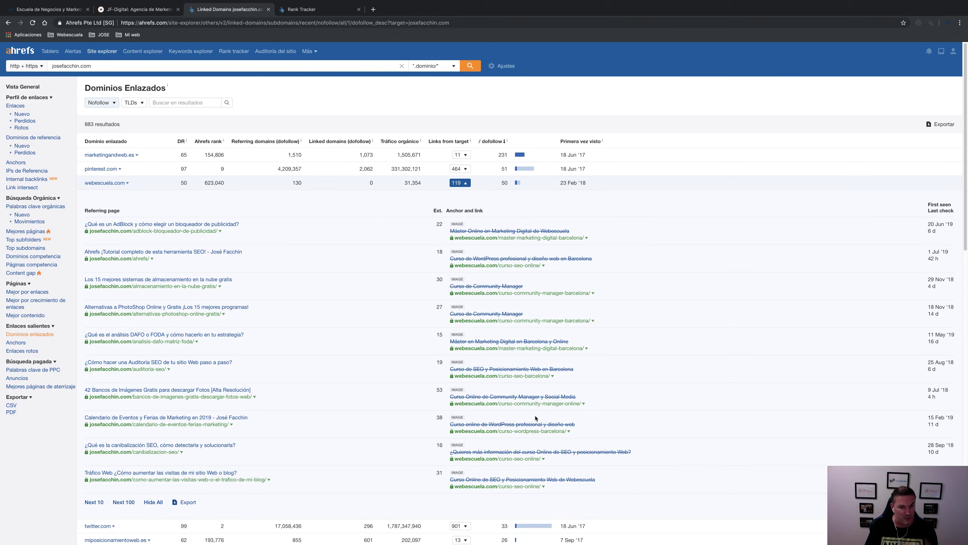
pyautogui.click(460, 185)
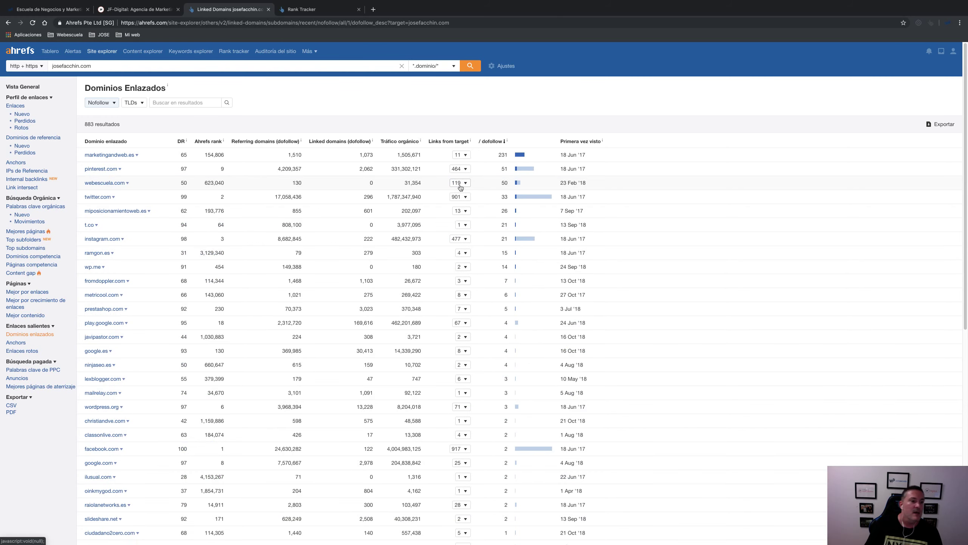
# Step: View the outgoing anchors and broken links reports, check the broken optimizilla.com link in a new browser tab, and close that tab
pyautogui.click(15, 343)
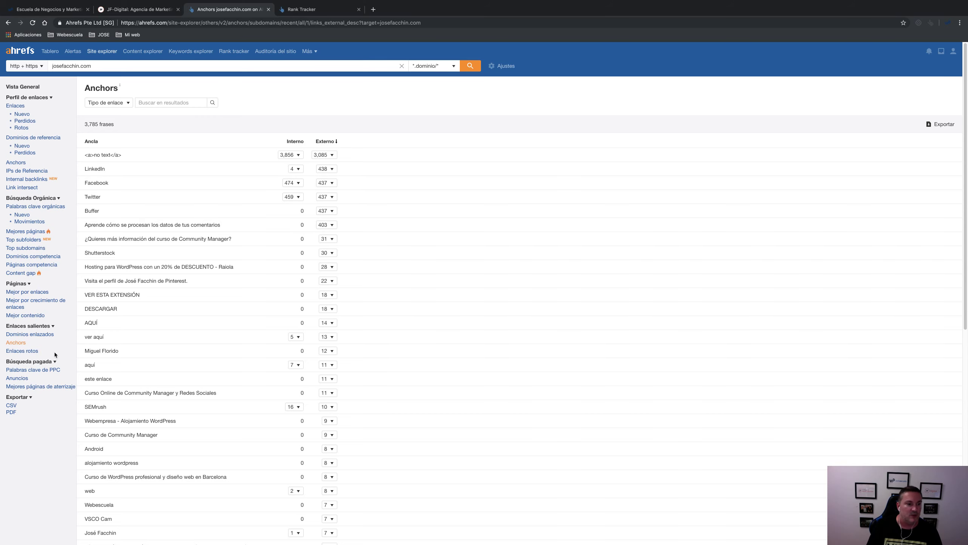
pyautogui.click(20, 351)
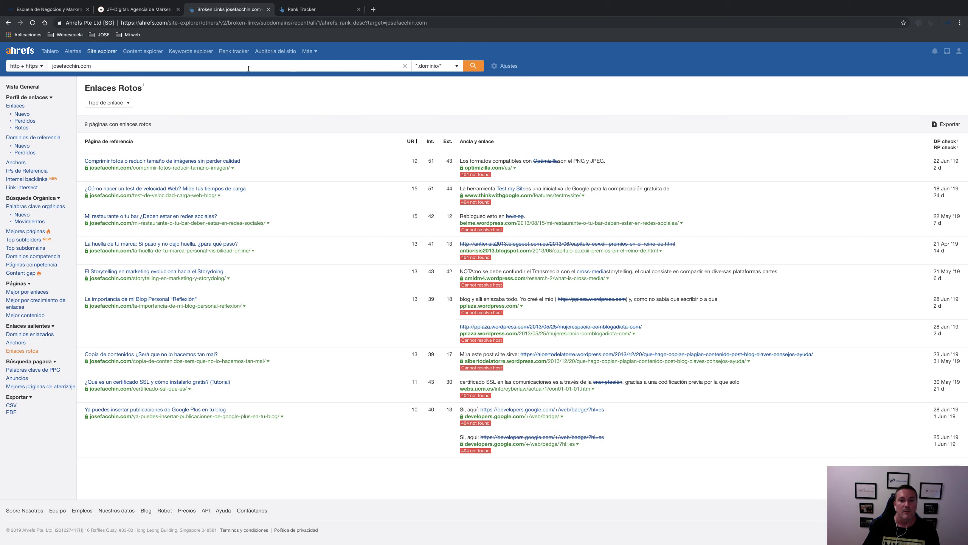
pyautogui.click(490, 169)
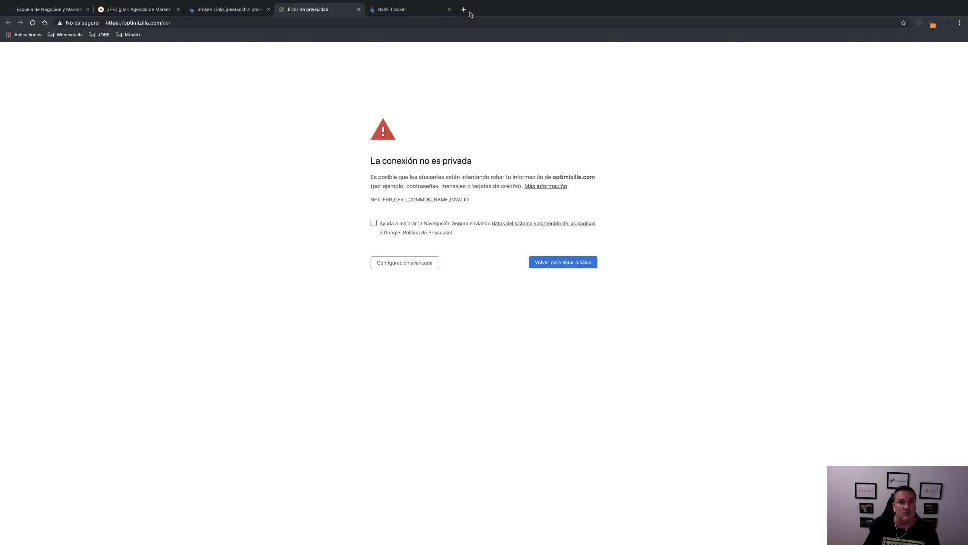
pyautogui.click(359, 9)
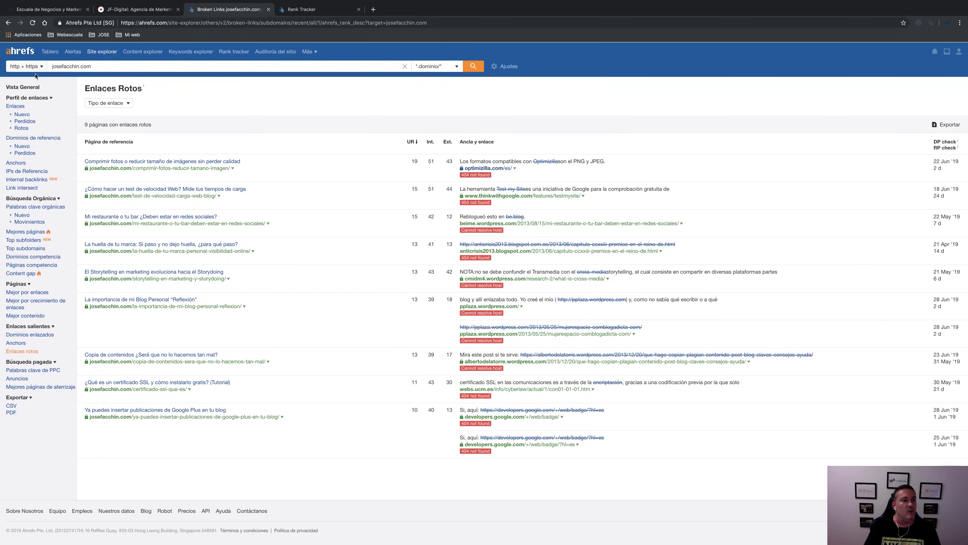
# Step: From the josefacchin.com general overview, inspect the target scope choices and the default link index and country settings, leaving them unsaved
pyautogui.click(24, 88)
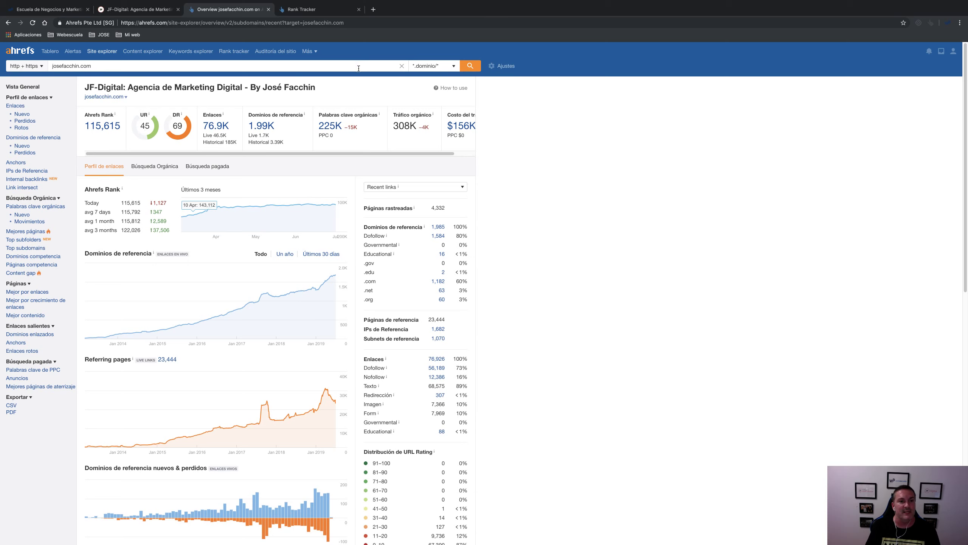
pyautogui.click(430, 68)
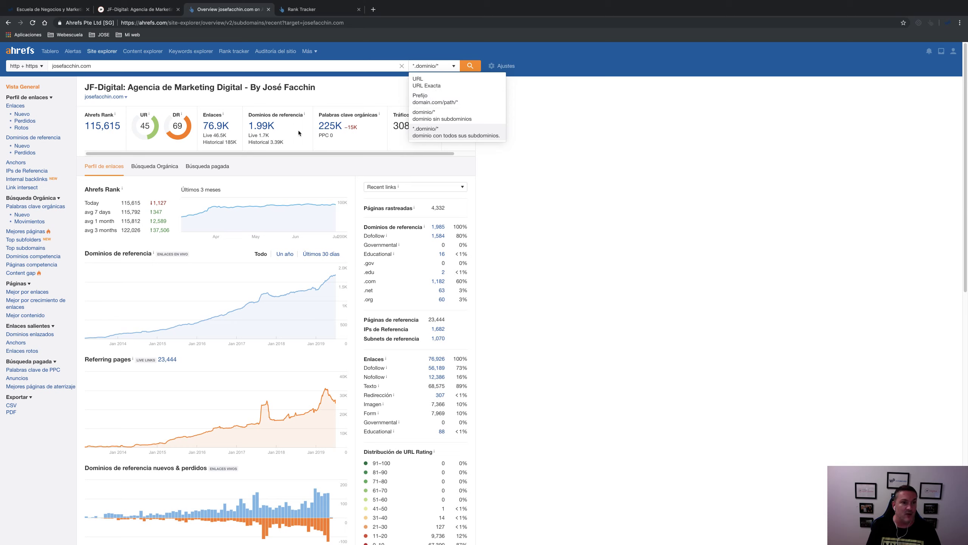
pyautogui.click(559, 172)
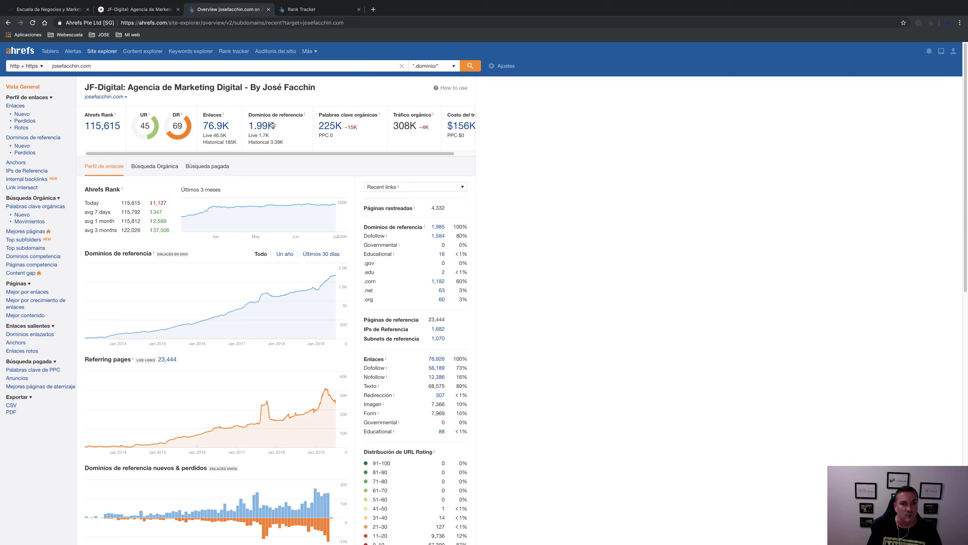
pyautogui.click(503, 66)
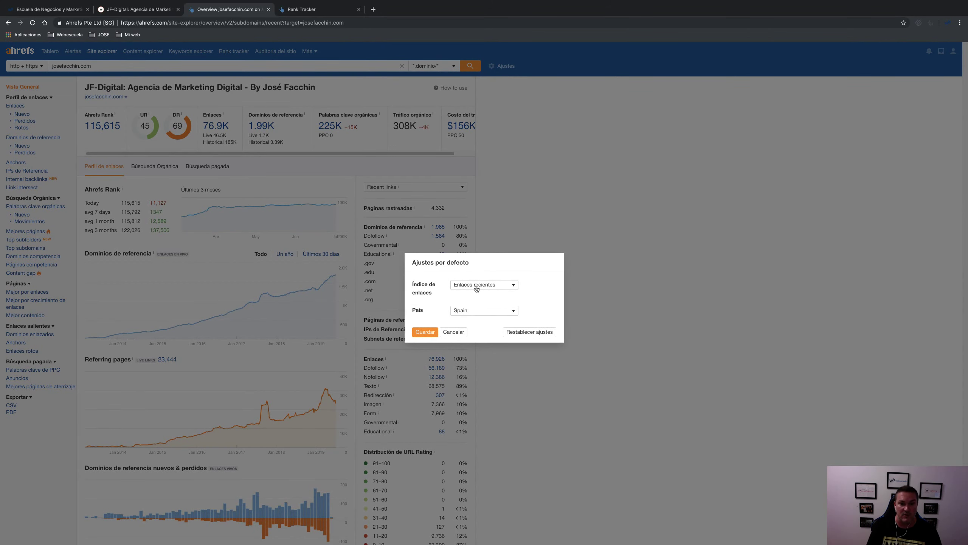
pyautogui.click(448, 333)
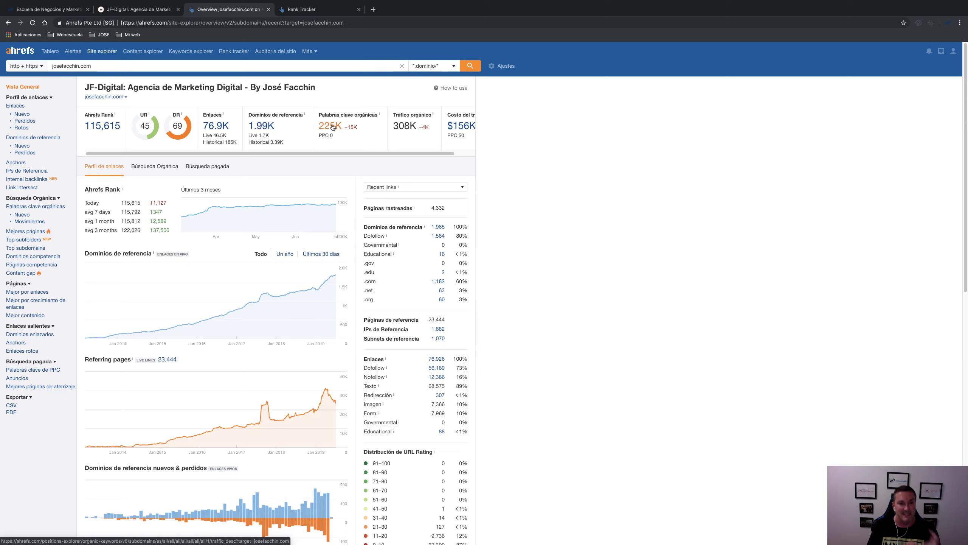
# Step: Open the organic keywords report for josefacchin.com in a new browser tab and review the Spanish keyword list down to its end
pyautogui.rightClick(334, 130)
pyautogui.click(343, 128)
pyautogui.click(306, 12)
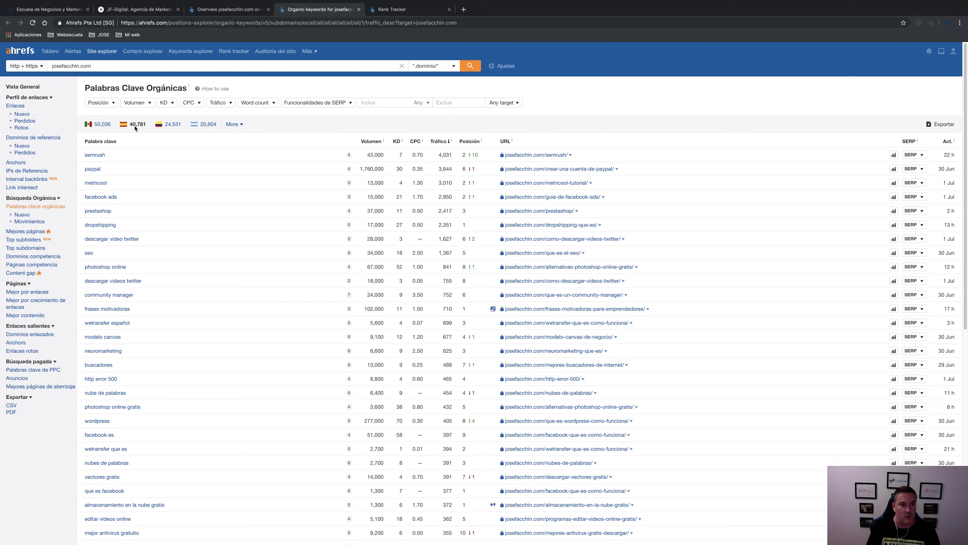
pyautogui.scroll(-1, 132, 147)
pyautogui.scroll(-20, 203, 426)
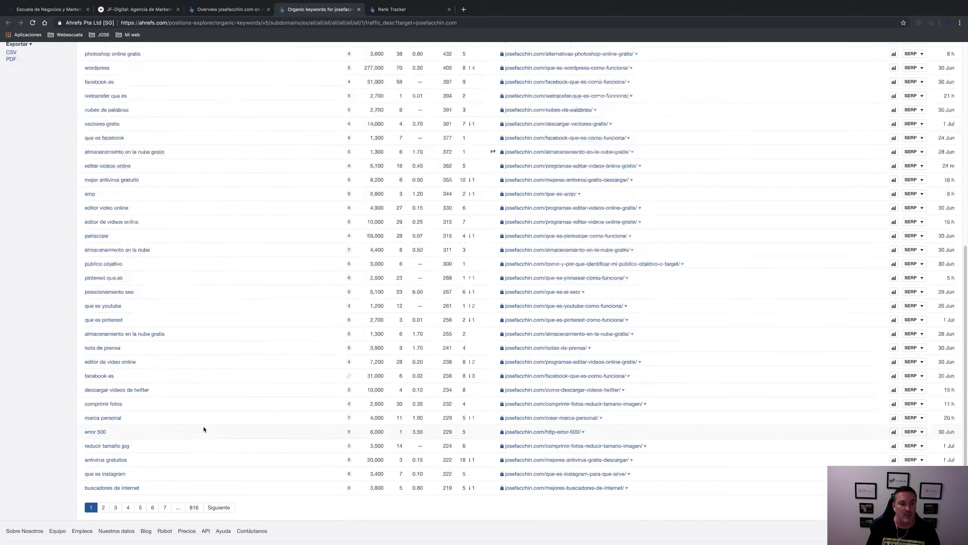
pyautogui.scroll(20, 371, 368)
pyautogui.scroll(1, 372, 368)
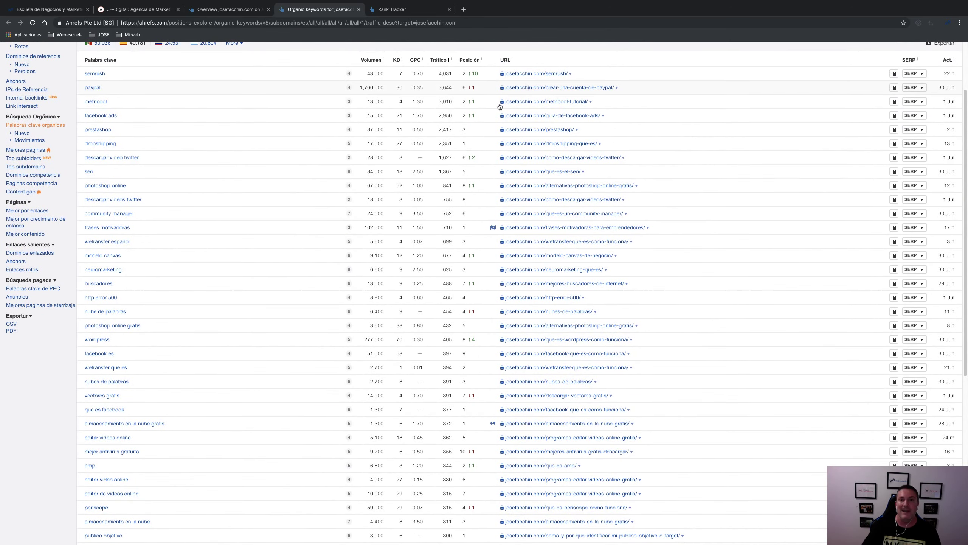
pyautogui.scroll(3, 548, 88)
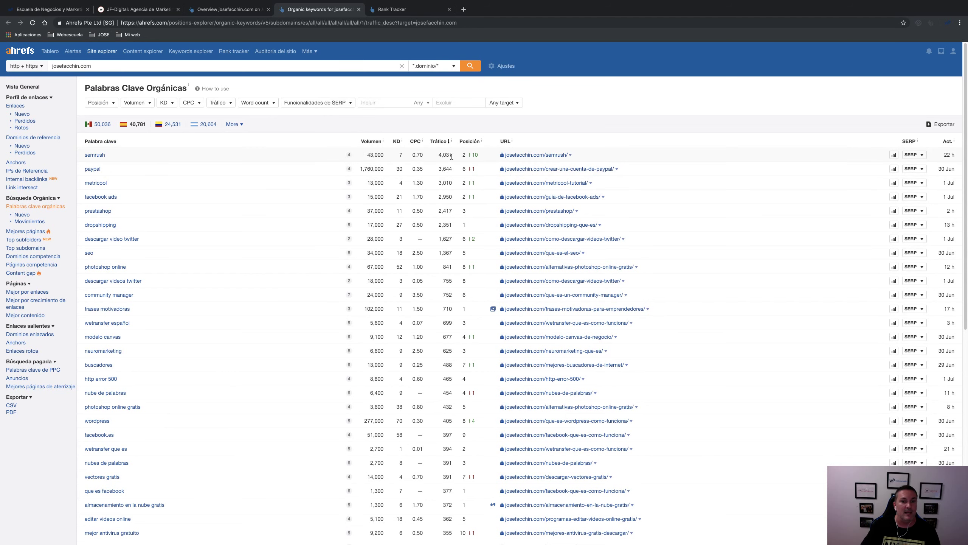
# Step: Inspect the SERP features that can be included or excluded when filtering the organic keywords
pyautogui.moveTo(348, 155)
pyautogui.click(349, 105)
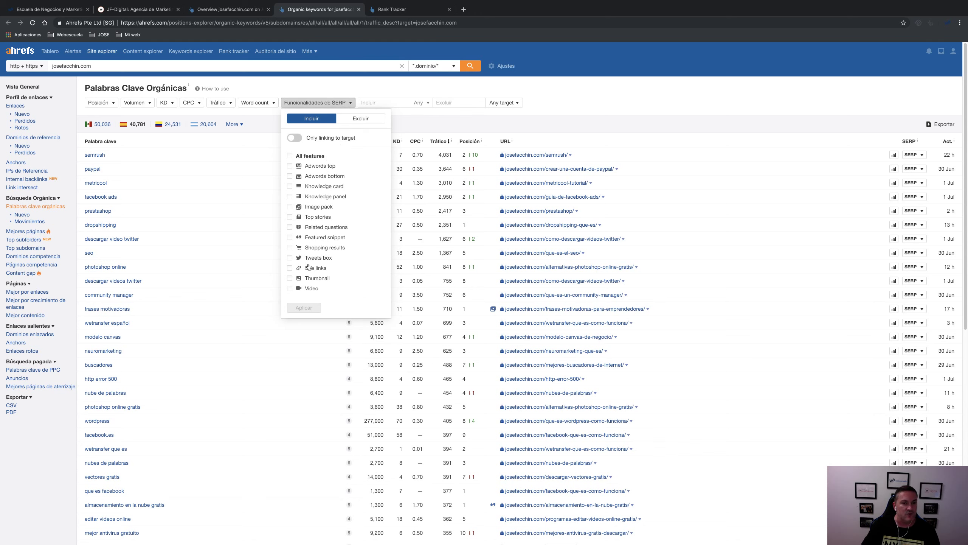
pyautogui.click(587, 108)
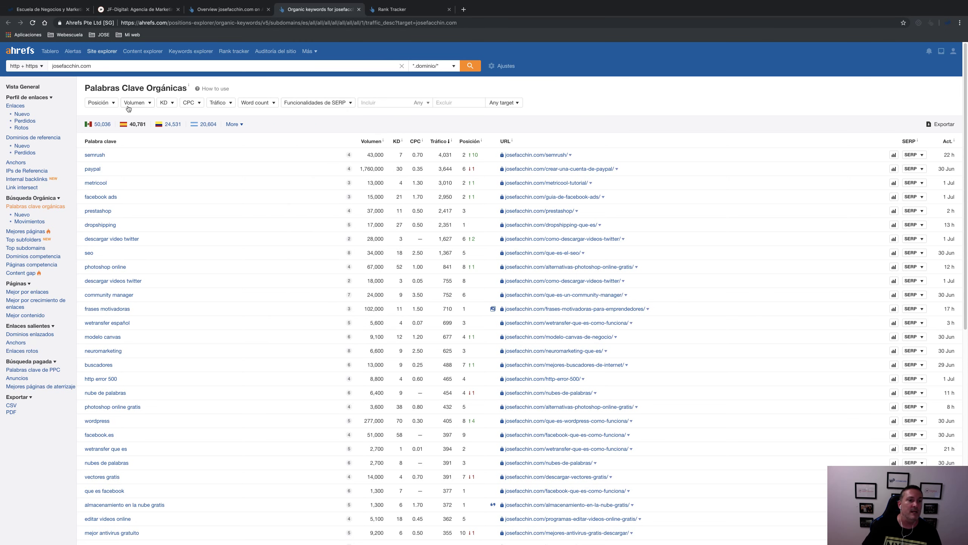
# Step: View the organic keywords for Mexico and Argentina, and return to the list for Spain
pyautogui.click(101, 125)
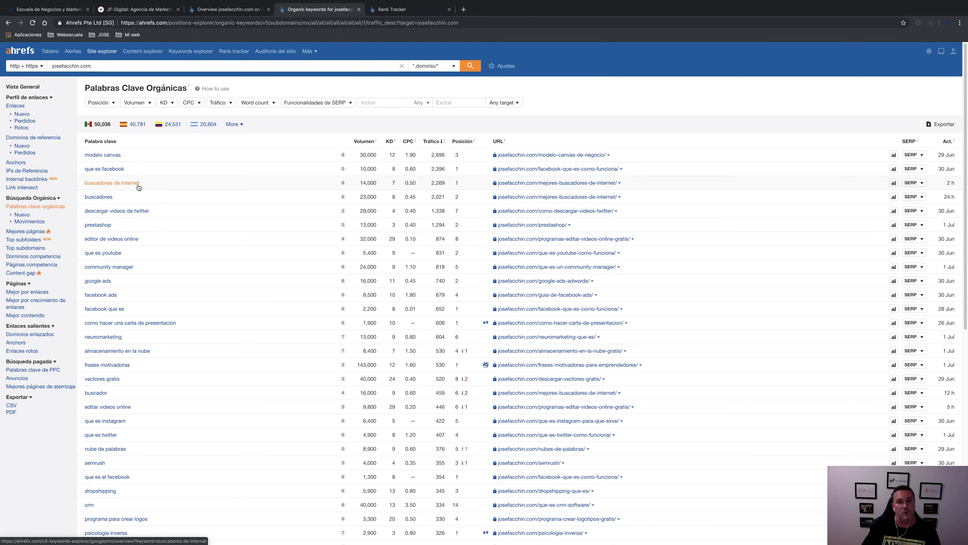
pyautogui.click(205, 124)
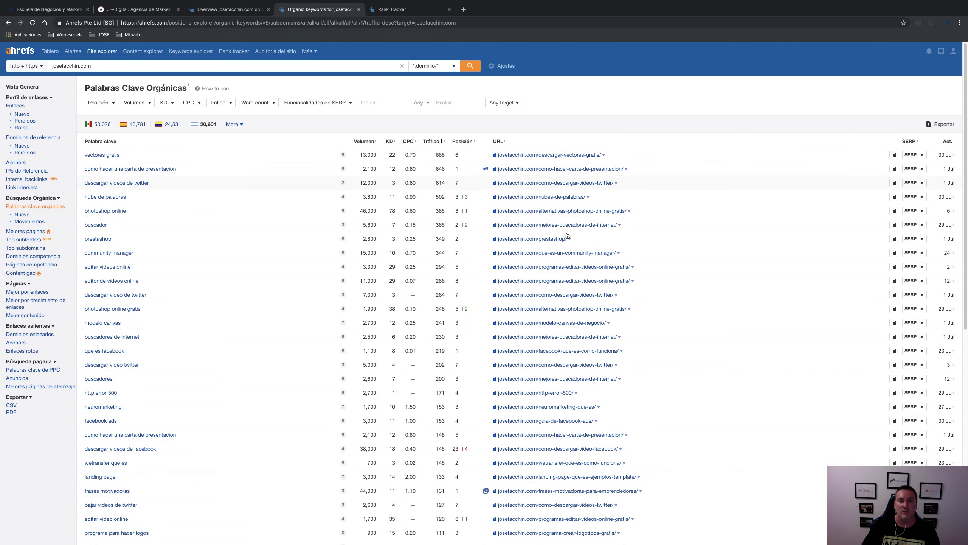
pyautogui.moveTo(487, 171)
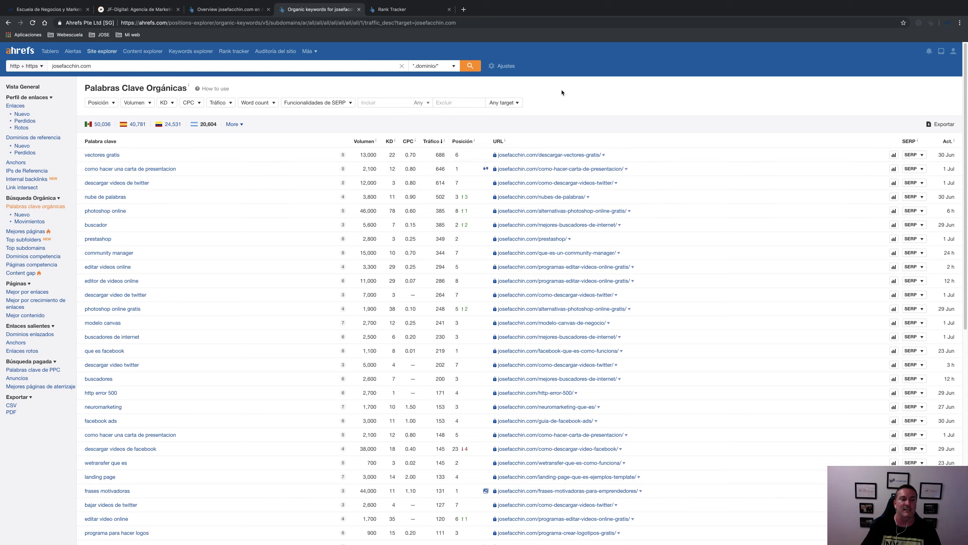
pyautogui.click(124, 127)
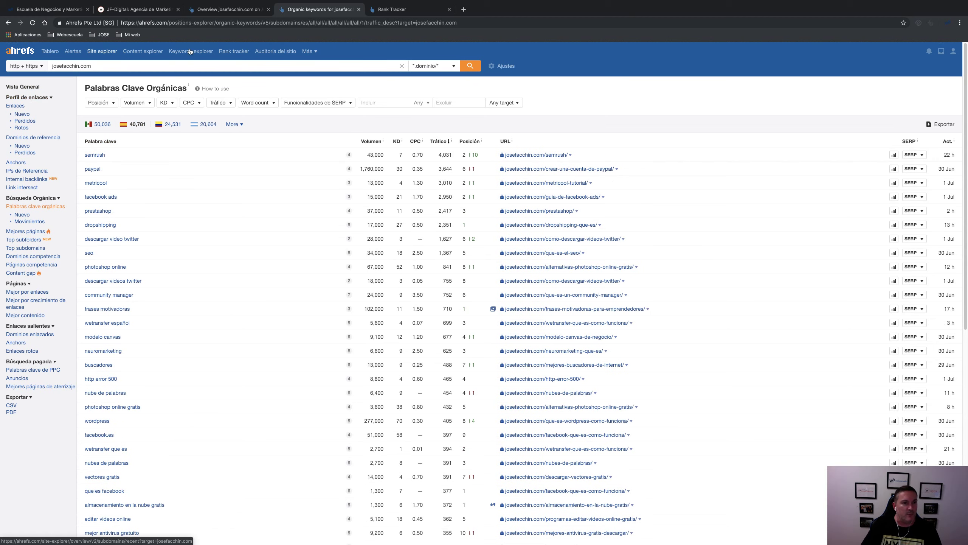
# Step: Return to the josefacchin.com overview tab and examine the organic traffic and traffic cost figures in the summary metrics
pyautogui.click(229, 9)
pyautogui.click(307, 8)
pyautogui.click(245, 9)
pyautogui.click(318, 9)
pyautogui.click(374, 11)
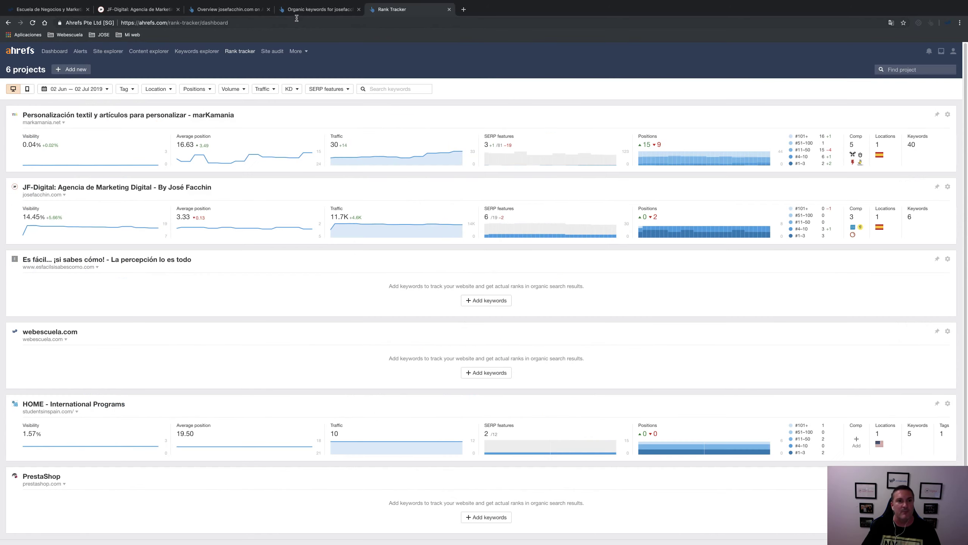
pyautogui.click(301, 10)
pyautogui.click(240, 9)
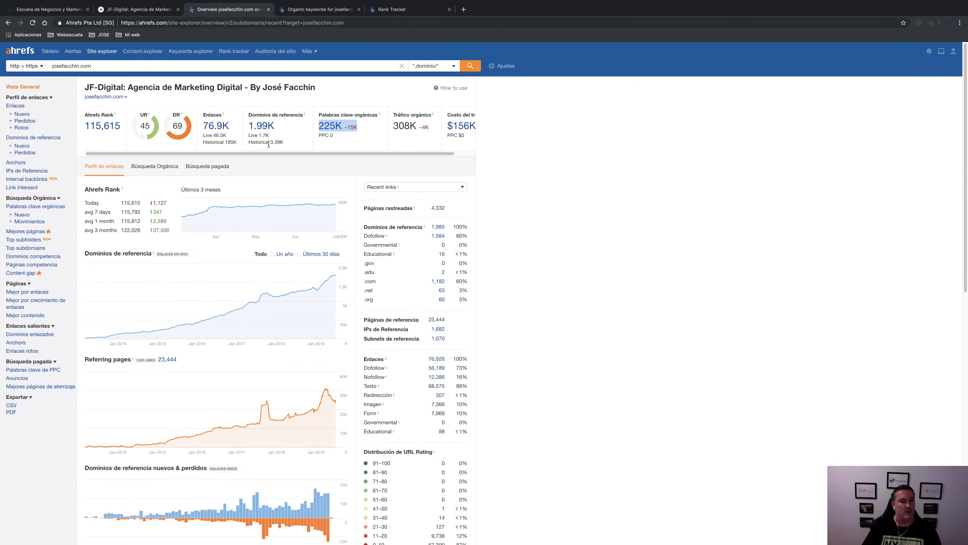
pyautogui.click(655, 216)
pyautogui.hscroll(2, 369, 129)
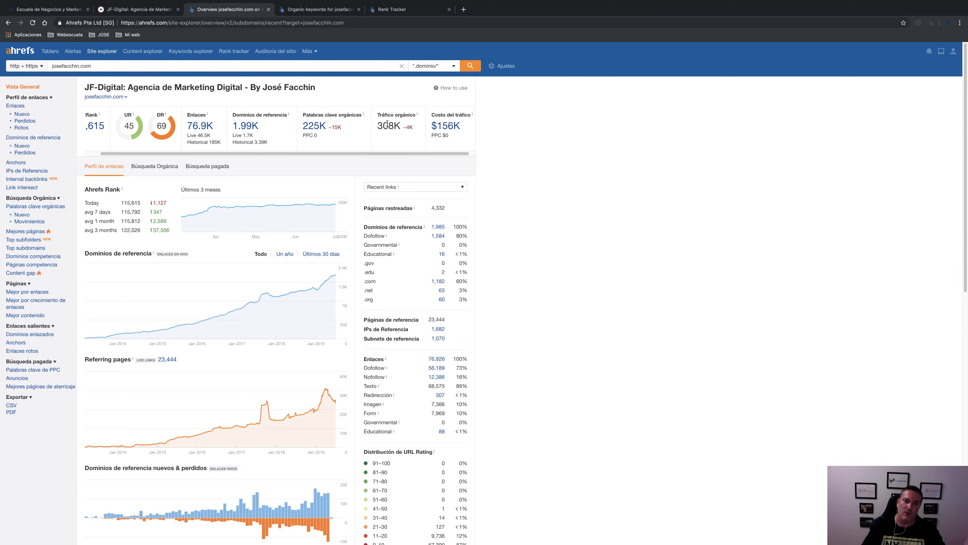
pyautogui.hscroll(-2, 458, 138)
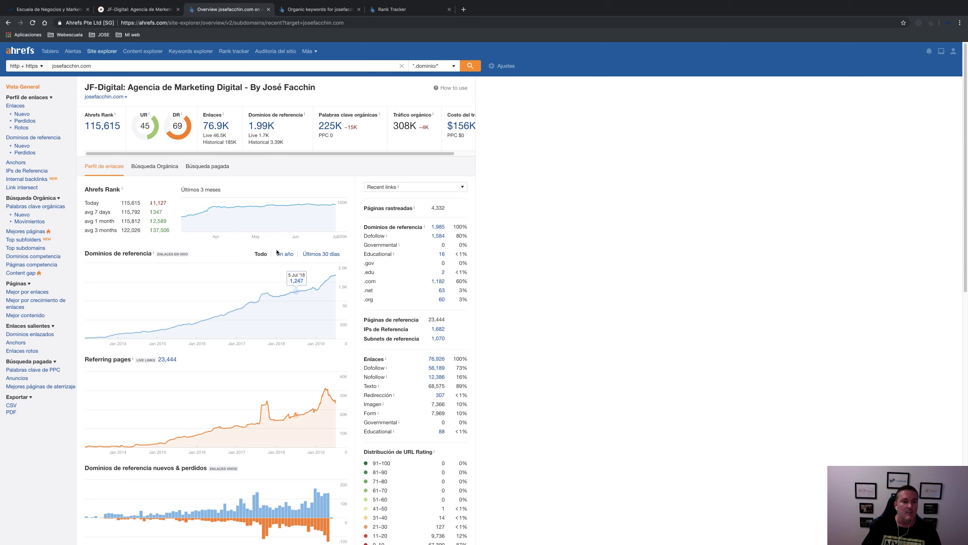
# Step: Compare the referring domains and referring pages charts over one year and the last 30 days, returning to the one-year range
pyautogui.click(287, 255)
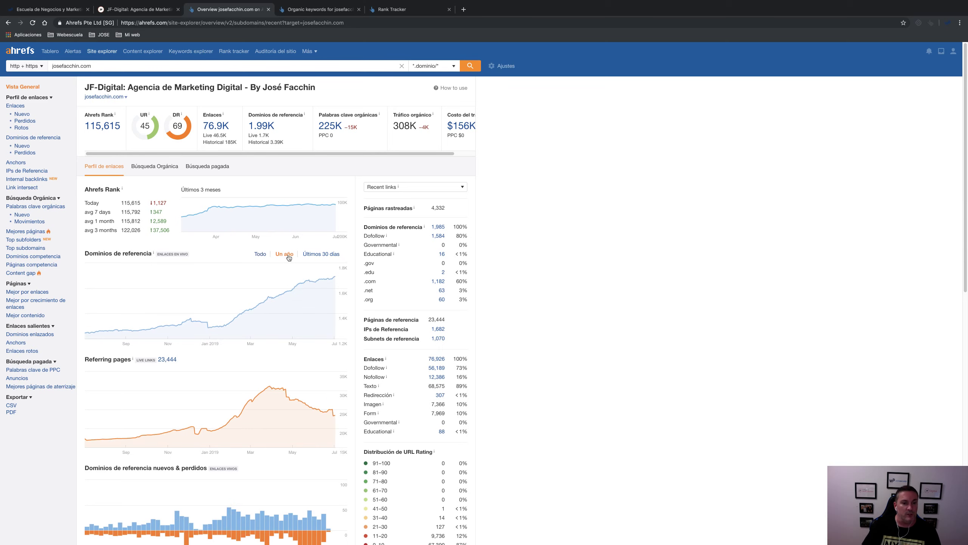
pyautogui.scroll(-1, 284, 270)
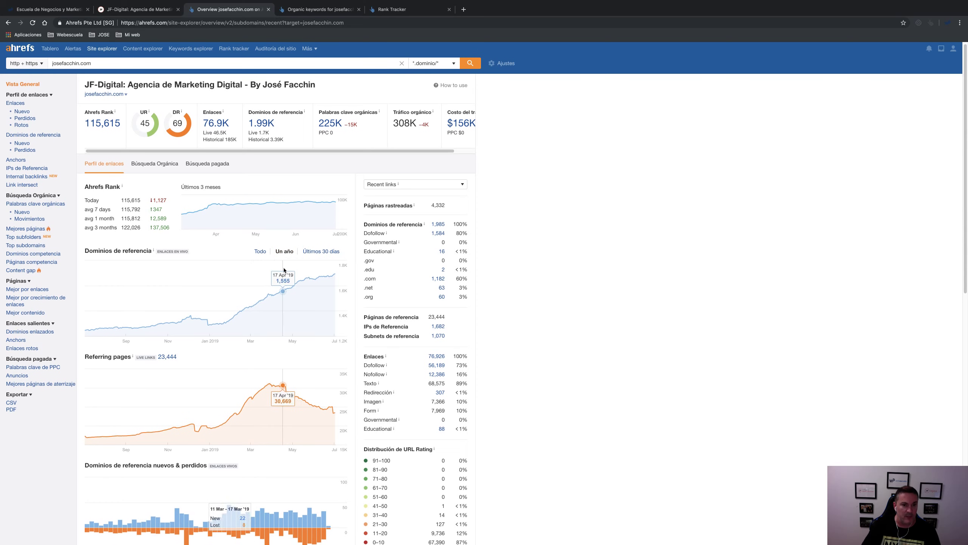
pyautogui.click(320, 252)
pyautogui.scroll(-1, 213, 523)
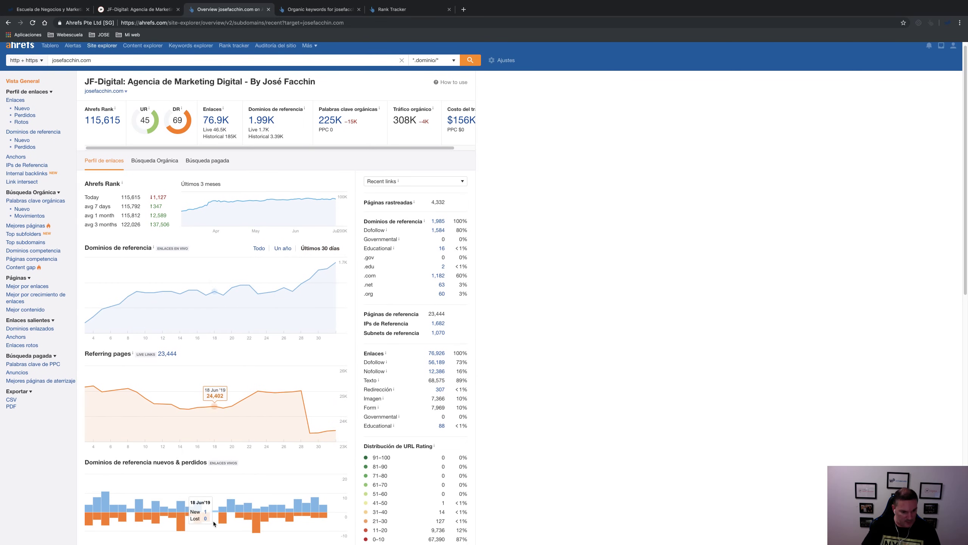
pyautogui.scroll(-2, 213, 524)
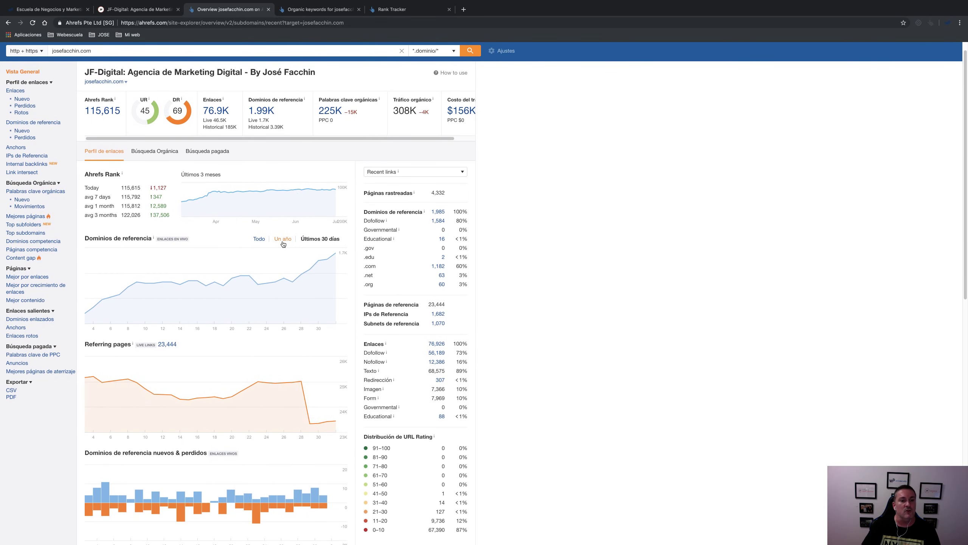
pyautogui.click(283, 240)
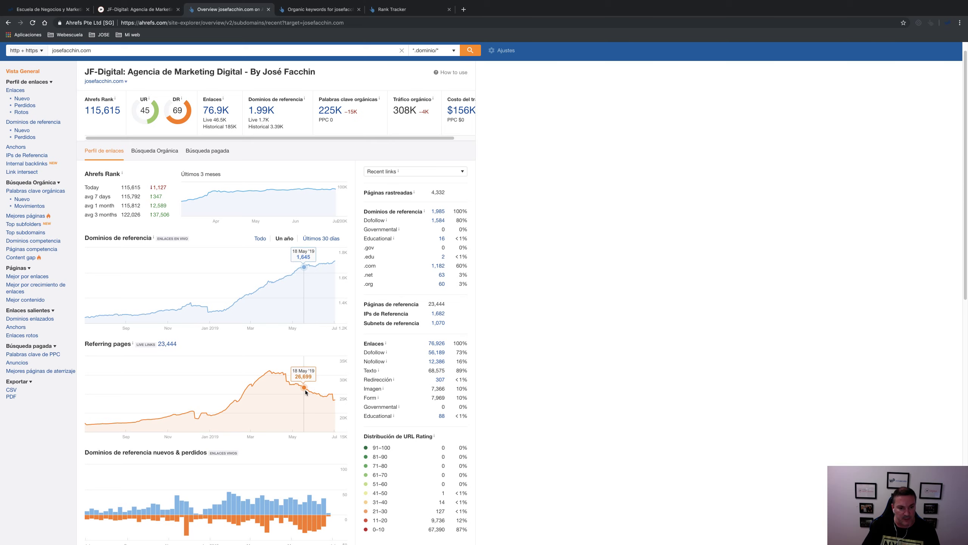
# Step: Compare link types such as Dofollow, Nofollow and redirect in the new and lost links chart, ending on Dofollow
pyautogui.scroll(-4, 291, 384)
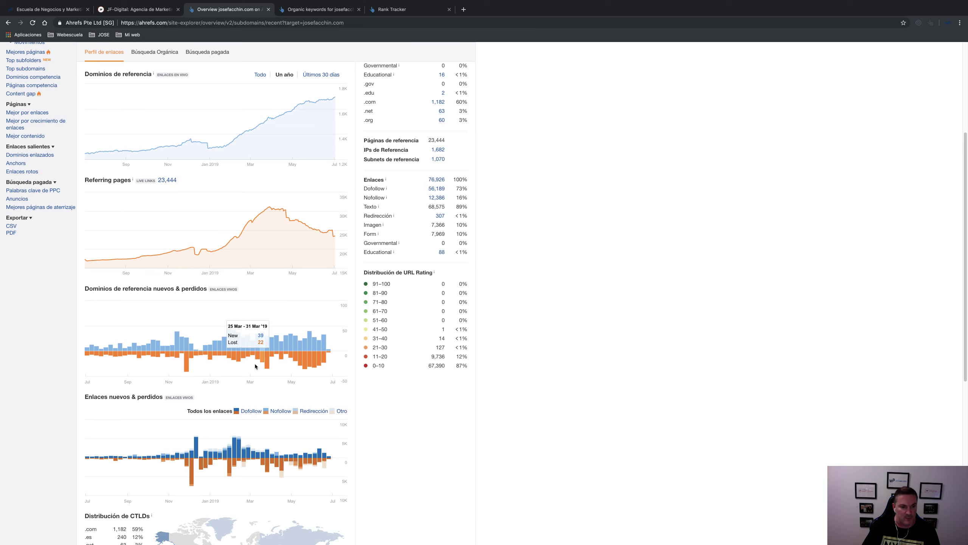
pyautogui.scroll(-3, 174, 356)
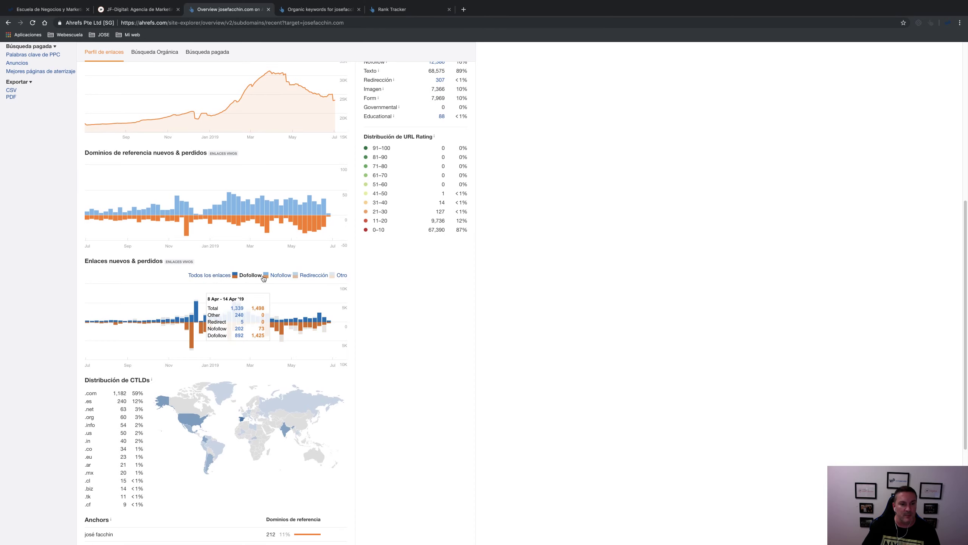
pyautogui.click(297, 278)
pyautogui.click(334, 278)
pyautogui.click(238, 275)
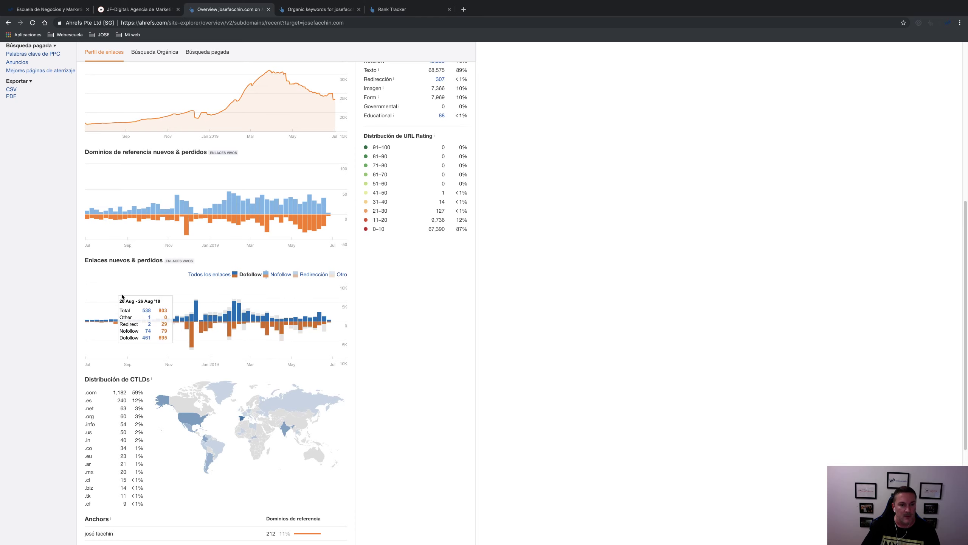
pyautogui.click(265, 275)
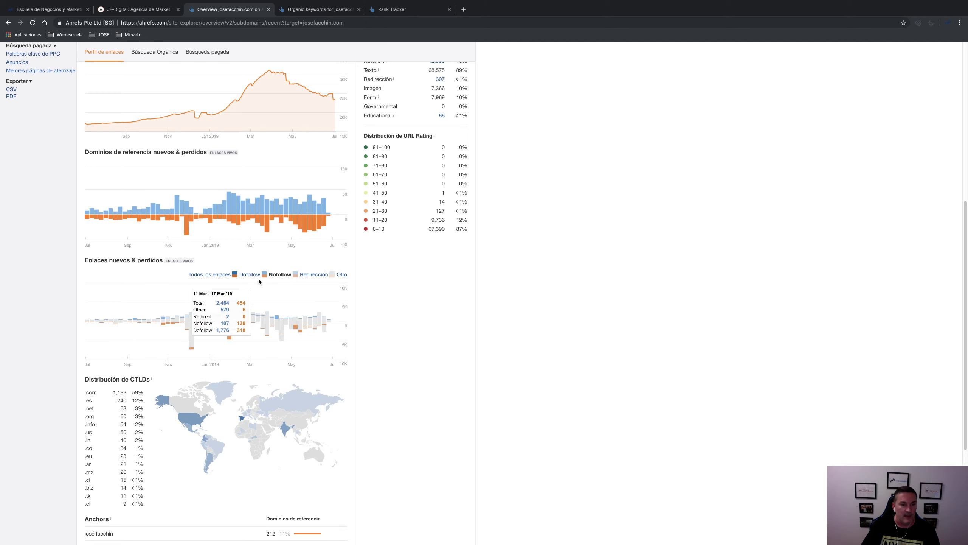
pyautogui.click(237, 275)
pyautogui.click(313, 274)
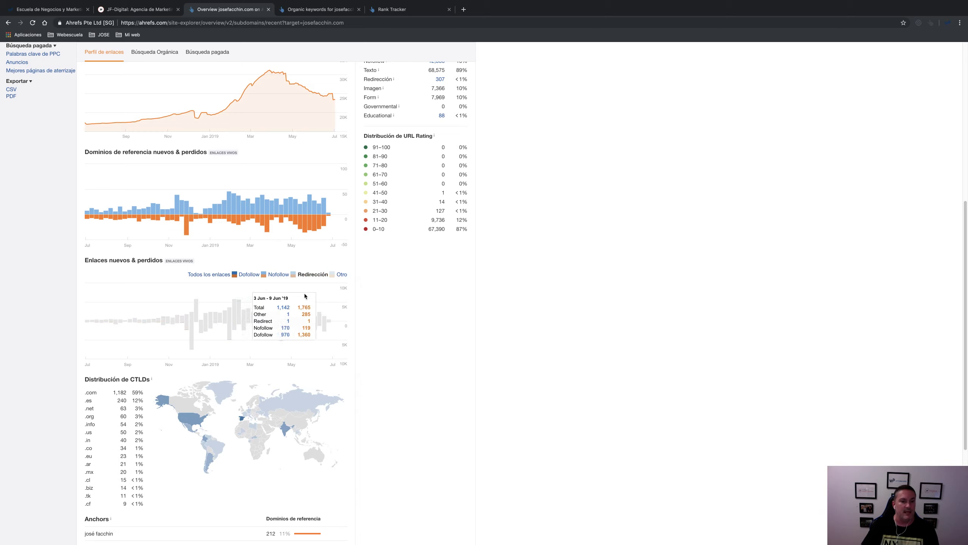
pyautogui.scroll(-1, 267, 275)
pyautogui.click(236, 270)
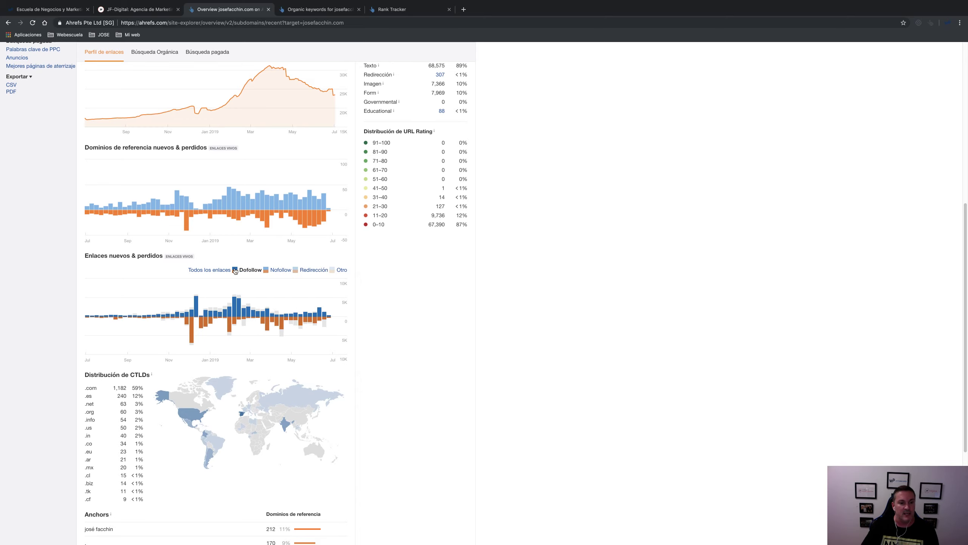
# Step: Examine the CTLD distribution map and the anchors list, and go back up to the referring domains breakdown
pyautogui.scroll(-3, 235, 271)
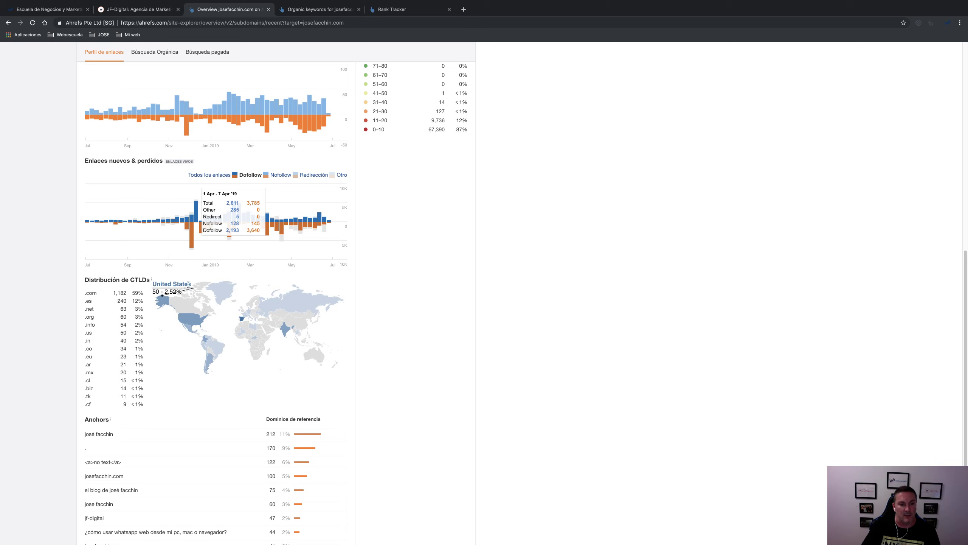
pyautogui.scroll(-3, 208, 291)
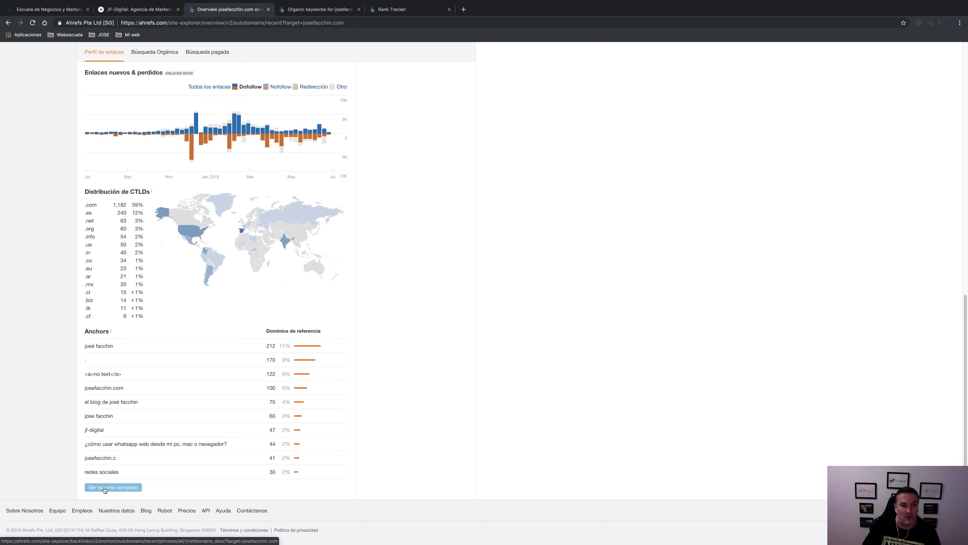
pyautogui.scroll(8, 162, 408)
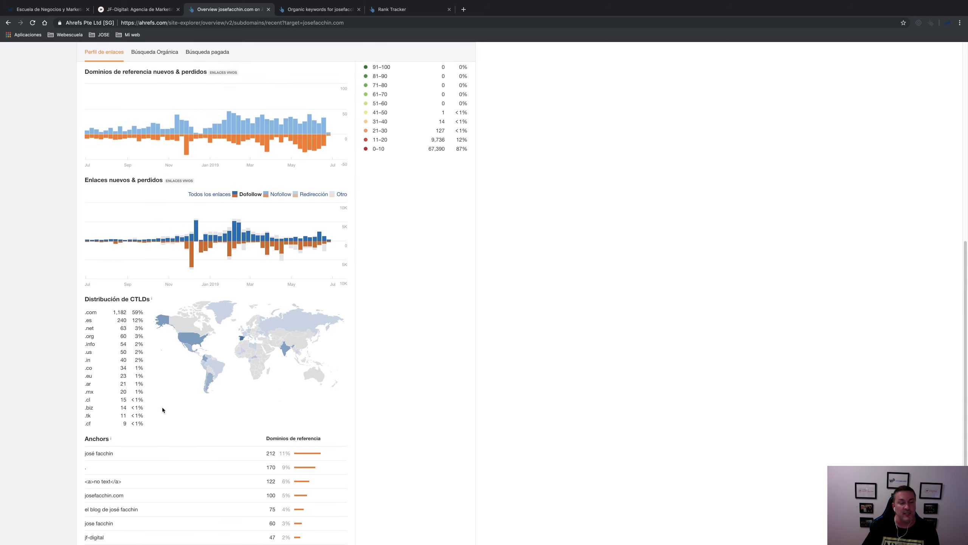
pyautogui.scroll(5, 164, 406)
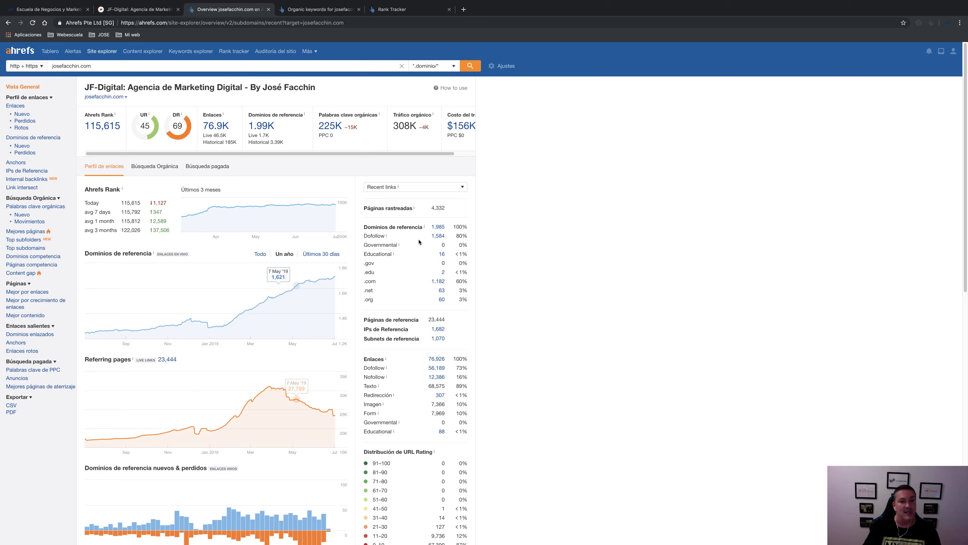
pyautogui.scroll(-3, 347, 229)
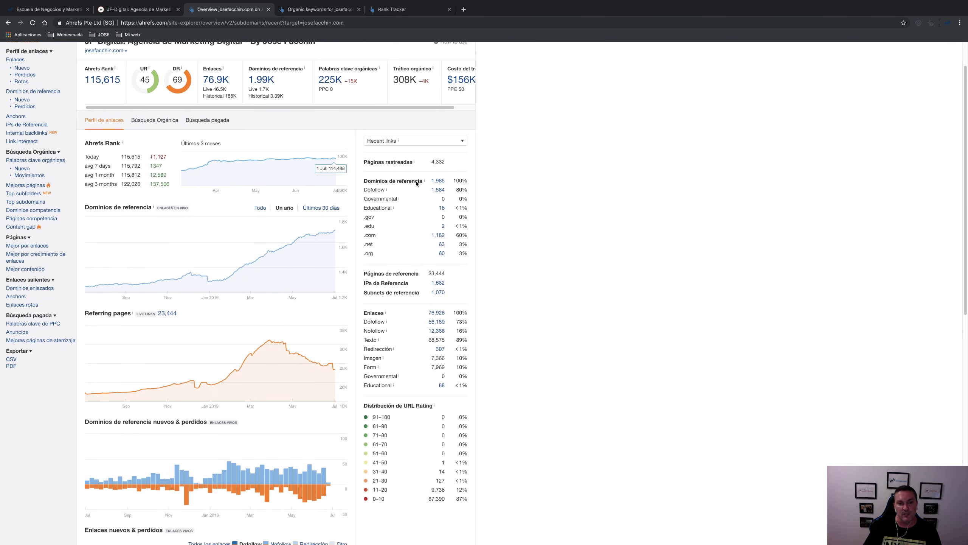
# Step: Check the Live, Recent and Historical link options available for the referring domains breakdown
pyautogui.click(376, 135)
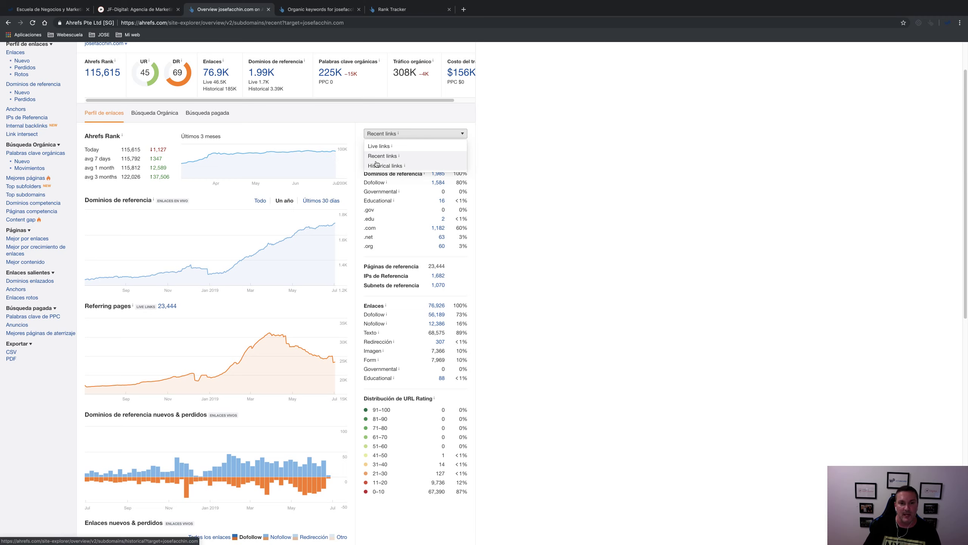
pyautogui.click(525, 178)
pyautogui.moveTo(426, 174)
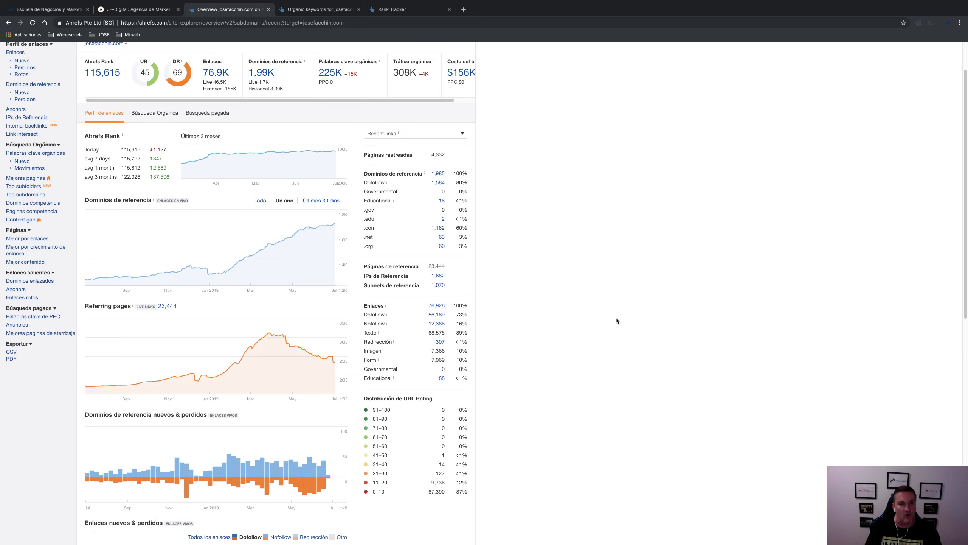
# Step: Open the overview's Dofollow backlinks in a new browser tab and show that report
pyautogui.scroll(2, 565, 277)
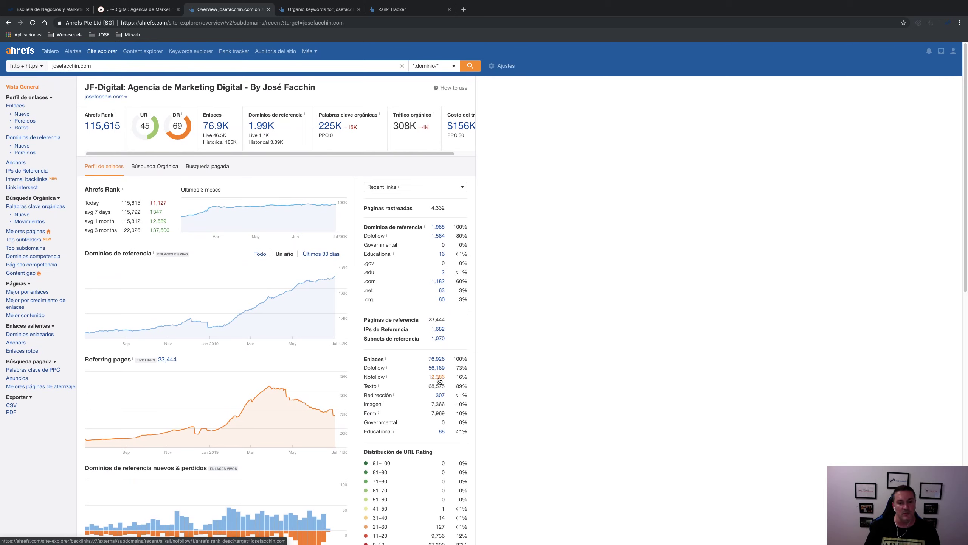
pyautogui.rightClick(442, 369)
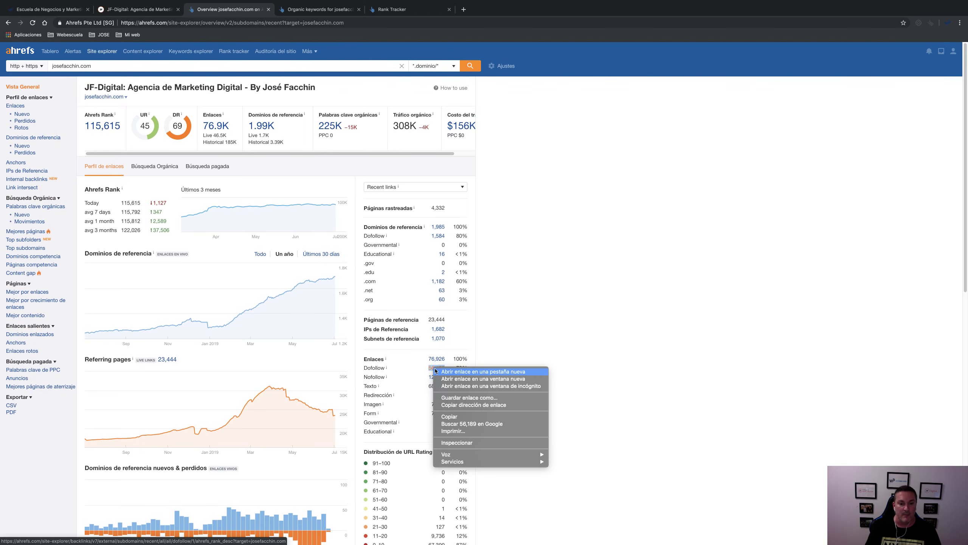
pyautogui.click(467, 371)
pyautogui.click(298, 15)
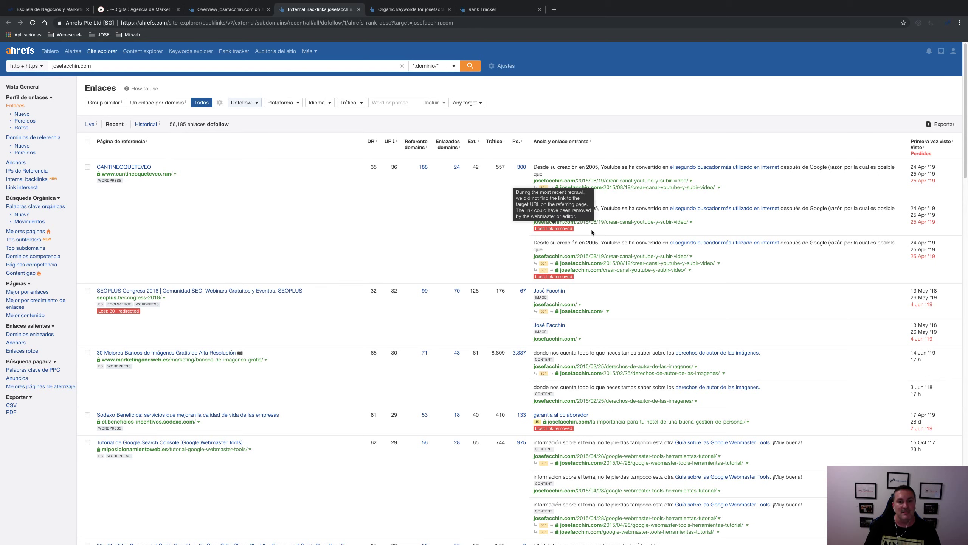
# Step: Return to the josefacchin.com overview and switch its link data to Live links
pyautogui.click(229, 9)
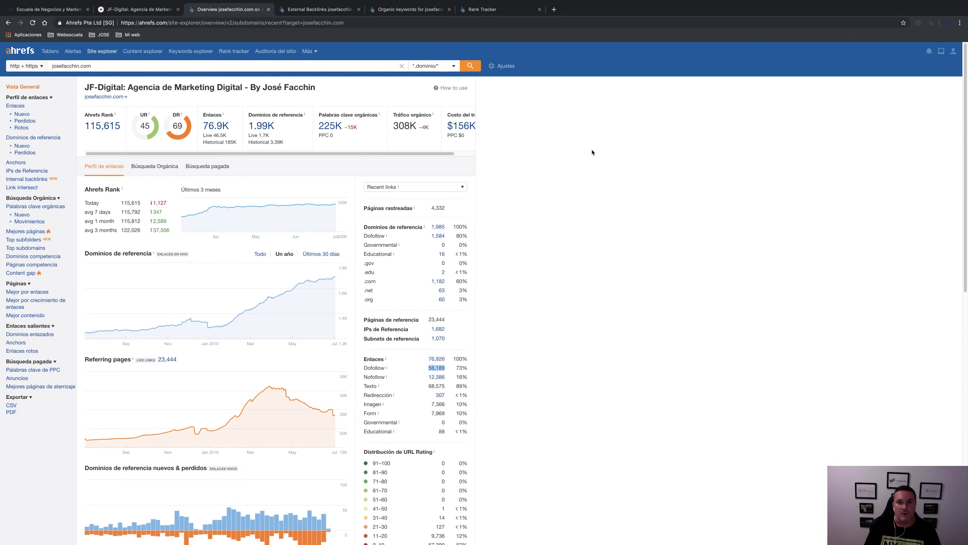
pyautogui.click(410, 191)
pyautogui.click(381, 199)
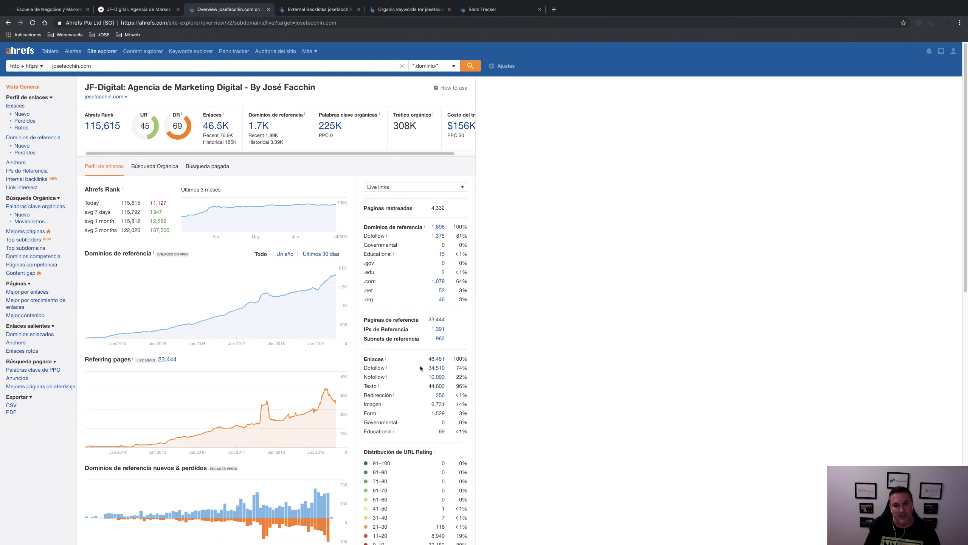
# Step: Go back to the backlinks report, clear the Dofollow filter with Todos, and filter the link type by Redirect
pyautogui.click(324, 11)
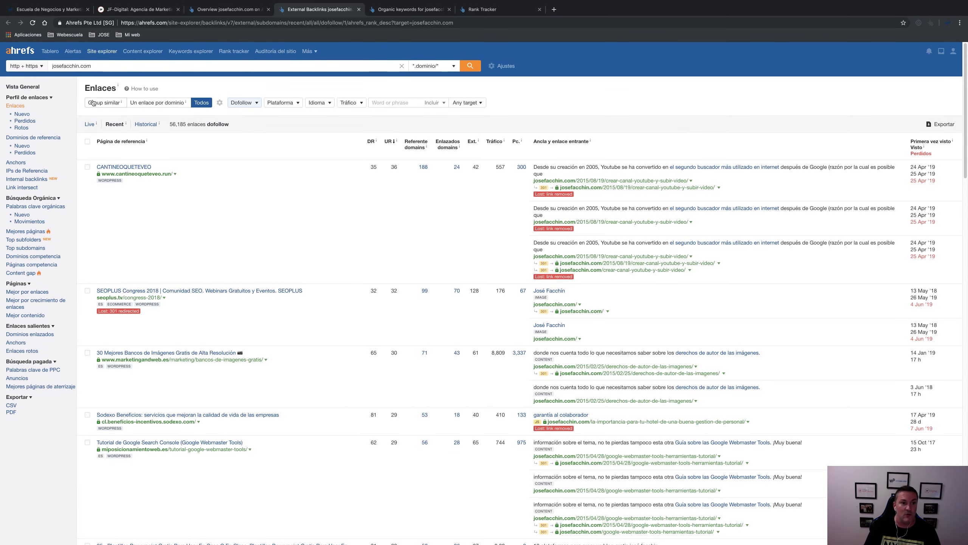
pyautogui.click(259, 105)
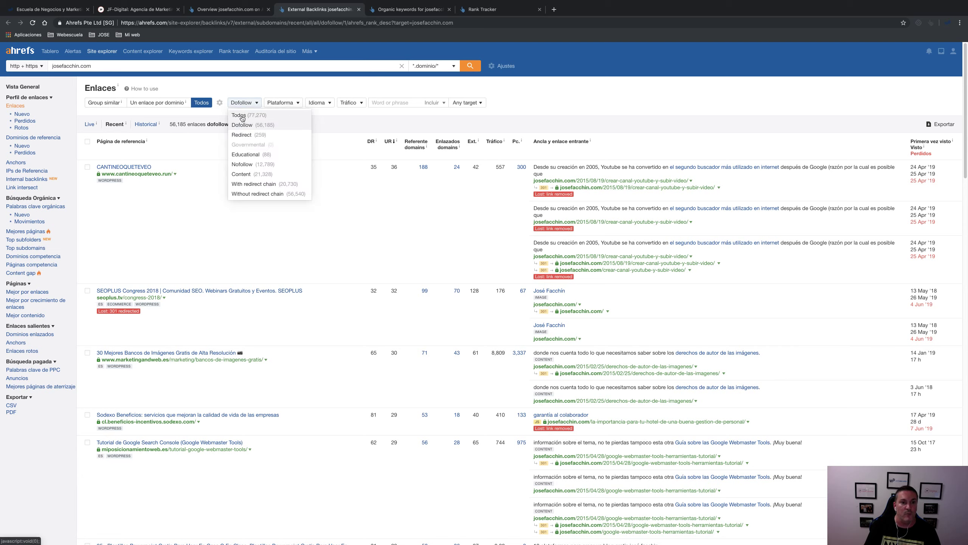
pyautogui.click(247, 111)
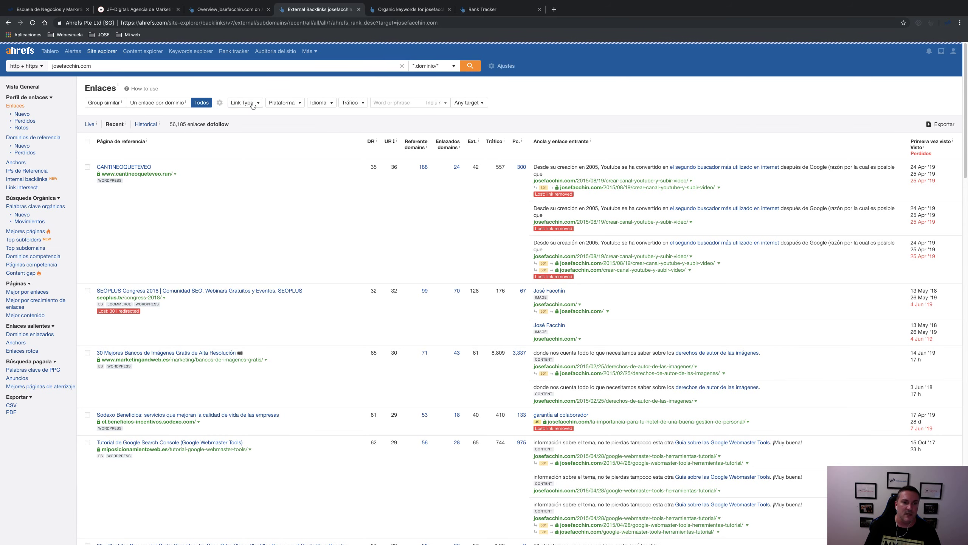
pyautogui.click(253, 105)
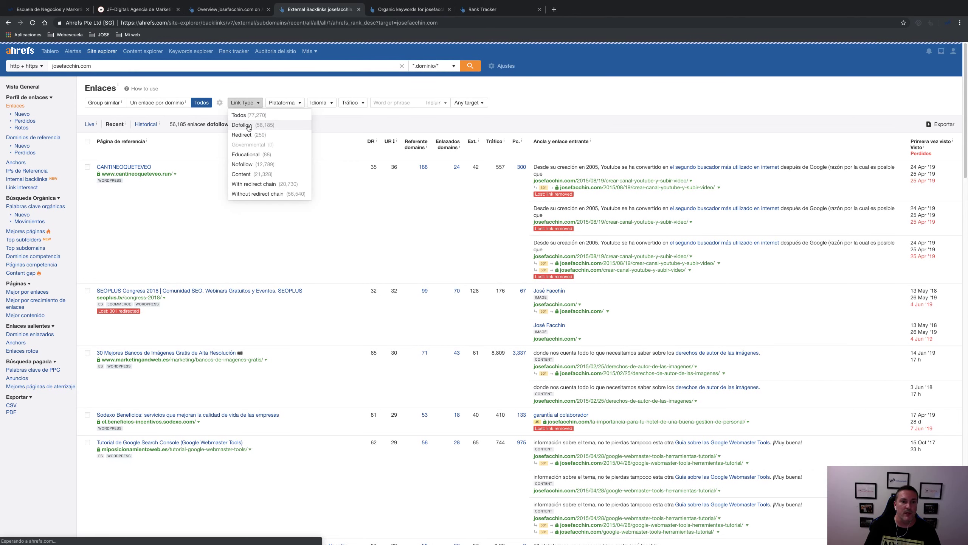
pyautogui.click(247, 127)
pyautogui.click(251, 104)
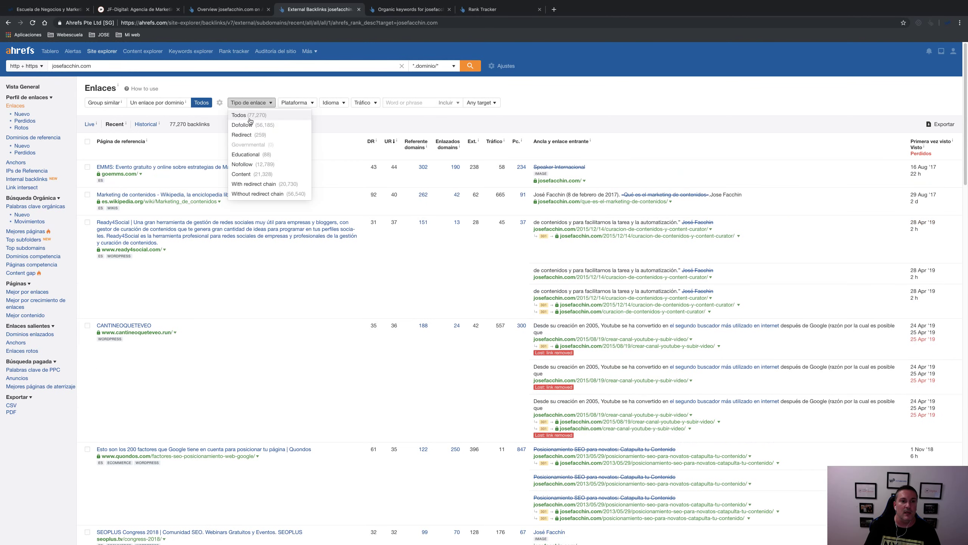
pyautogui.click(244, 135)
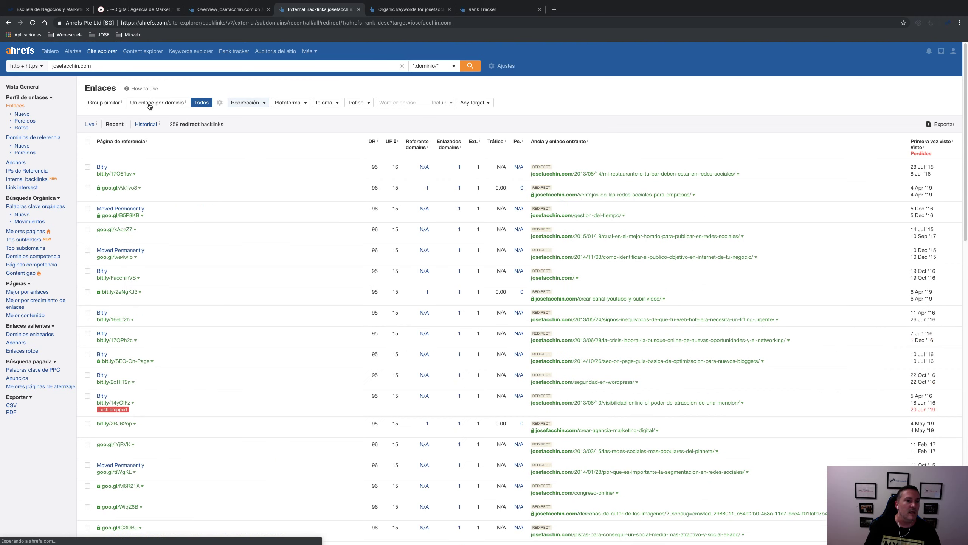
# Step: Limit the redirect backlinks to one link per domain and check the platform and language filter options
pyautogui.click(150, 105)
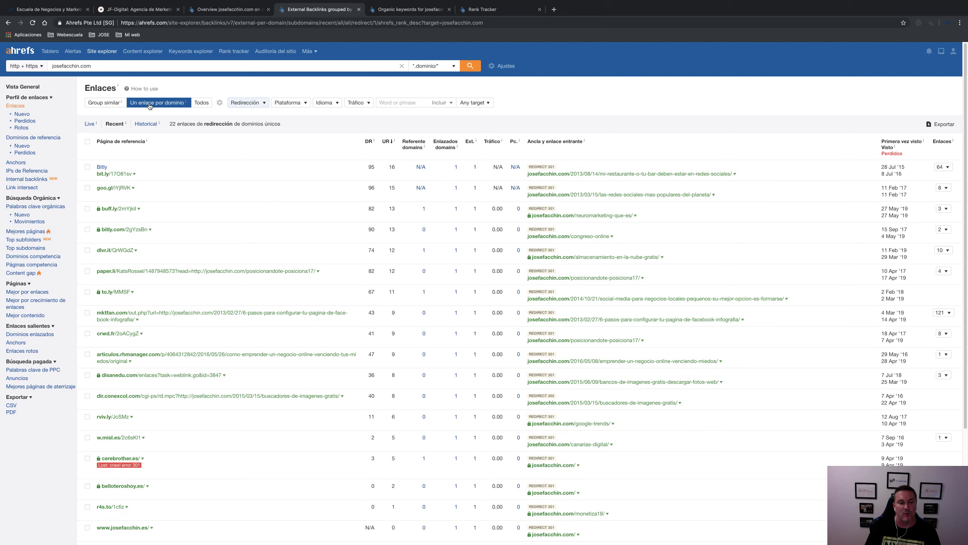
pyautogui.click(296, 108)
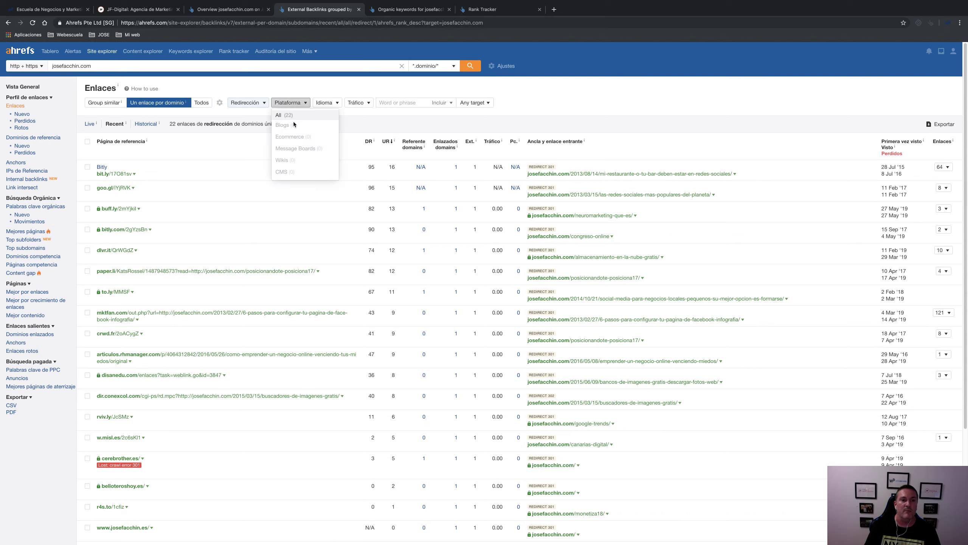
pyautogui.click(323, 103)
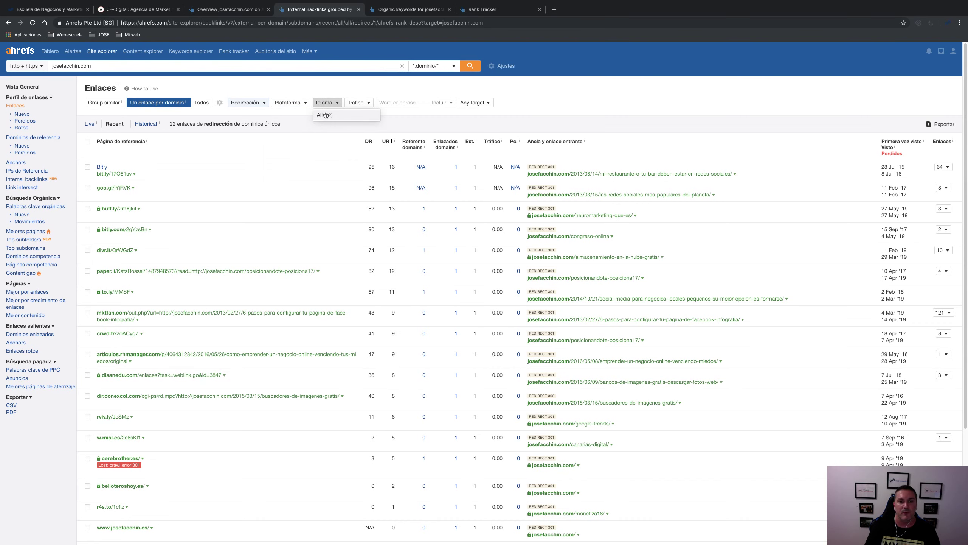
pyautogui.click(573, 103)
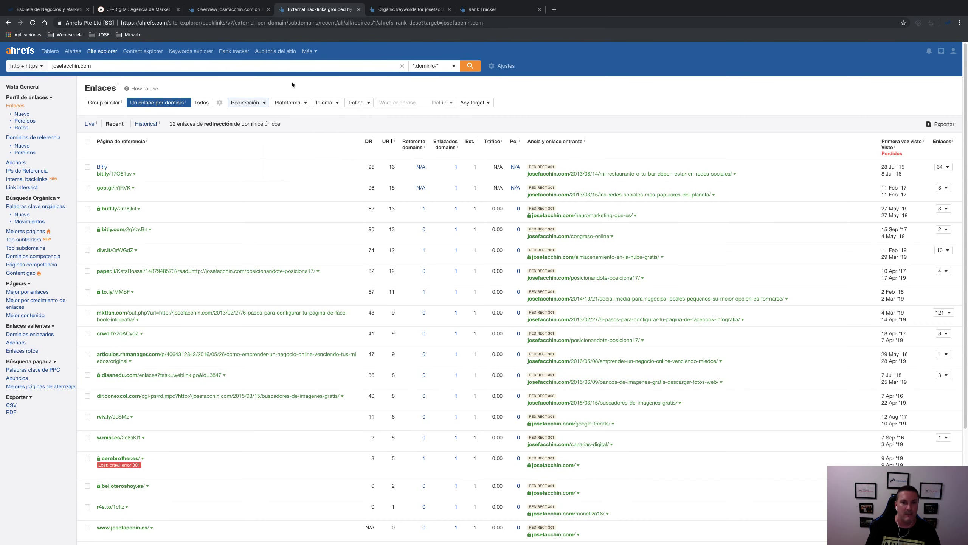
# Step: Return to the josefacchin.com overview and examine the live link types and URL Rating distribution
pyautogui.click(228, 9)
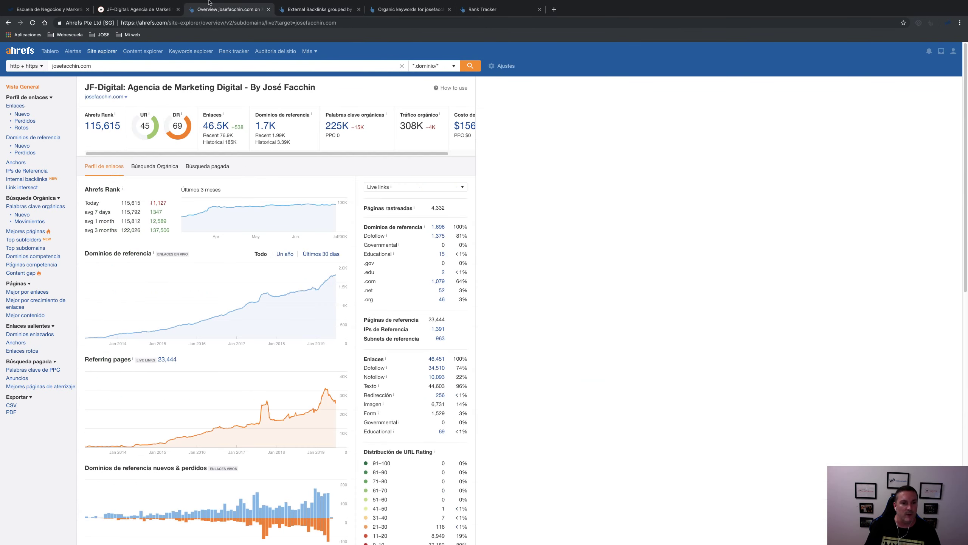
pyautogui.scroll(-4, 388, 280)
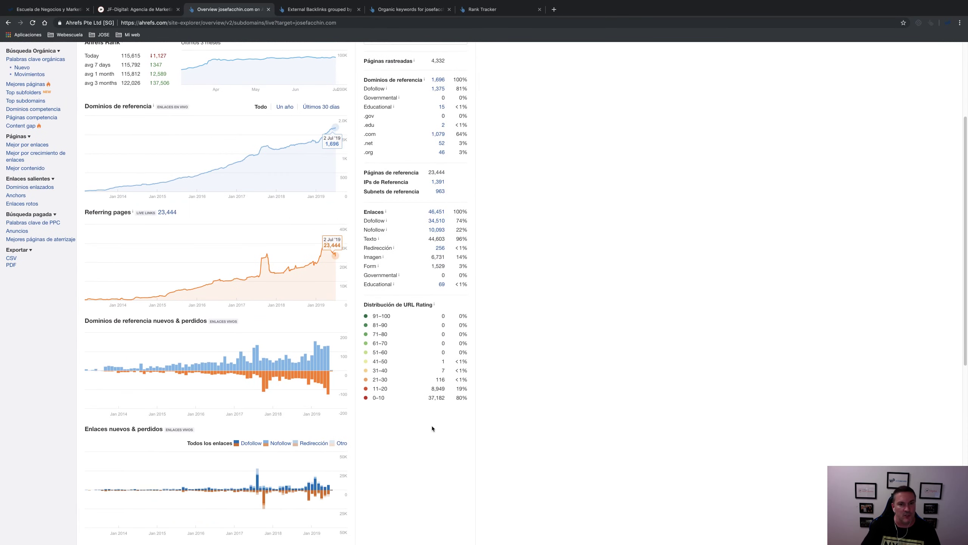
pyautogui.scroll(3, 431, 425)
# Step: Open the overview's organic search section and examine the traffic and keyword charts, countries, top competitors and organic positions
pyautogui.click(152, 124)
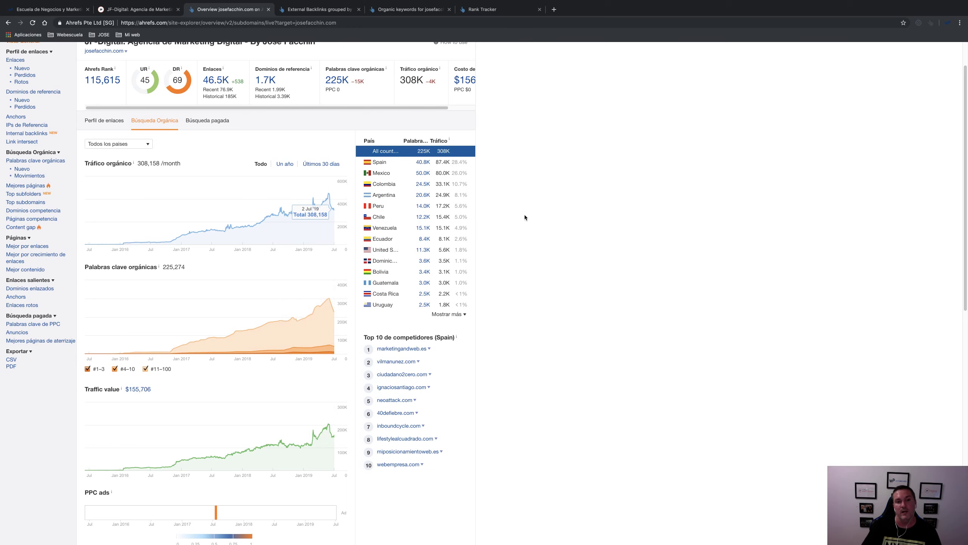
pyautogui.scroll(-1, 523, 216)
pyautogui.scroll(-2, 522, 217)
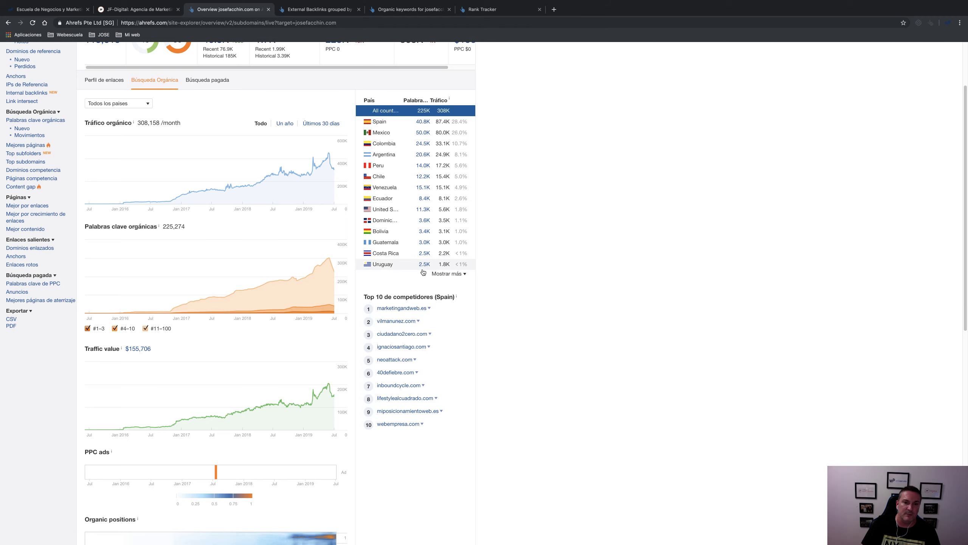
pyautogui.scroll(1, 422, 273)
pyautogui.scroll(3, 423, 273)
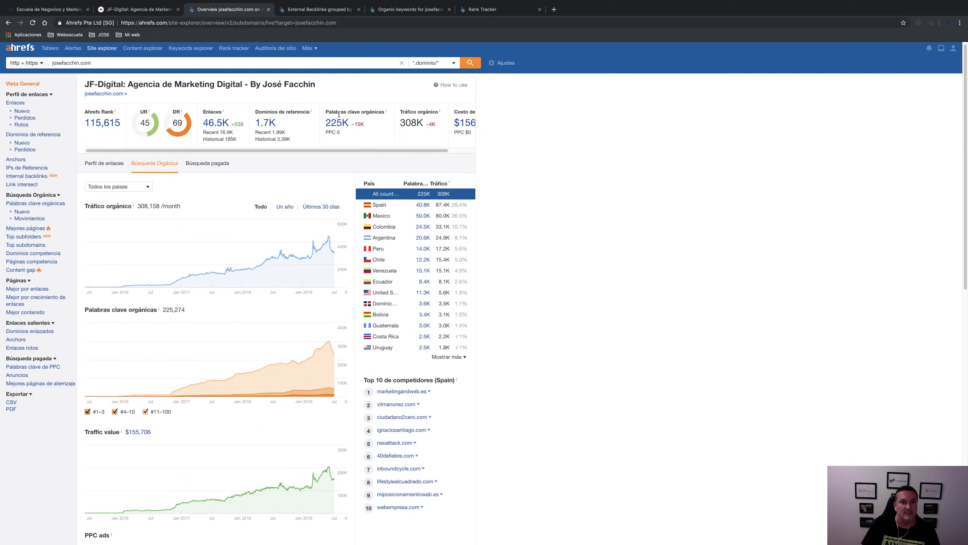
pyautogui.scroll(-5, 432, 236)
pyautogui.scroll(-1, 431, 233)
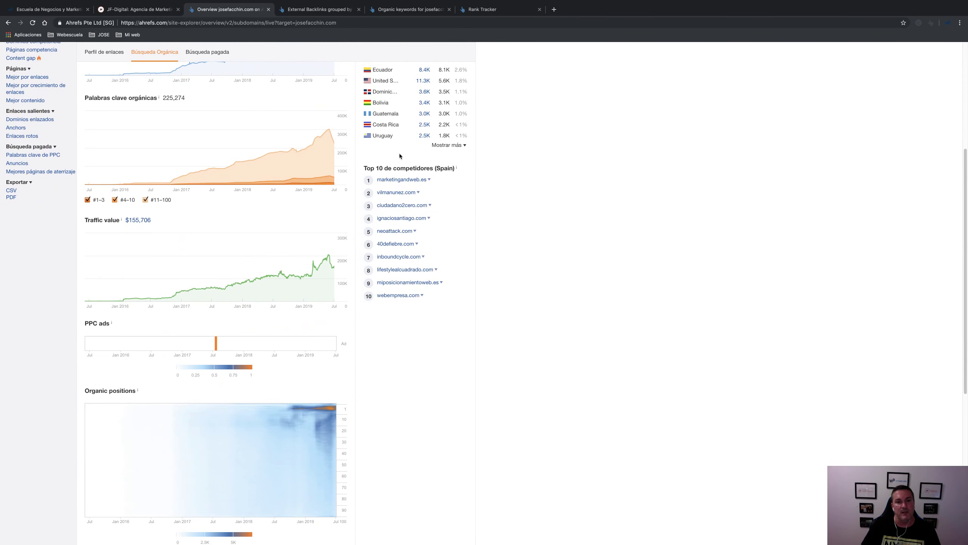
pyautogui.scroll(5, 492, 201)
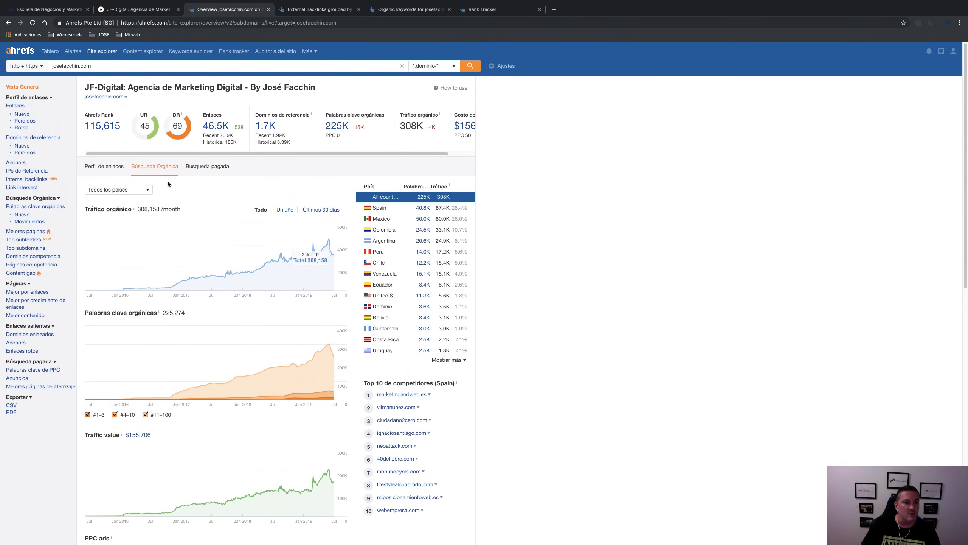
# Step: Filter the organic search charts by España and check the country selector again
pyautogui.click(132, 190)
pyautogui.click(98, 212)
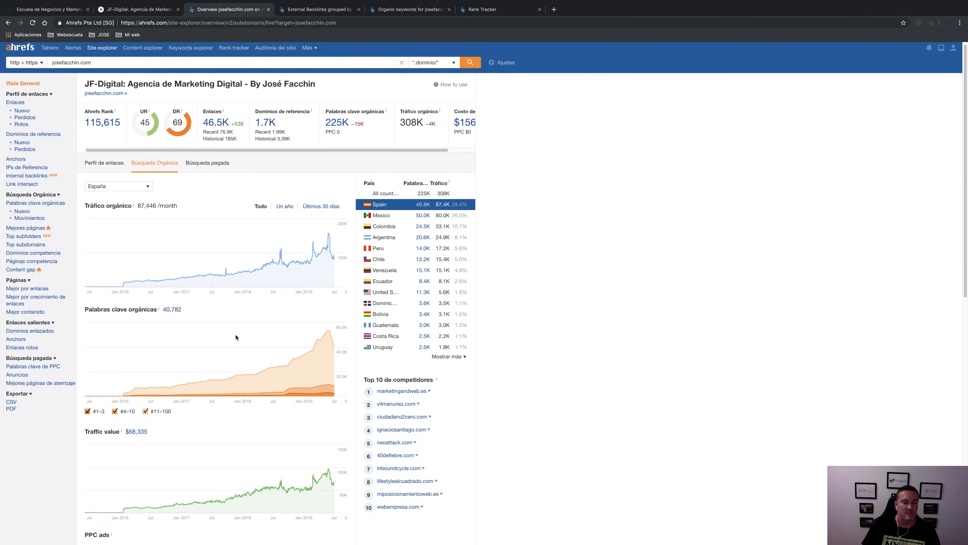
pyautogui.scroll(1, 248, 316)
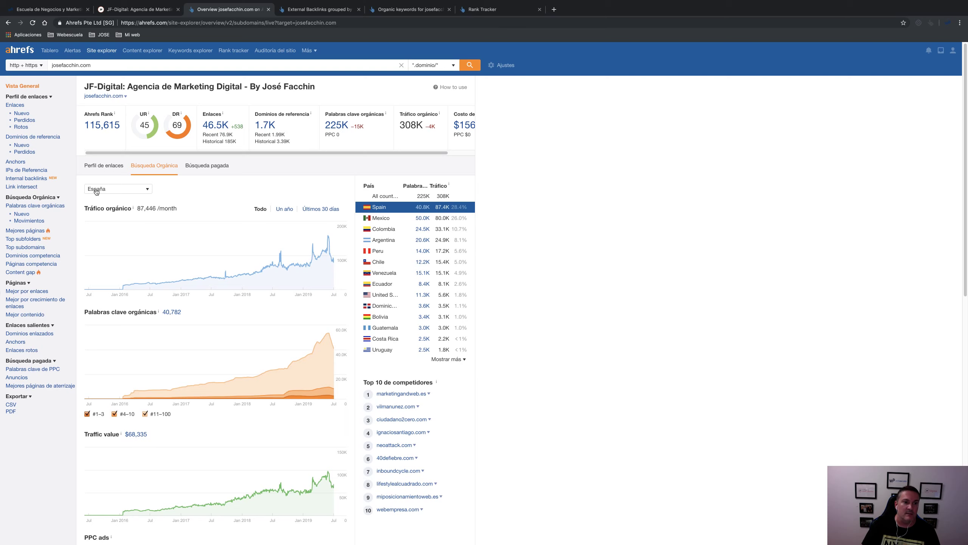
pyautogui.click(110, 190)
pyautogui.click(233, 165)
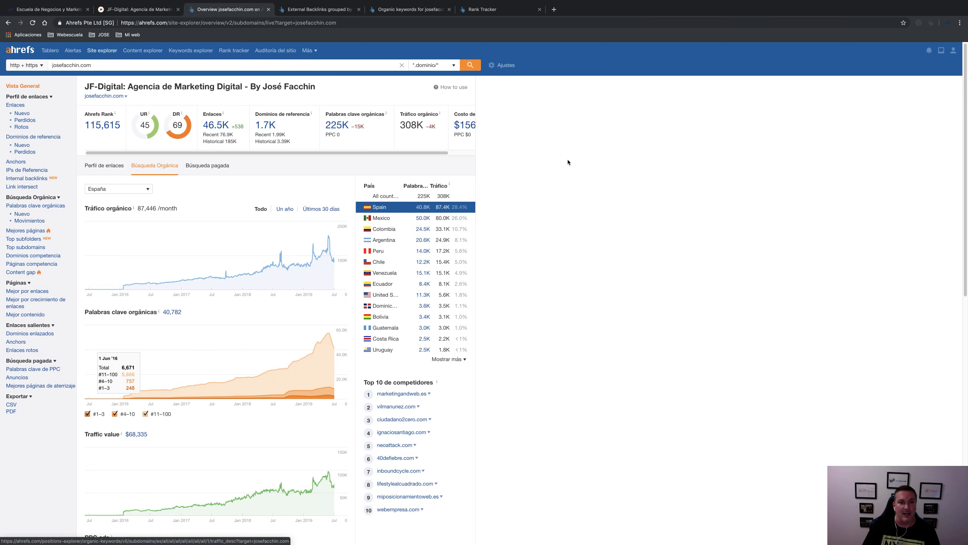
# Step: Expand the organic search country list, examine keywords and traffic for the additional countries, and return to the Spain charts
pyautogui.scroll(-1, 570, 168)
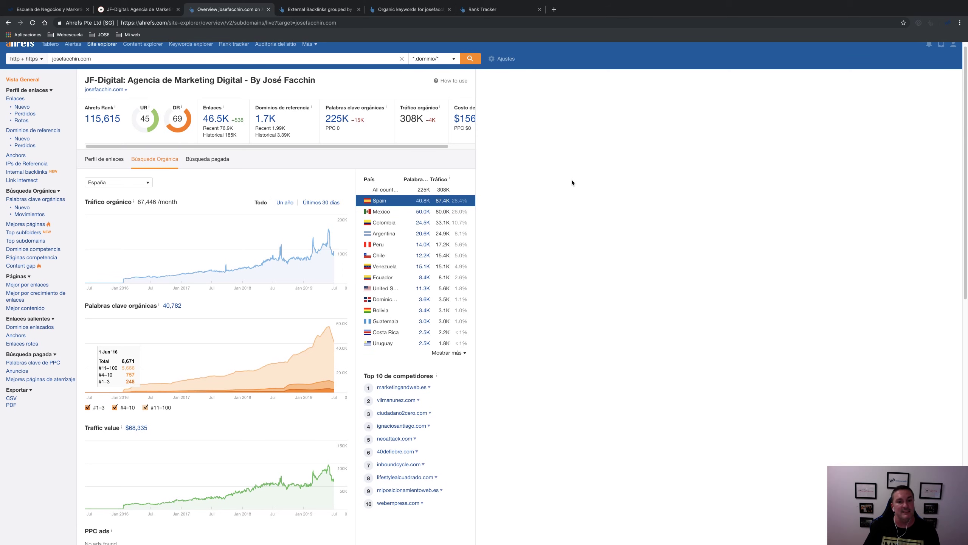
pyautogui.scroll(1, 572, 179)
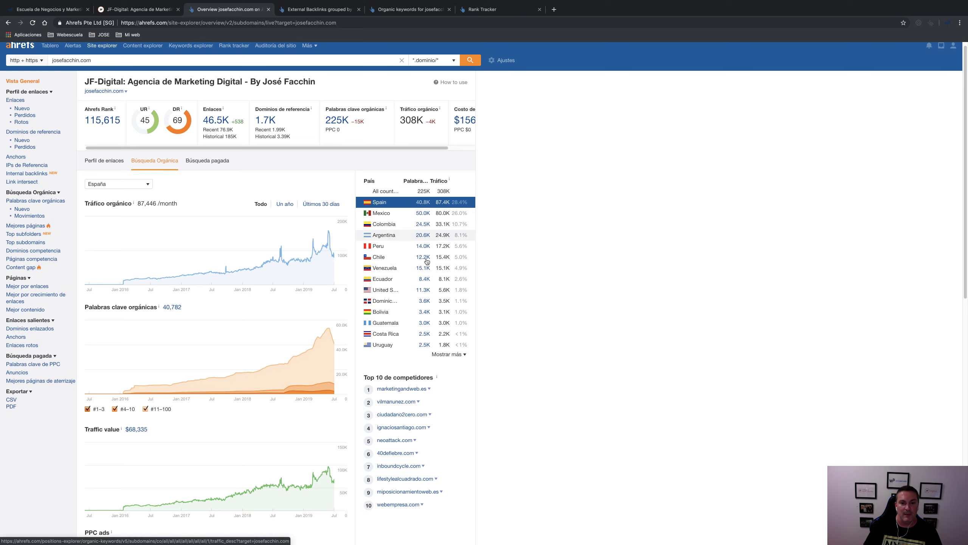
pyautogui.scroll(-1, 439, 358)
pyautogui.click(439, 351)
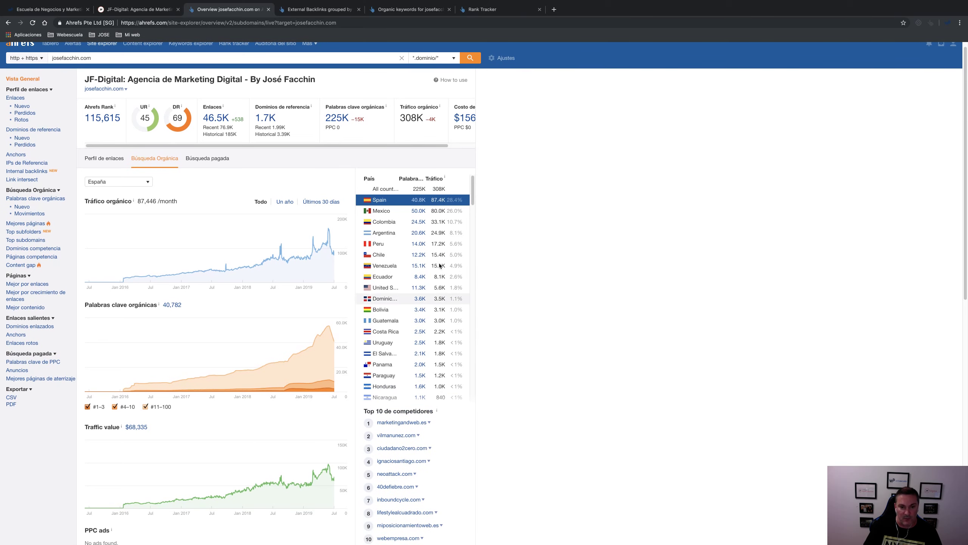
pyautogui.scroll(-4, 434, 282)
pyautogui.scroll(2, 434, 277)
pyautogui.scroll(-10, 433, 256)
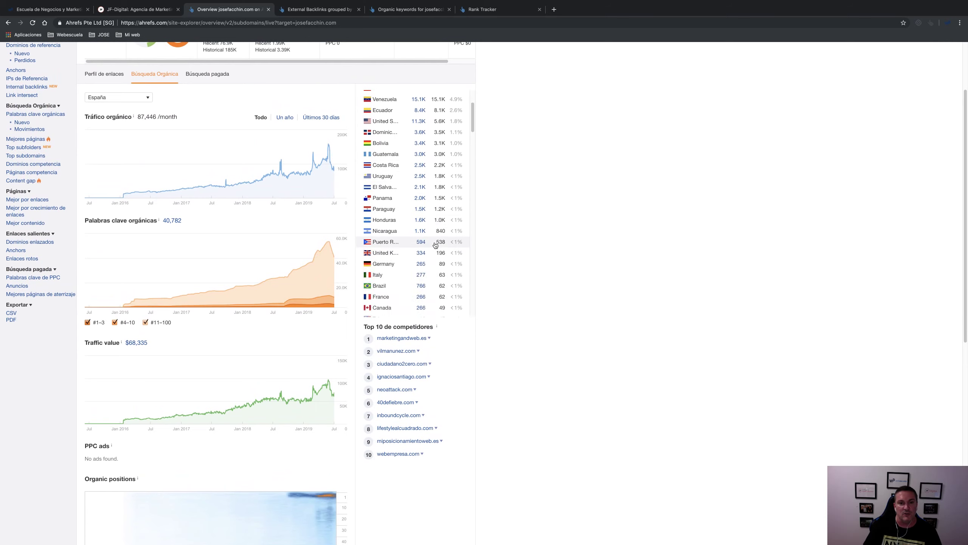
pyautogui.scroll(12, 435, 245)
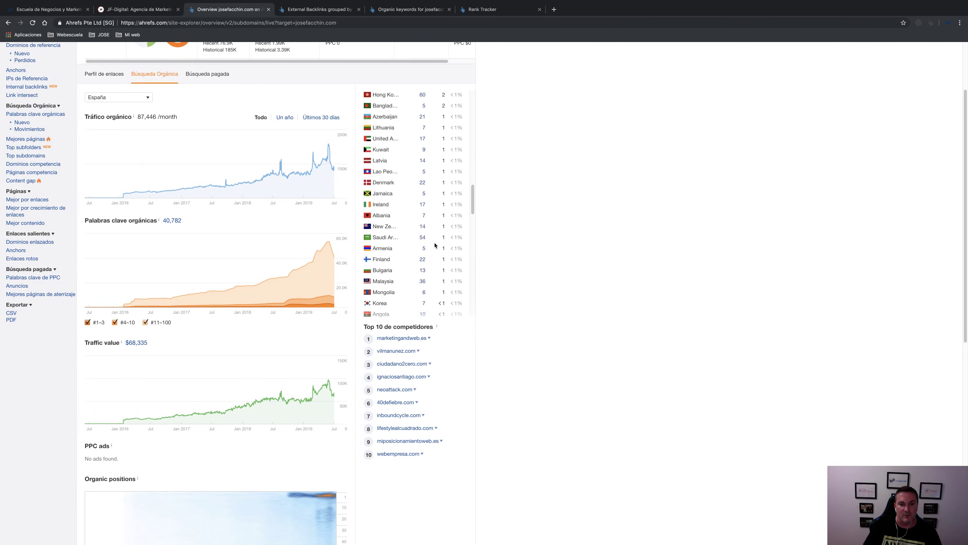
pyautogui.scroll(3, 434, 246)
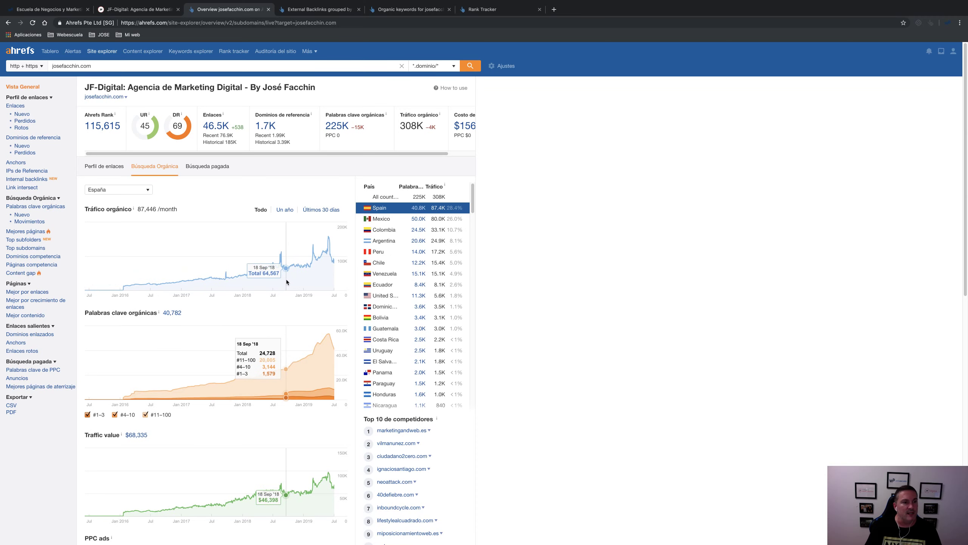
# Step: Open the organic keywords report from the summary metrics and return to the josefacchin.com general overview
pyautogui.click(338, 127)
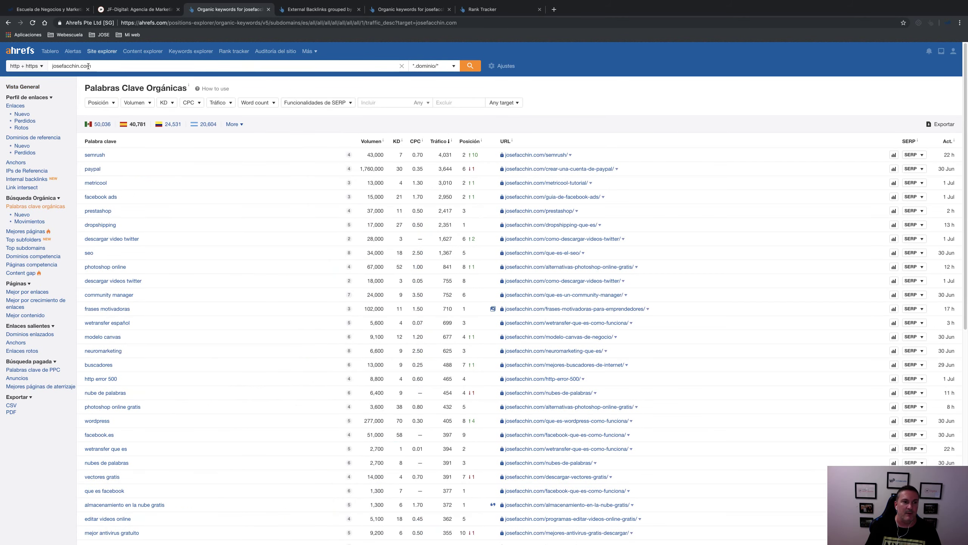
pyautogui.click(23, 87)
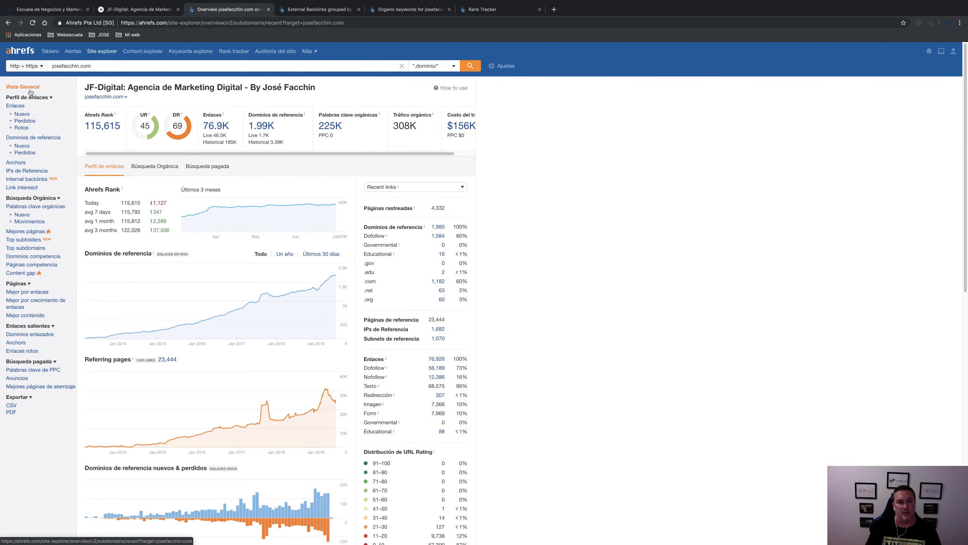
# Step: Check the backlinks report from the josefacchin.com overview metrics and open the referring domains report
pyautogui.click(223, 129)
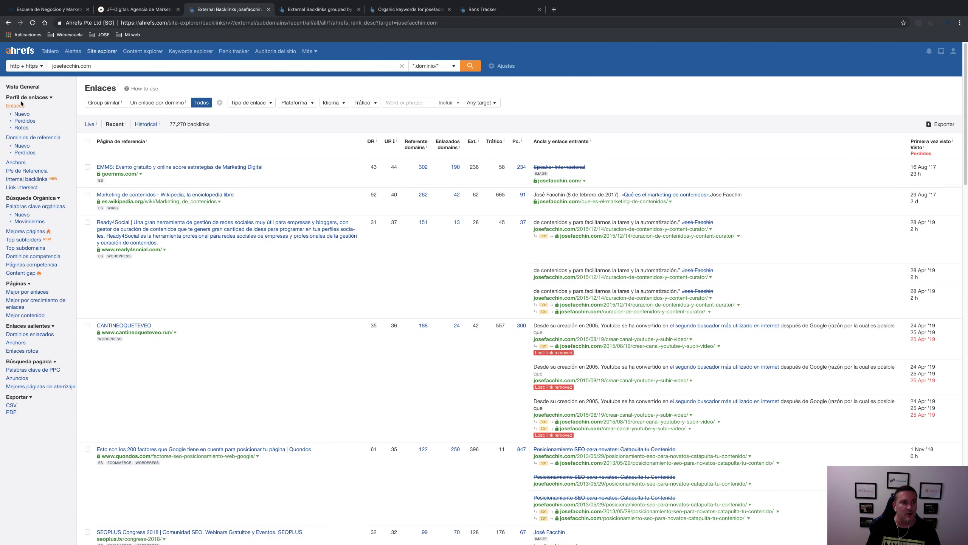
pyautogui.click(12, 88)
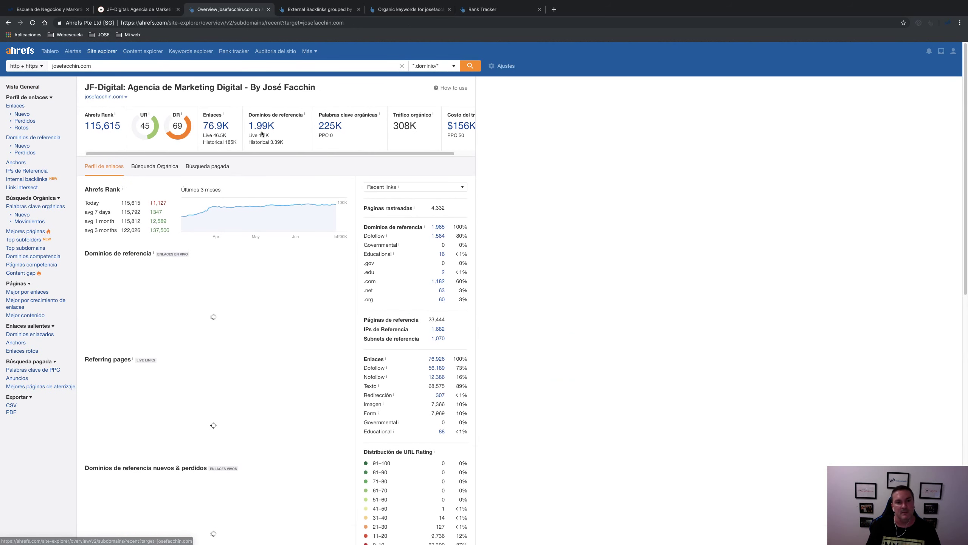
pyautogui.click(260, 128)
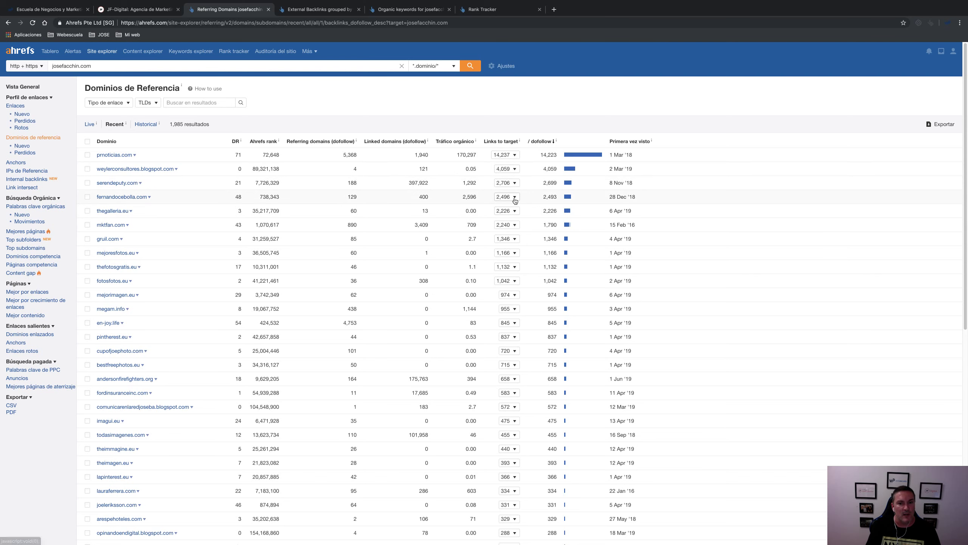
# Step: Expand the links from mejorimagen.eu in the referring domains list and check the link type filter options
pyautogui.click(510, 294)
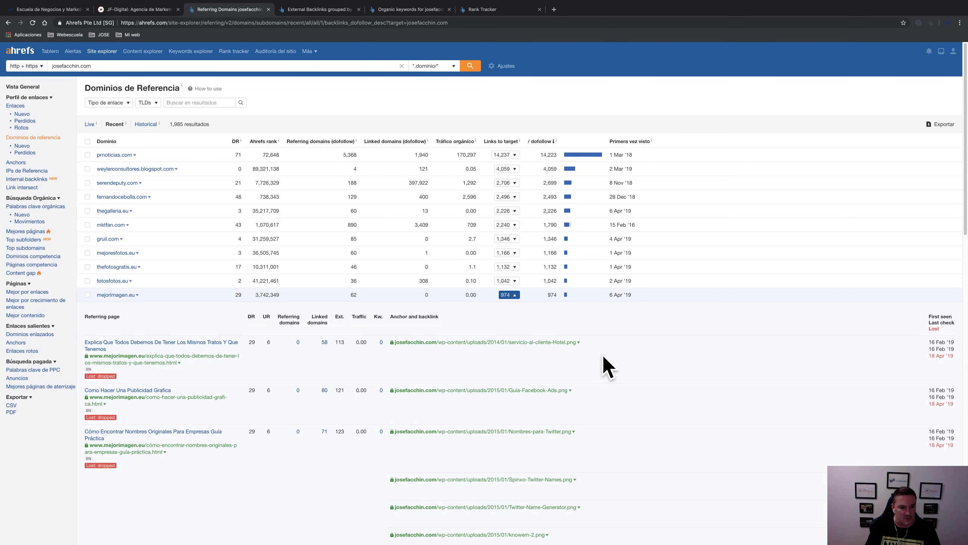
pyautogui.scroll(-5, 584, 445)
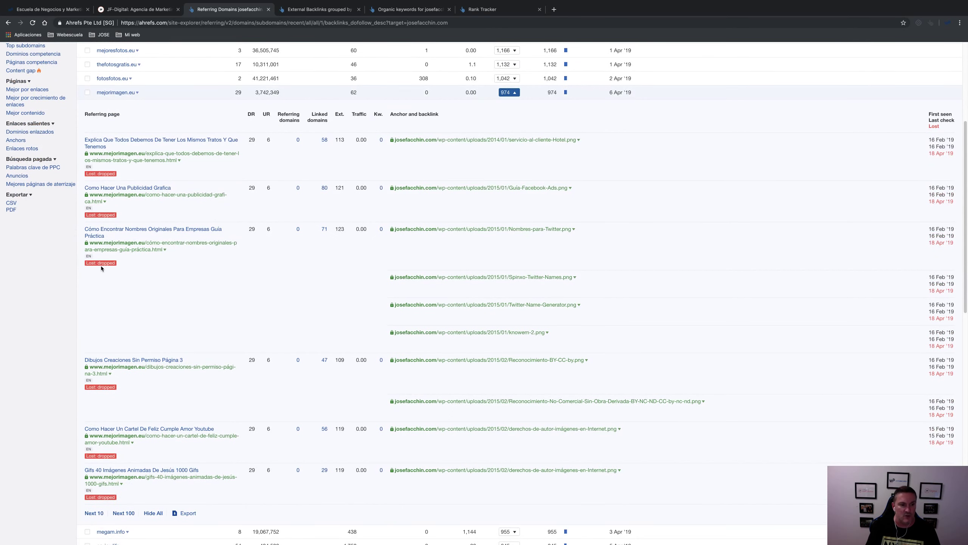
pyautogui.scroll(5, 135, 498)
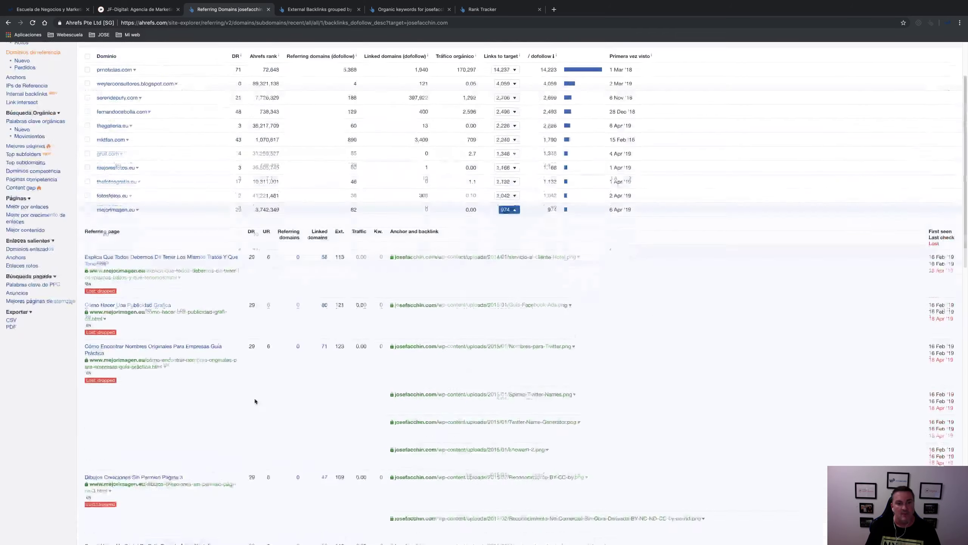
pyautogui.click(113, 102)
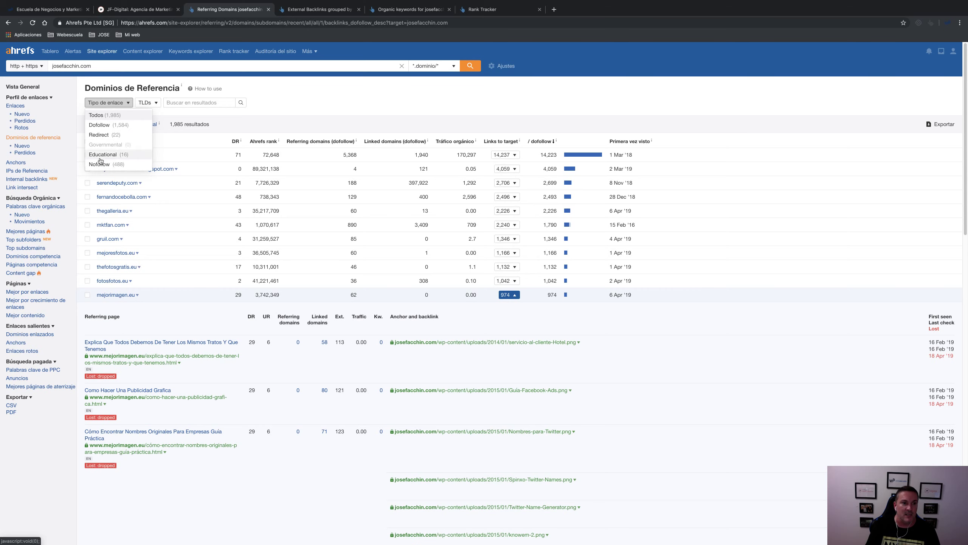
pyautogui.click(248, 96)
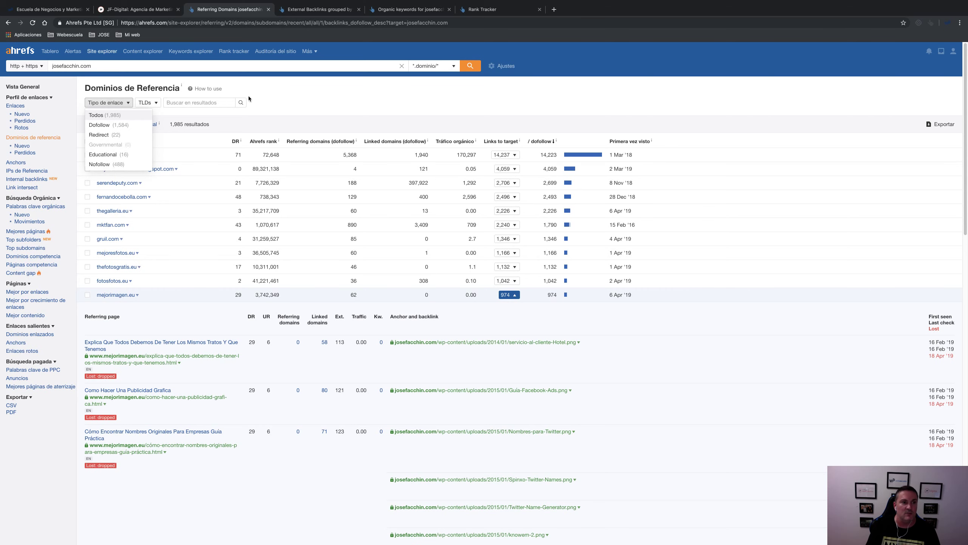
# Step: Open the new backlinks report for josefacchin.com and check the available time periods
pyautogui.click(23, 114)
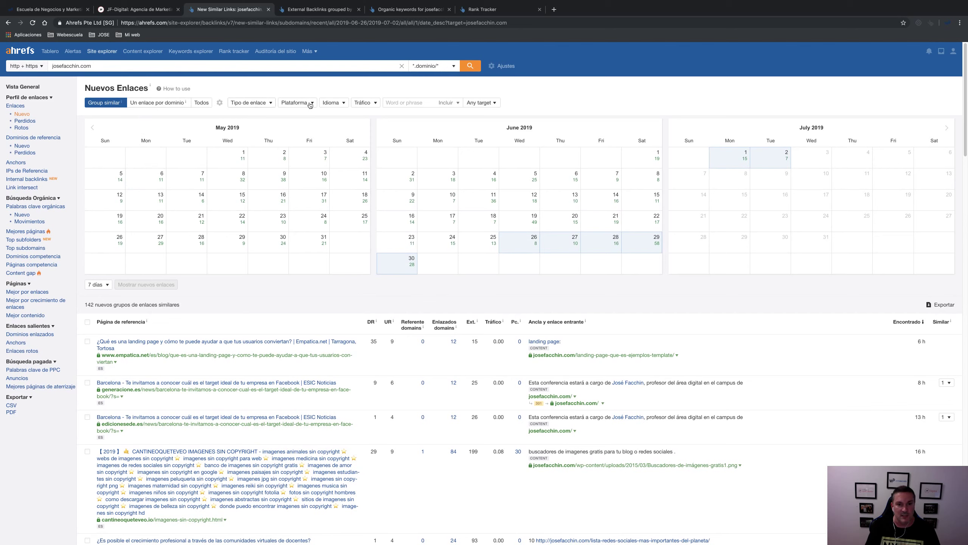
pyautogui.click(100, 286)
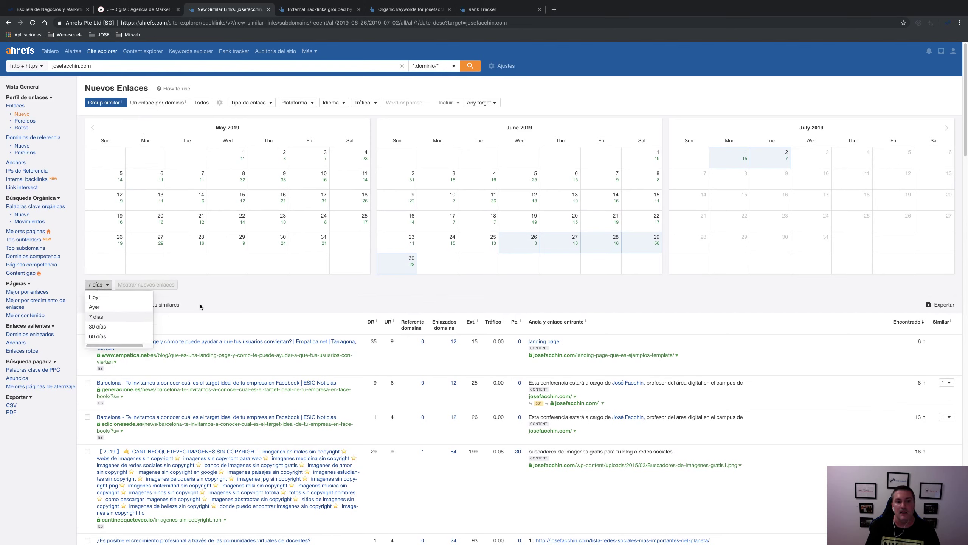
pyautogui.click(243, 284)
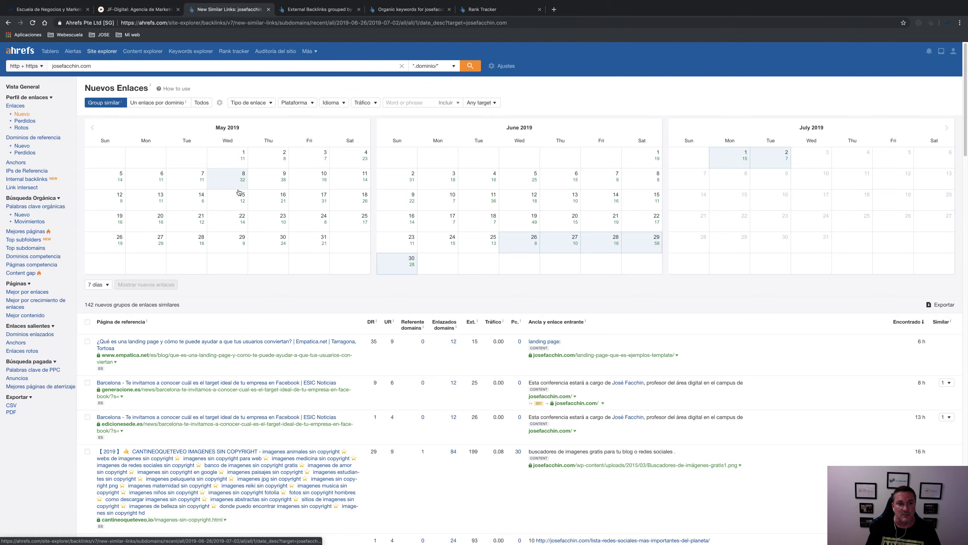
# Step: Select 2 May 2019 in the new backlinks calendar, look through the referring pages, and open the lost backlinks report
pyautogui.scroll(-10, 238, 190)
pyautogui.scroll(10, 224, 384)
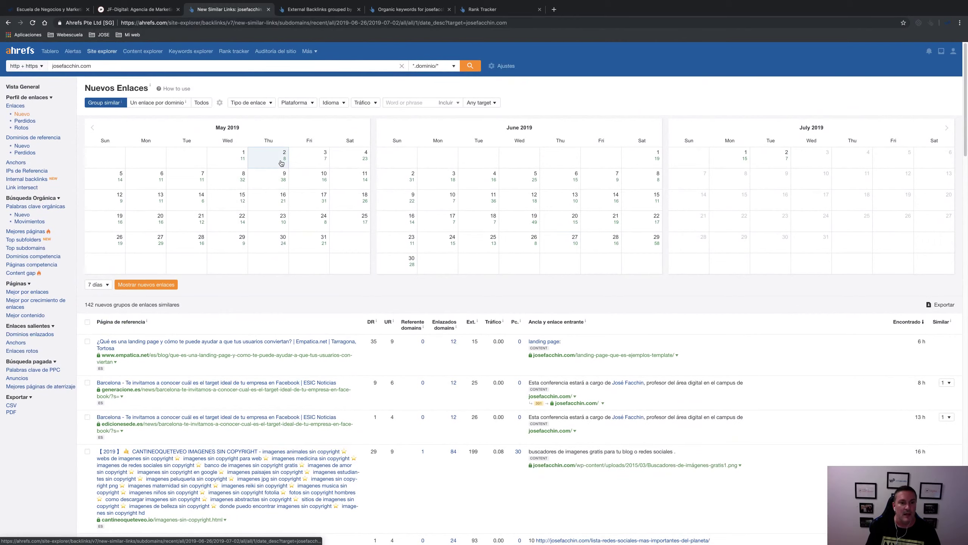
pyautogui.click(281, 163)
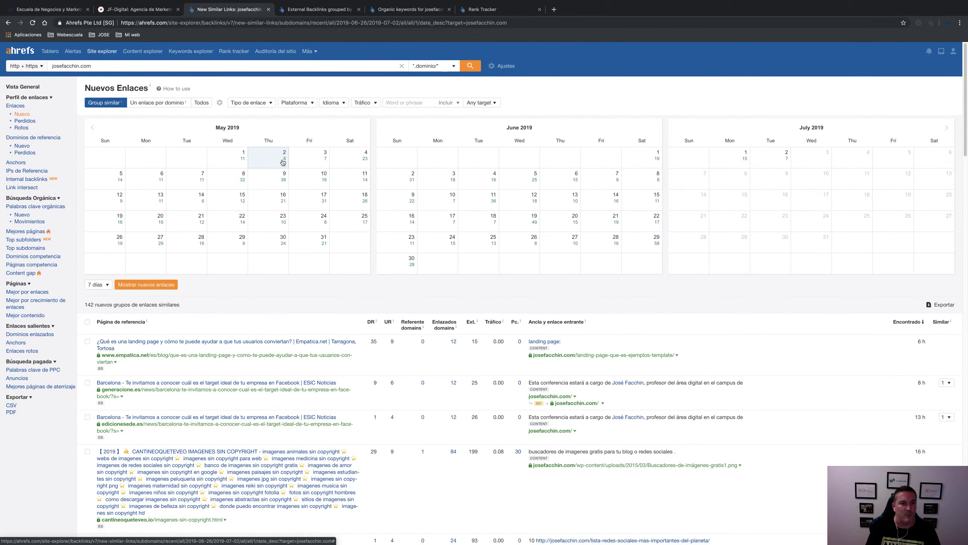
pyautogui.scroll(-10, 180, 406)
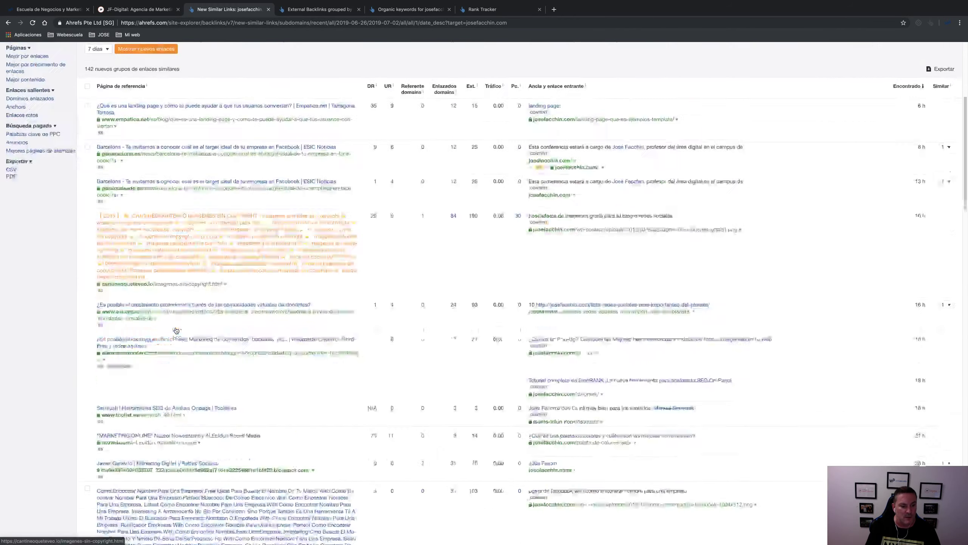
pyautogui.scroll(10, 142, 192)
pyautogui.click(27, 121)
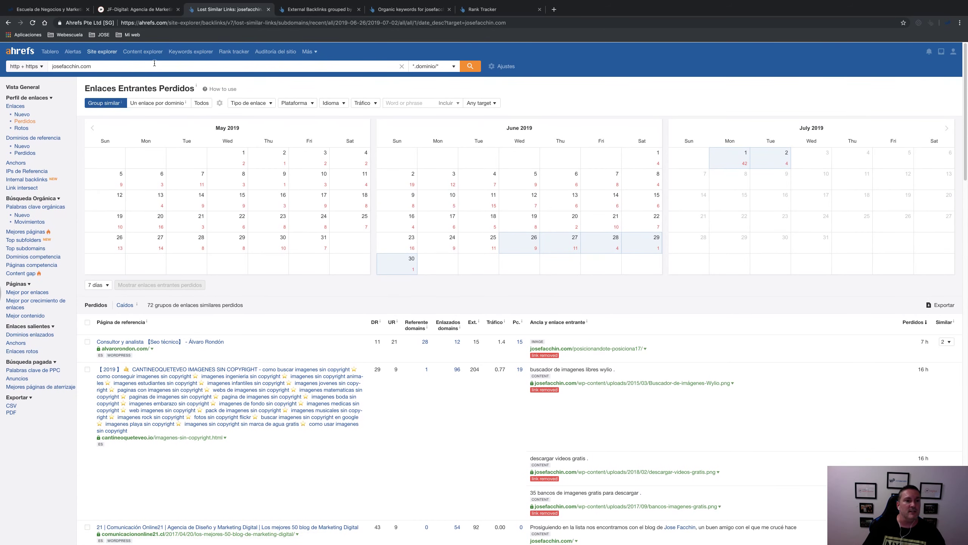
# Step: Visit Content Explorer briefly and open Keywords Explorer
pyautogui.click(146, 53)
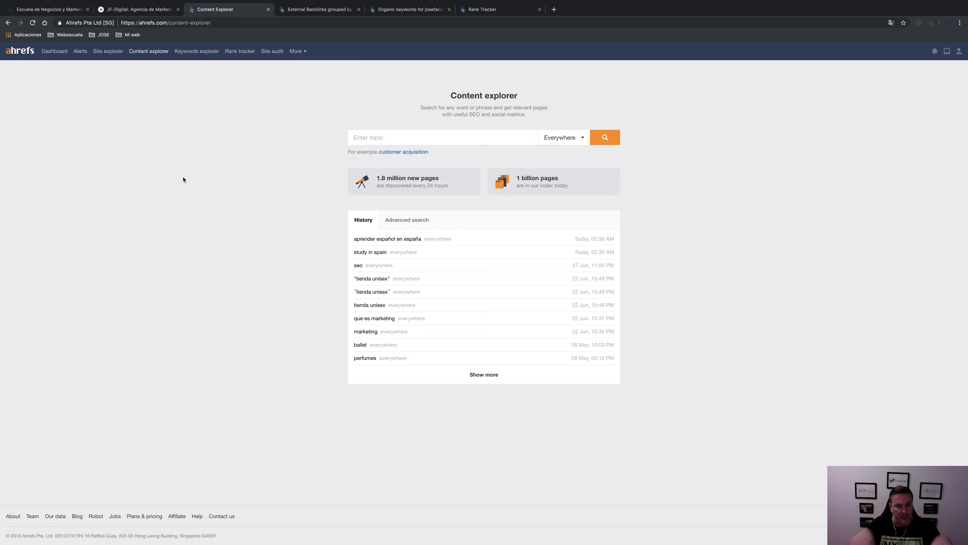
pyautogui.click(197, 56)
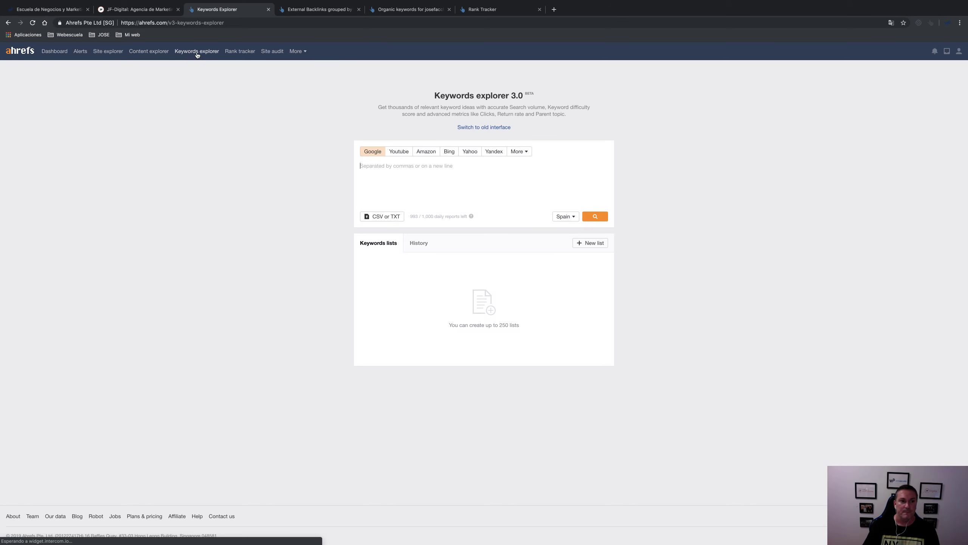
# Step: Open the keyword overview for "facebook ads" from the organic keywords report, and close the browser tab with the external backlinks
pyautogui.click(338, 11)
pyautogui.click(408, 11)
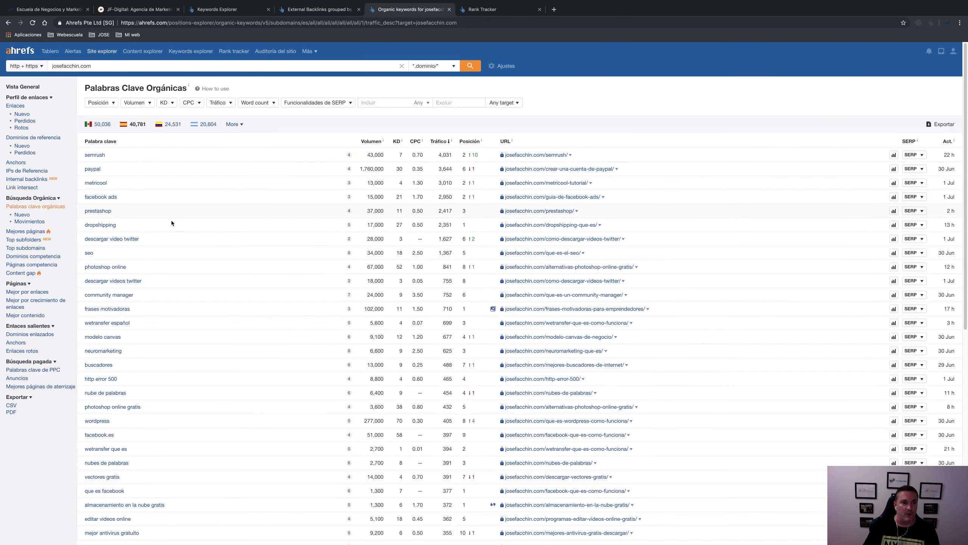
pyautogui.click(101, 197)
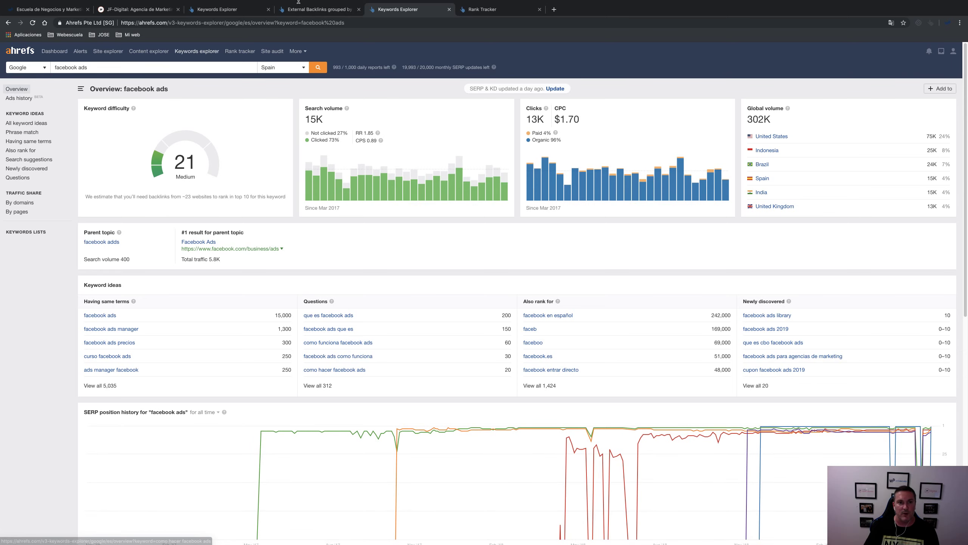
pyautogui.click(215, 10)
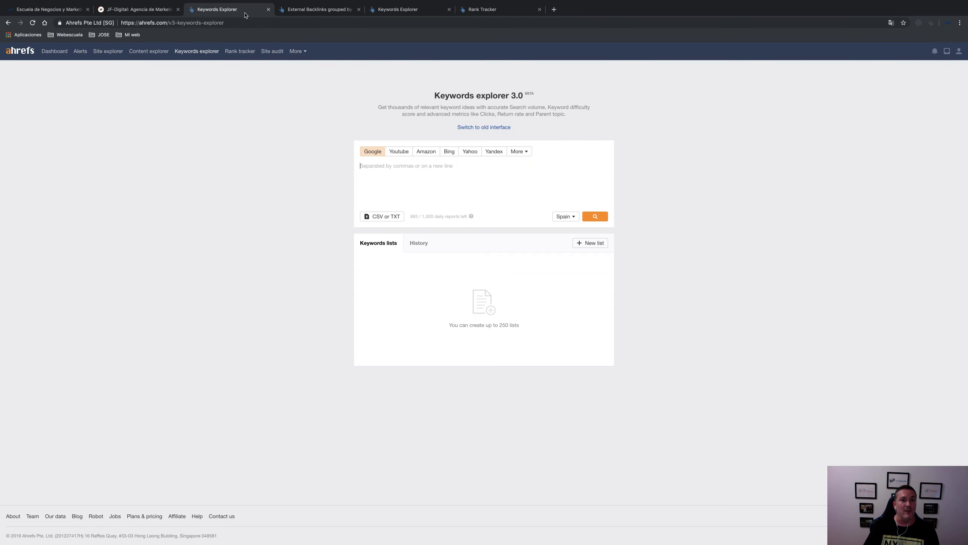
pyautogui.click(358, 9)
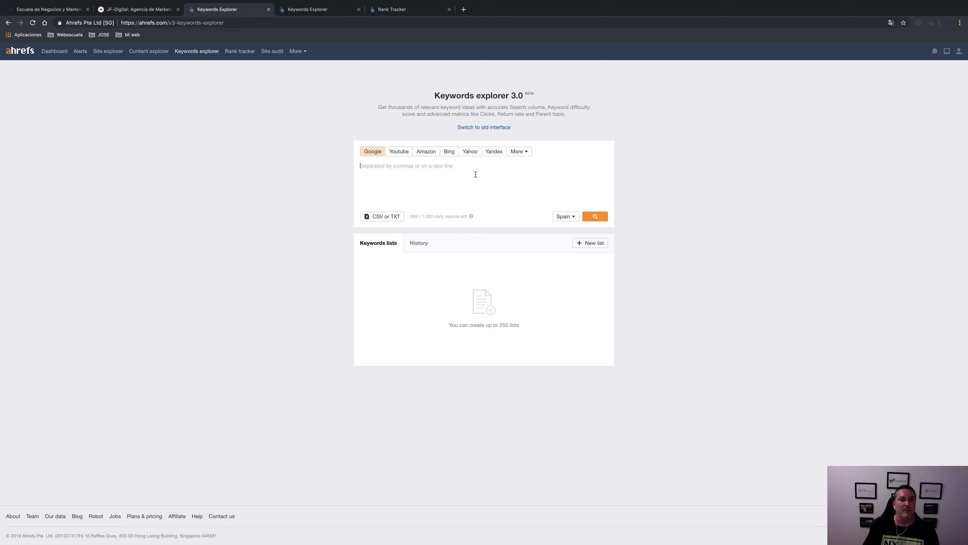
# Step: Show the dashboard with its domain search field and return to Keywords Explorer
pyautogui.click(53, 55)
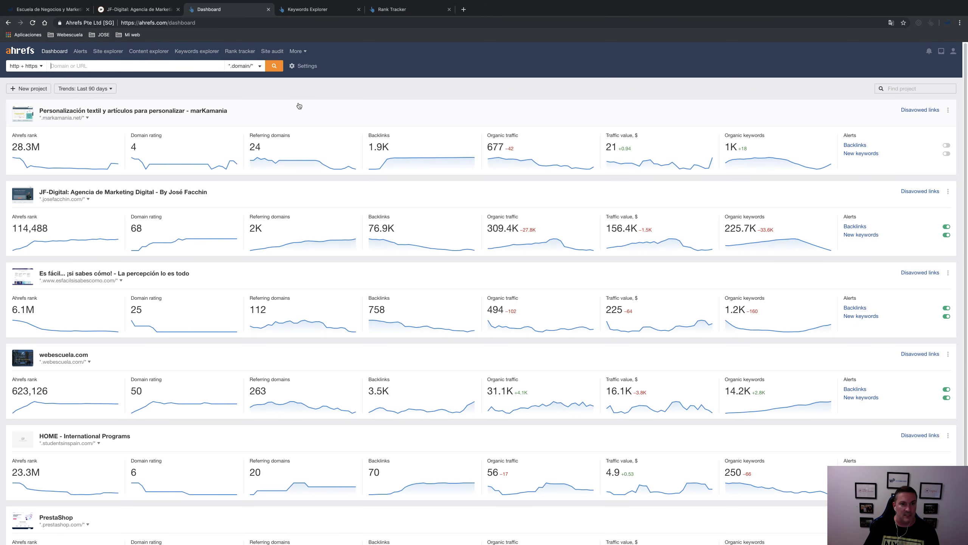
pyautogui.click(57, 68)
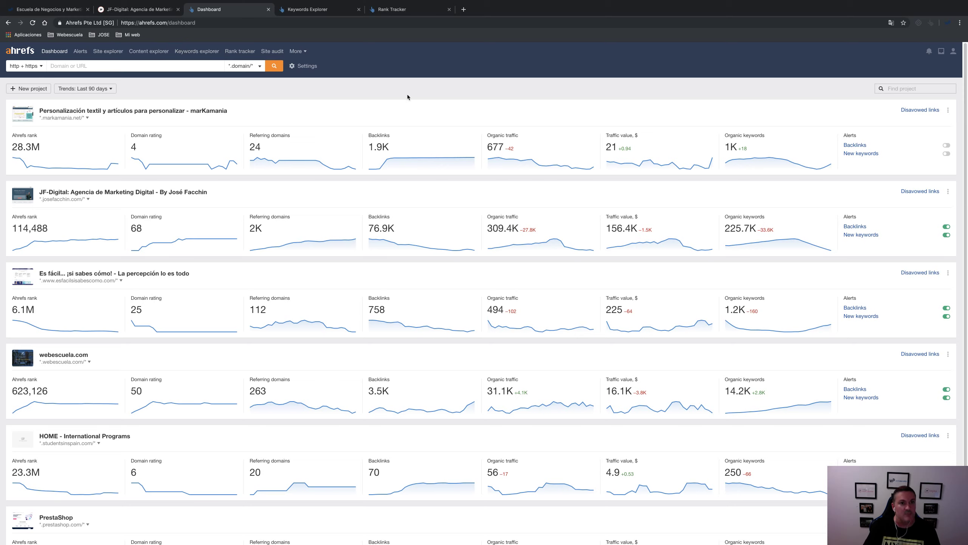
pyautogui.click(205, 54)
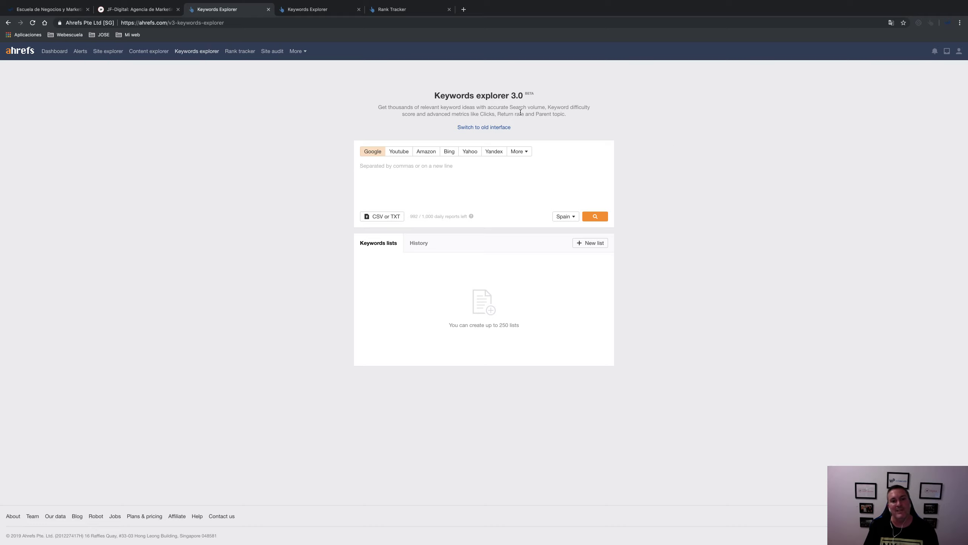
# Step: Check the additional search engines in Keywords Explorer and analyze the keyword "seo" for Google in Spain
pyautogui.click(520, 152)
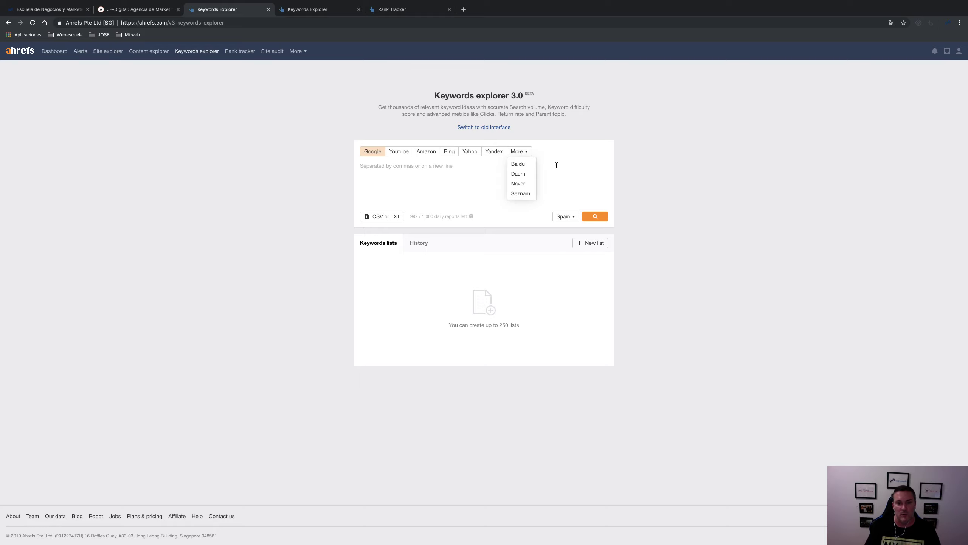
pyautogui.click(569, 170)
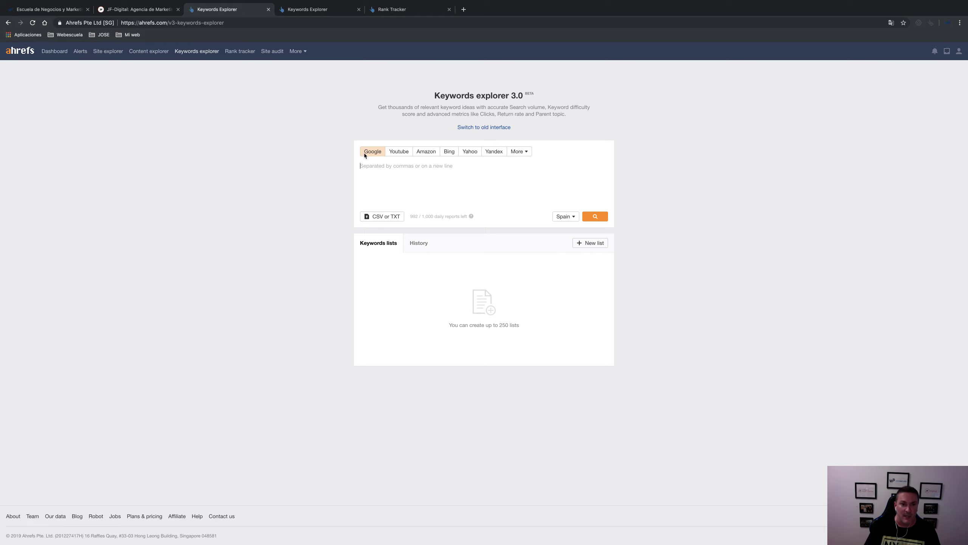
pyautogui.write('seo')
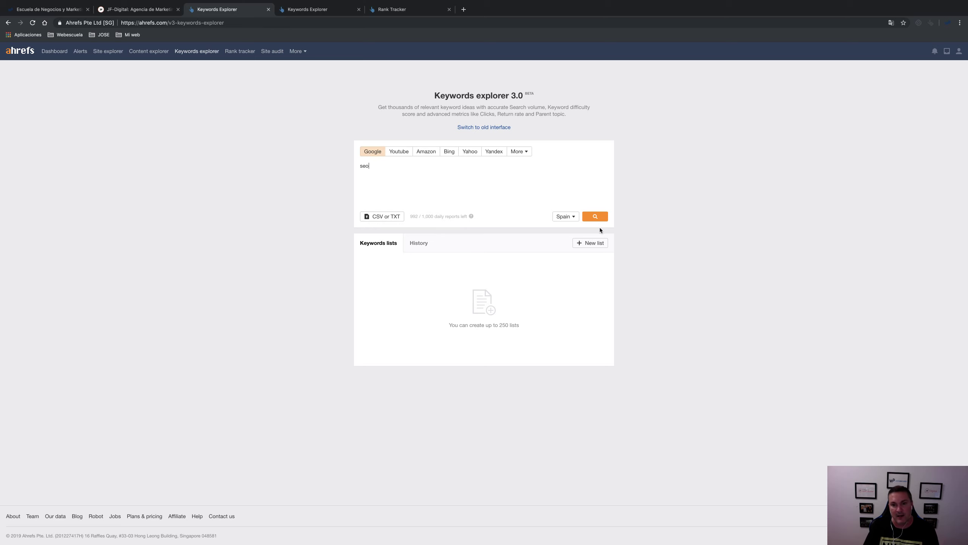
pyautogui.click(594, 217)
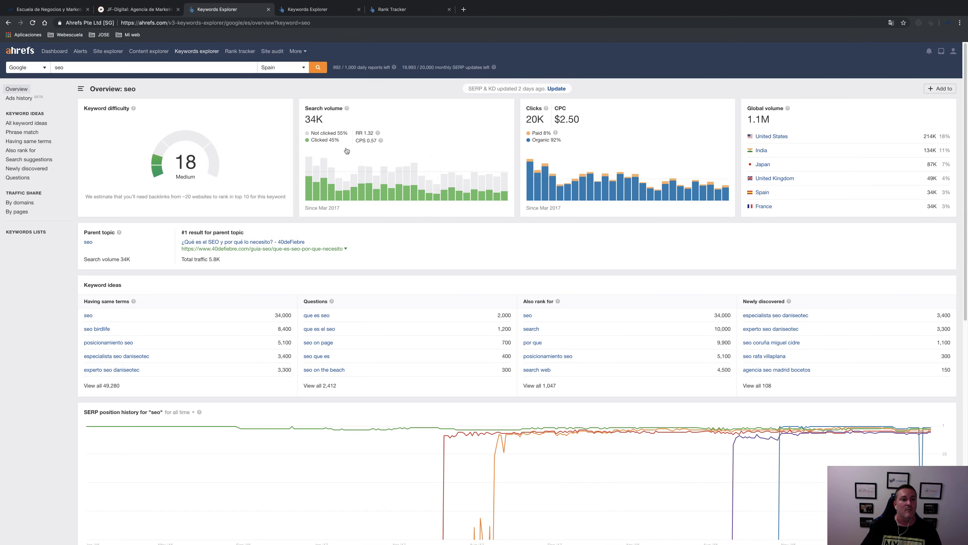
# Step: Examine the "seo" overview's difficulty, search volume, clicks, CPC, global volume, keyword ideas and SERP position history
pyautogui.scroll(-2, 209, 143)
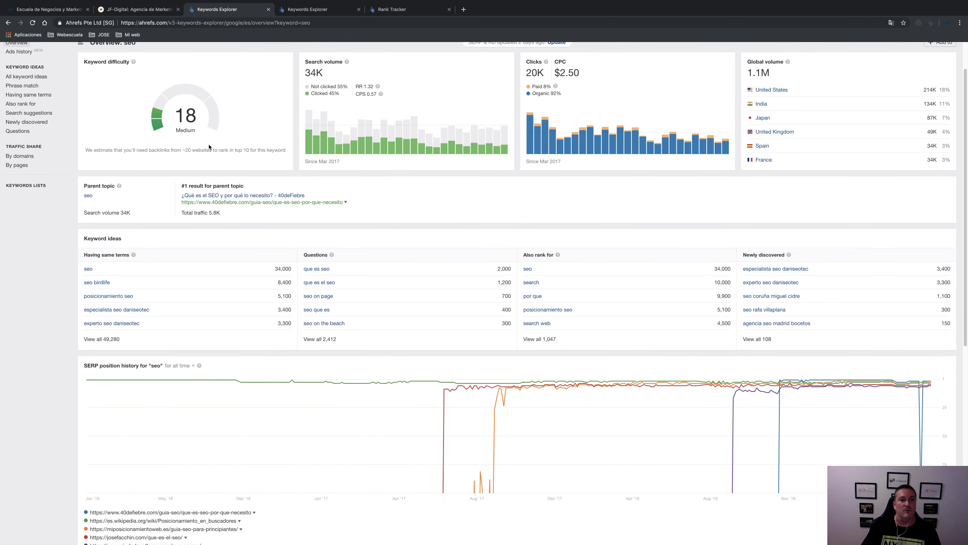
pyautogui.scroll(1, 224, 165)
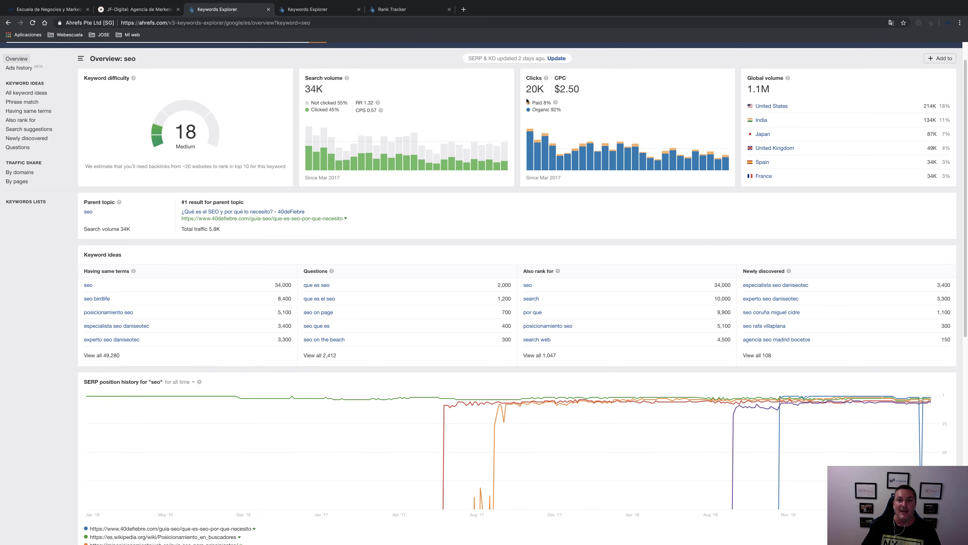
pyautogui.moveTo(545, 131)
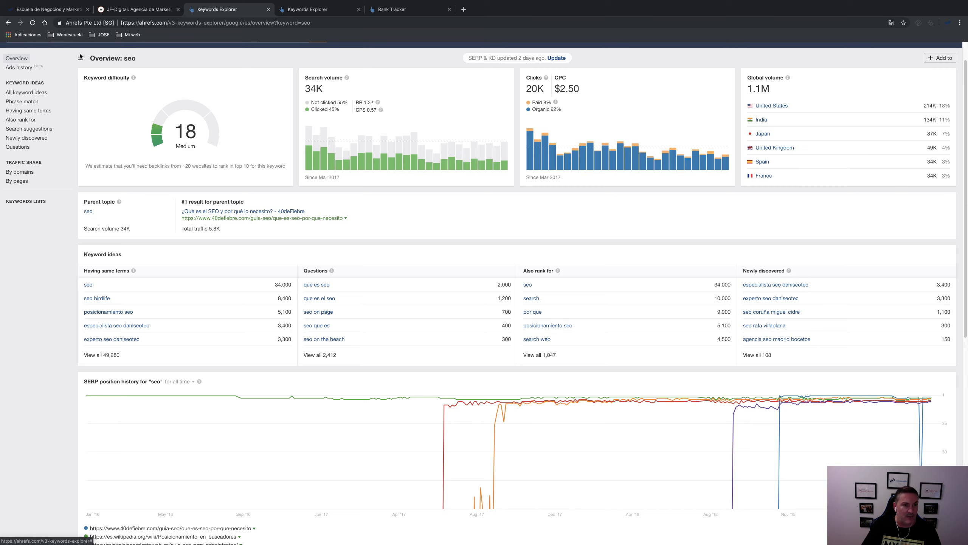
pyautogui.scroll(-1, 141, 271)
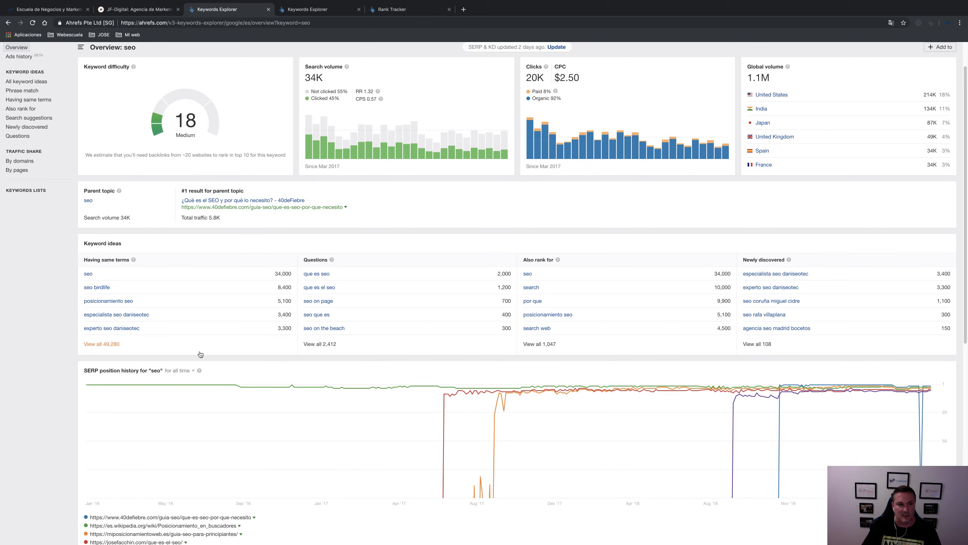
pyautogui.scroll(1, 120, 301)
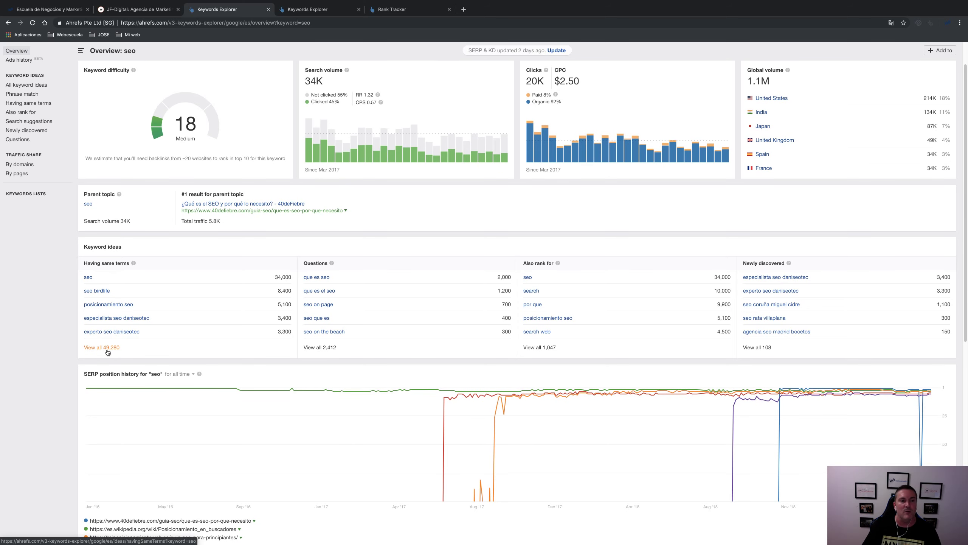
pyautogui.scroll(-1, 146, 215)
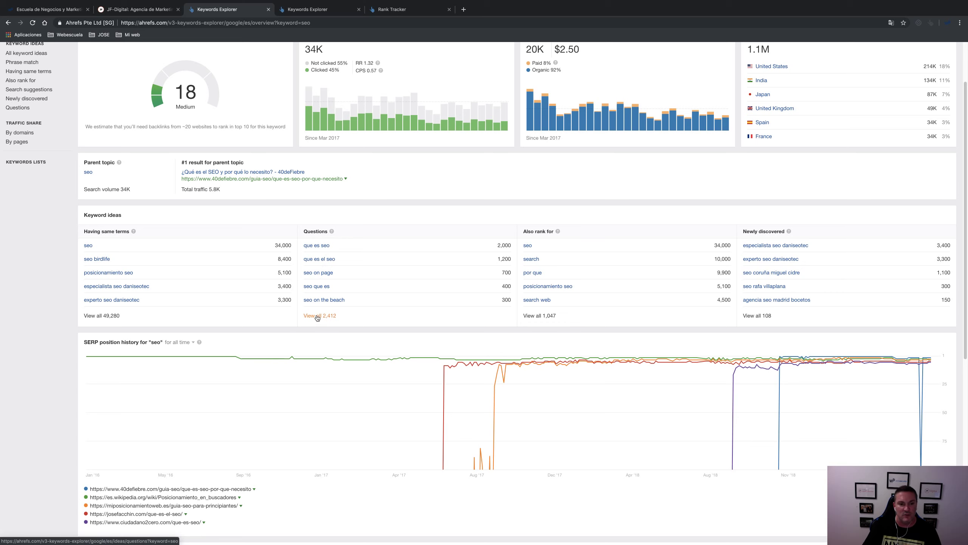
# Step: Open the full "Having same terms" keyword list for "seo" in a new browser tab, view it and return to the overview
pyautogui.rightClick(121, 319)
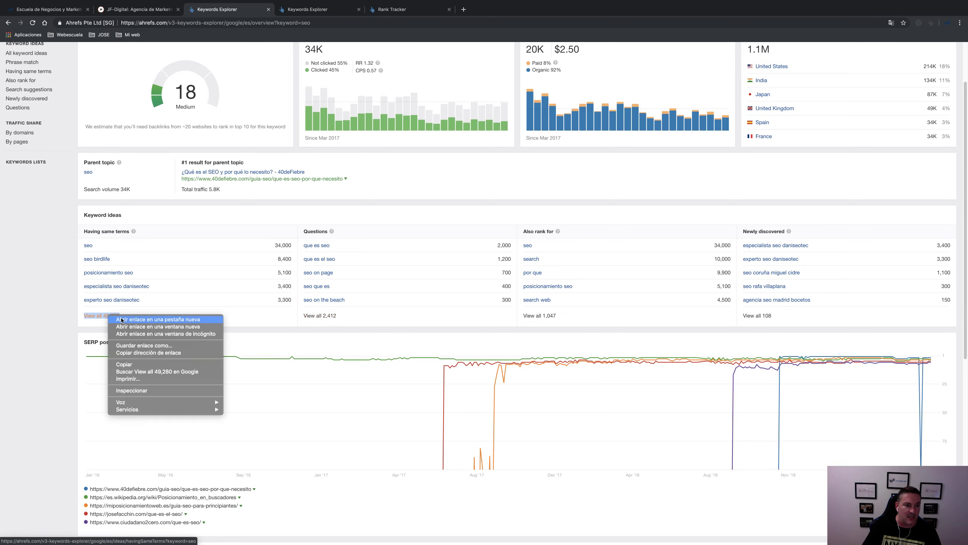
pyautogui.click(121, 319)
pyautogui.click(312, 10)
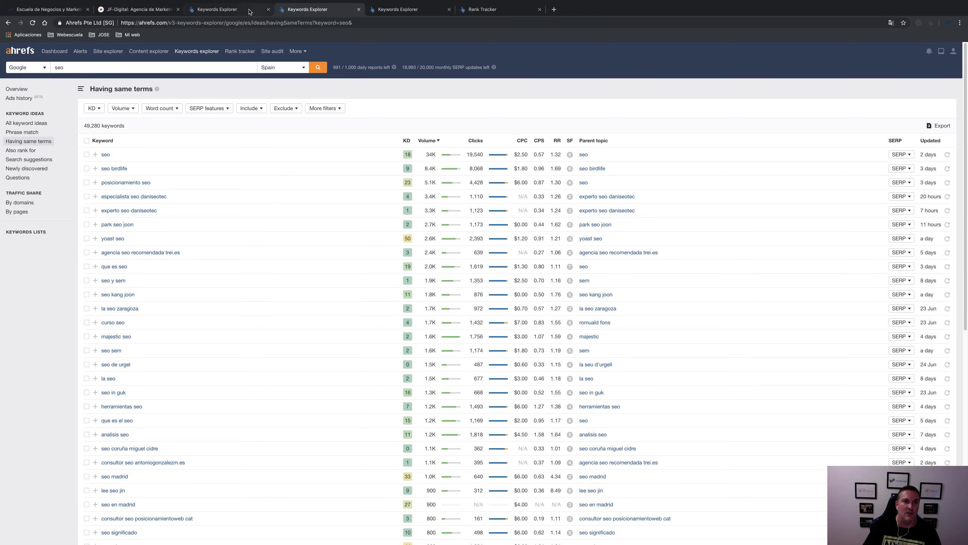
pyautogui.click(260, 11)
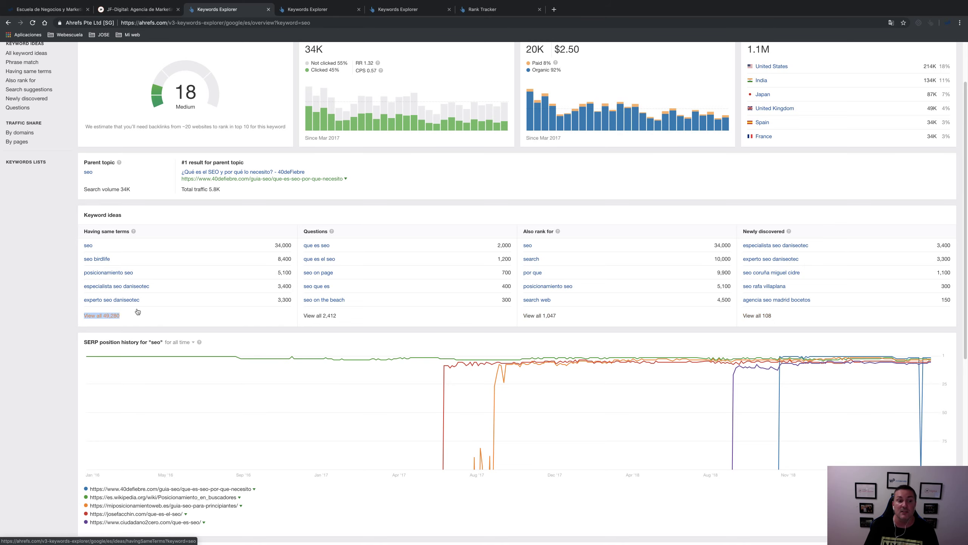
# Step: Limit the SERP position history chart to the josefacchin.com and 40defiebre.com pages
pyautogui.scroll(-3, 41, 316)
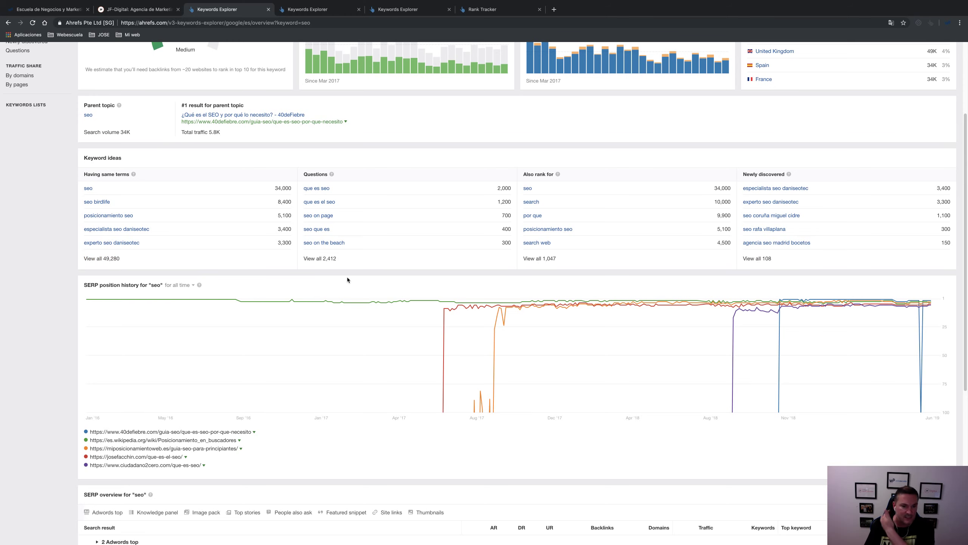
pyautogui.scroll(-5, 345, 280)
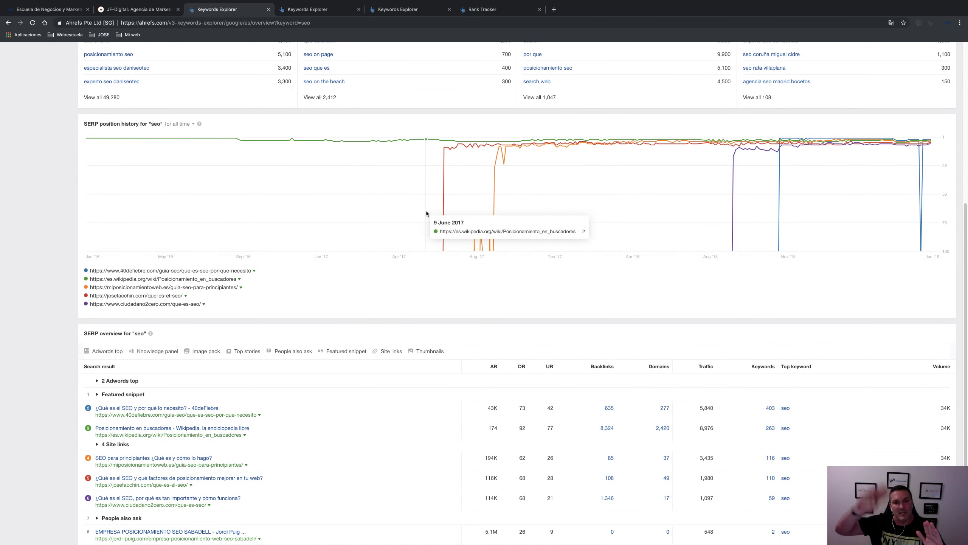
pyautogui.click(87, 270)
pyautogui.click(86, 279)
pyautogui.click(86, 287)
pyautogui.click(86, 296)
pyautogui.click(86, 304)
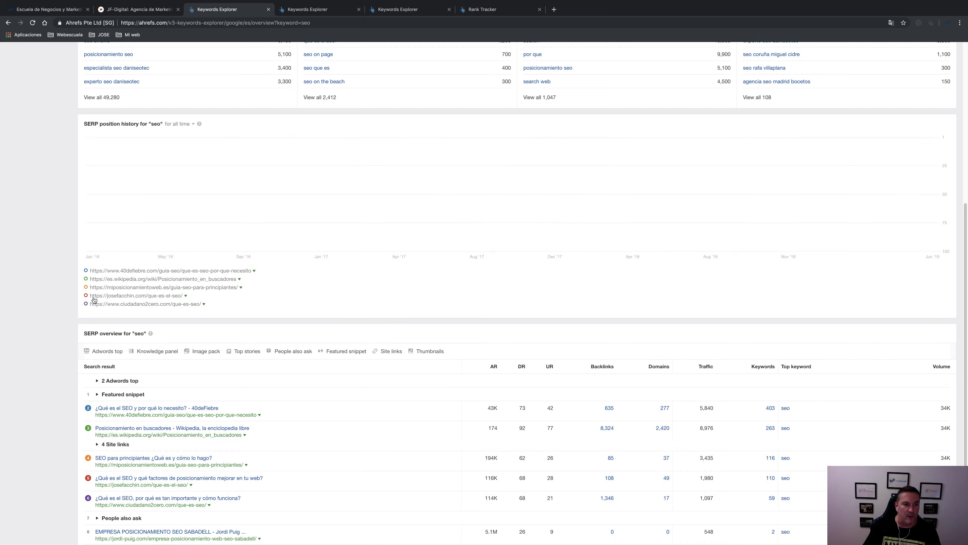
pyautogui.click(86, 295)
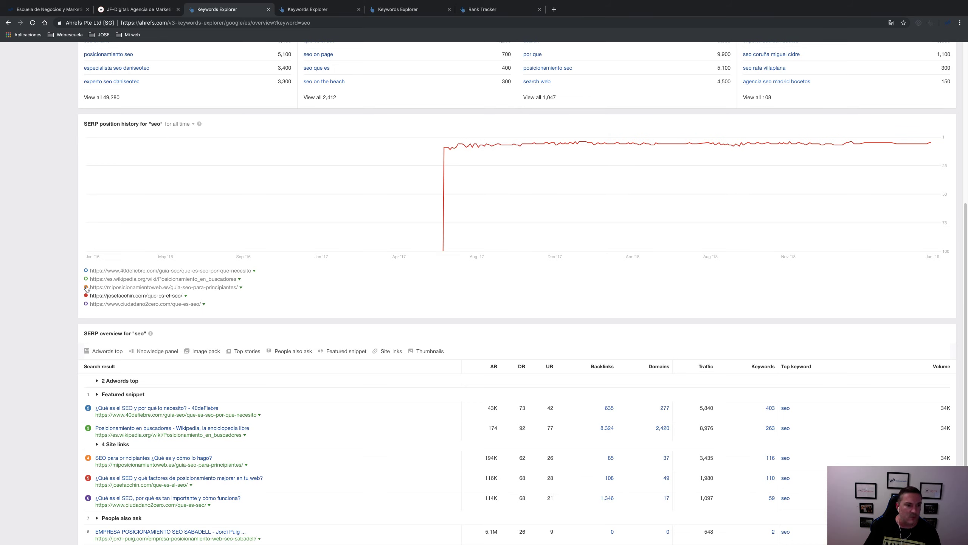
pyautogui.click(86, 271)
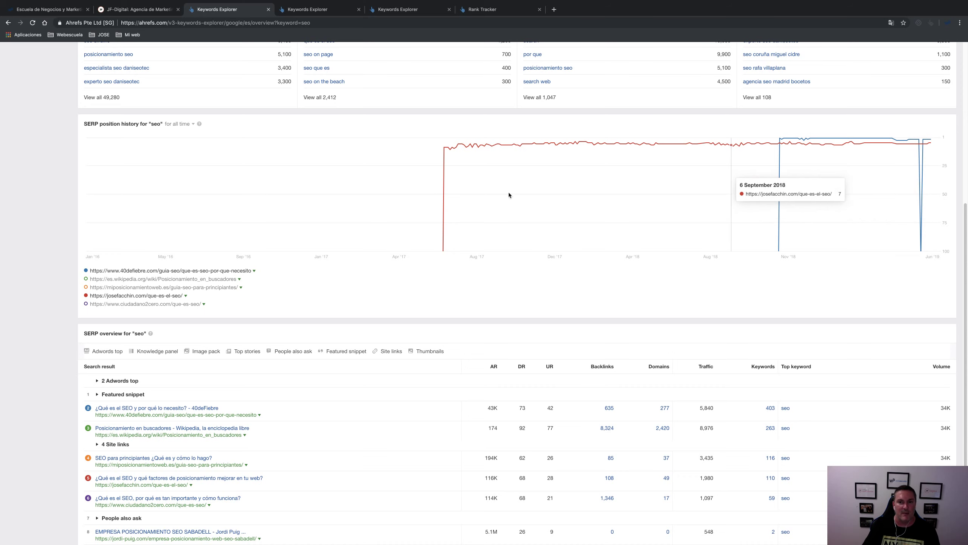
# Step: Restore the Wikipedia, miposicionamientoweb.es and ciudadano2cero.com lines in the position history chart and go to the SERP overview
pyautogui.click(87, 279)
pyautogui.click(86, 287)
pyautogui.click(87, 304)
pyautogui.scroll(-3, 525, 284)
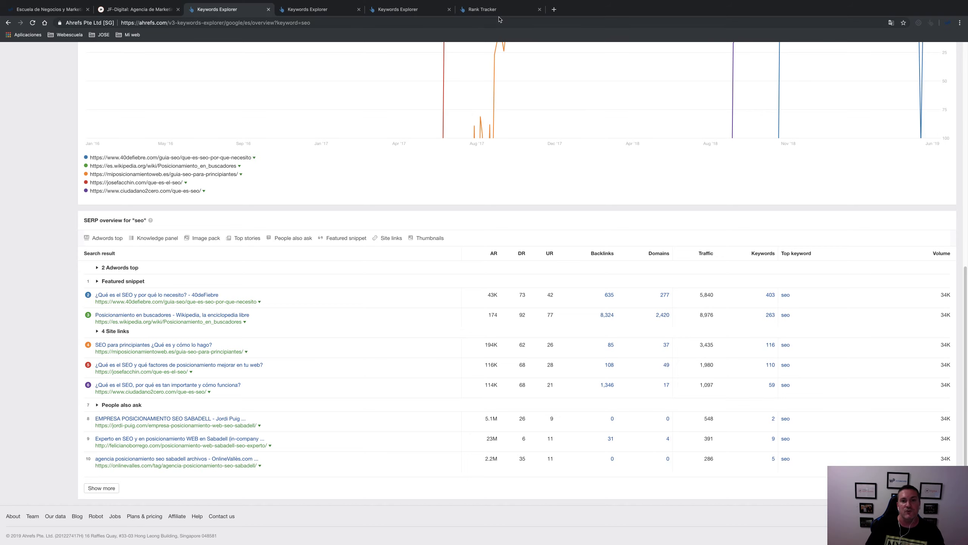
# Step: Search Google for "seo" in a new browser tab, review the ads and organic results, and close the tab
pyautogui.click(554, 9)
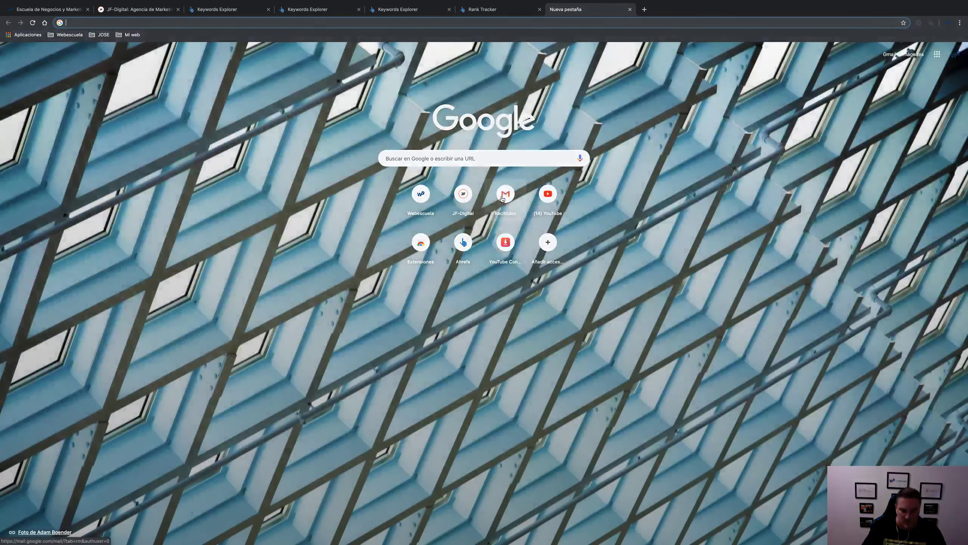
pyautogui.write('seo')
pyautogui.press('Return')
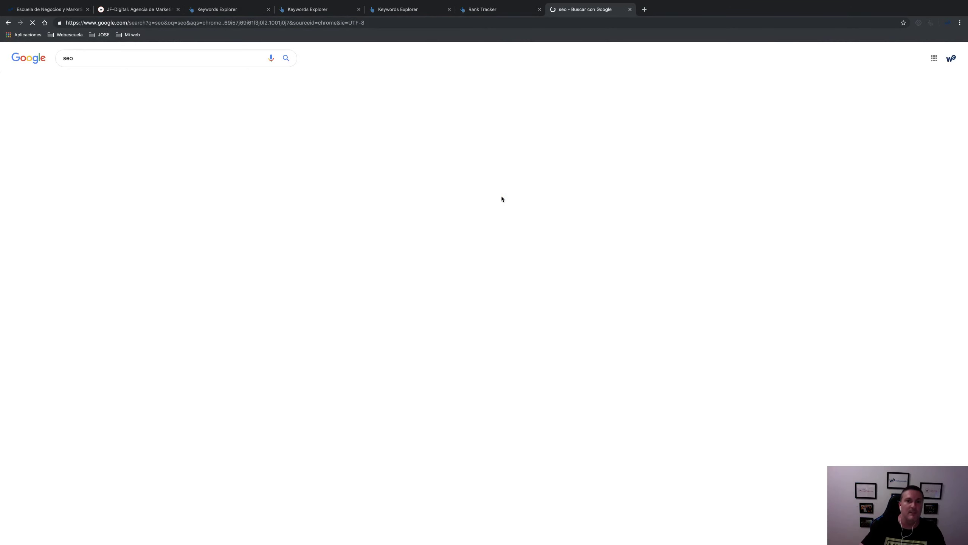
pyautogui.scroll(-5, 229, 229)
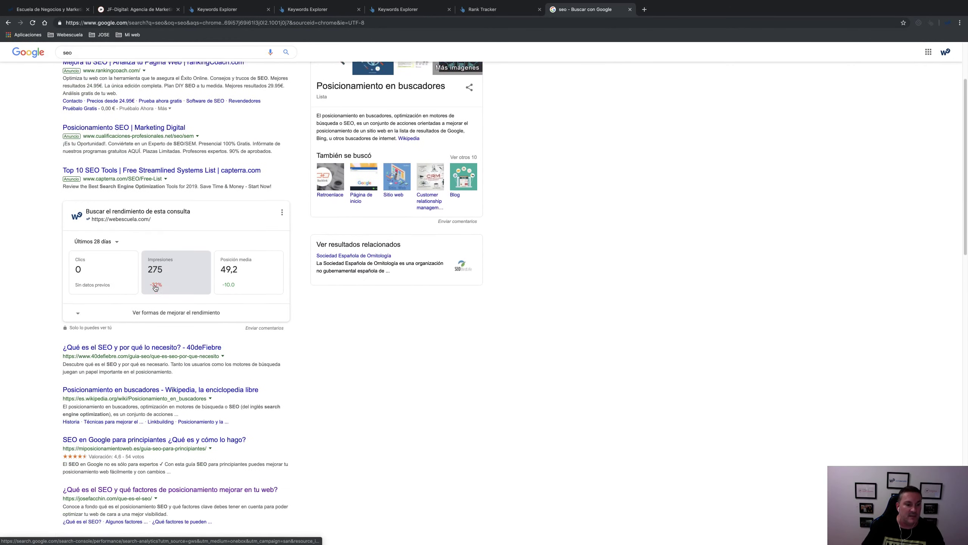
pyautogui.scroll(2, 341, 192)
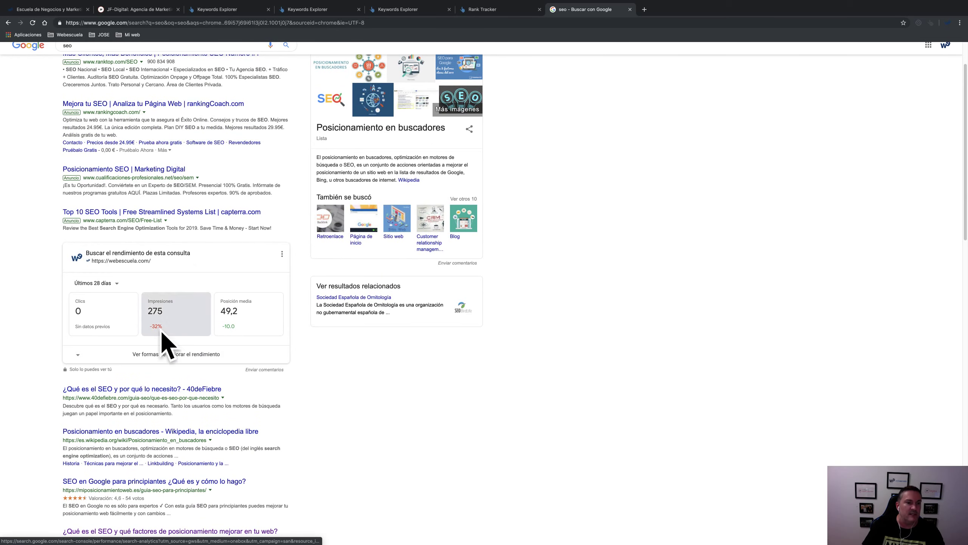
pyautogui.scroll(-3, 370, 377)
pyautogui.scroll(-3, 372, 380)
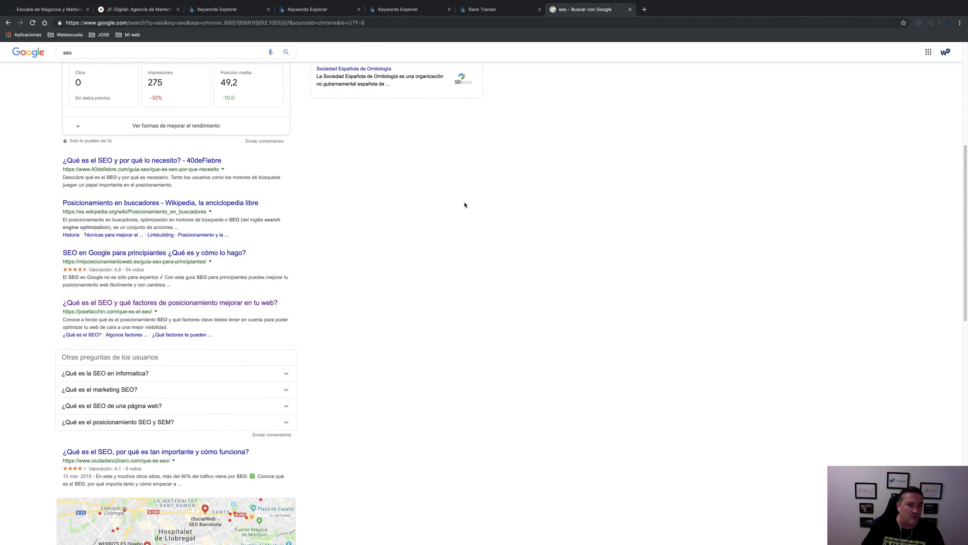
pyautogui.click(630, 9)
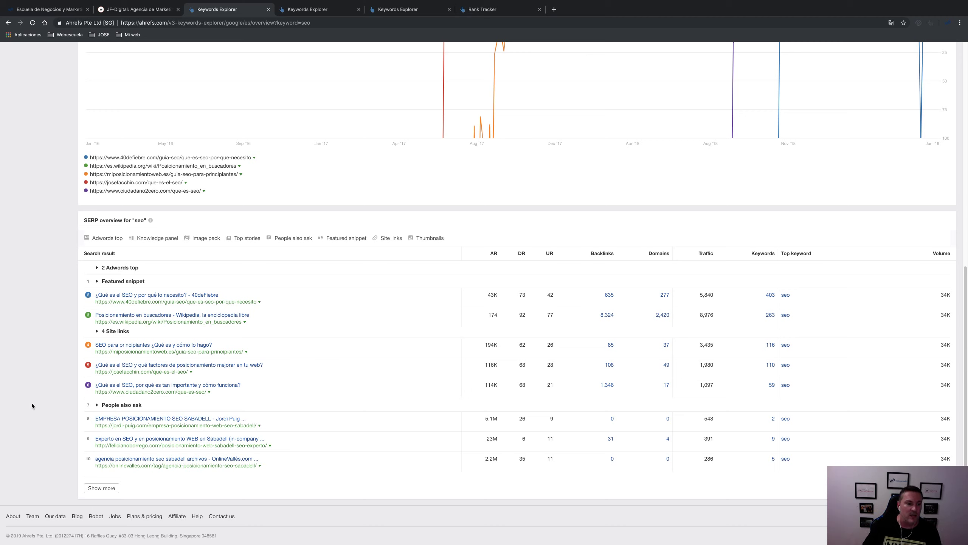
# Step: Expand the "People also ask" and "Featured snippet" entries in the SERP overview for "seo"
pyautogui.click(98, 406)
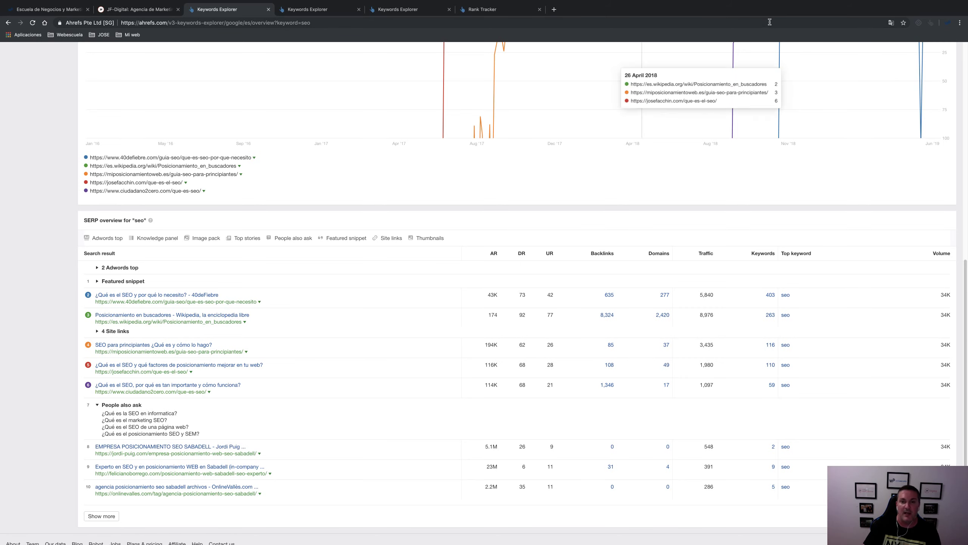
pyautogui.click(97, 281)
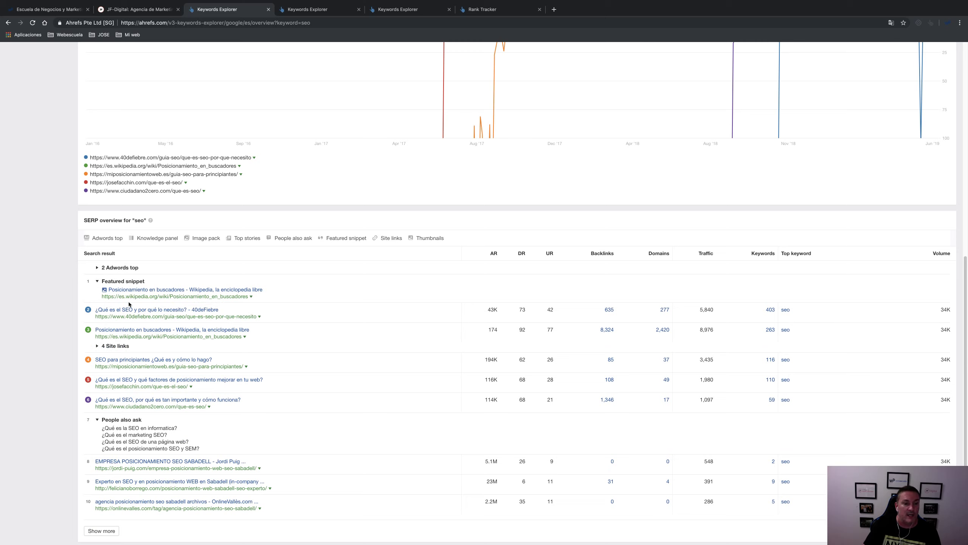
pyautogui.scroll(-1, 176, 330)
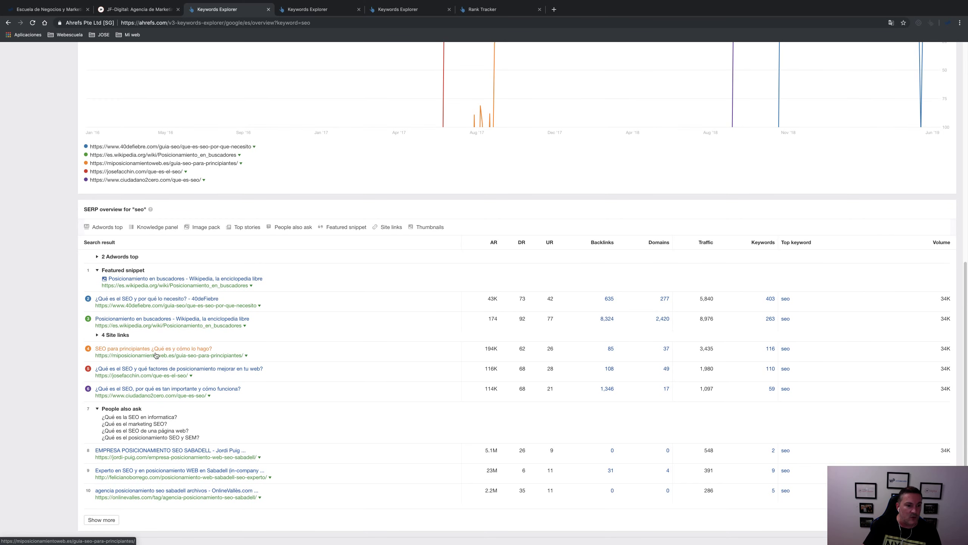
# Step: Open the josefacchin.com page from the SERP overview, look at the article and close its browser tab
pyautogui.click(140, 372)
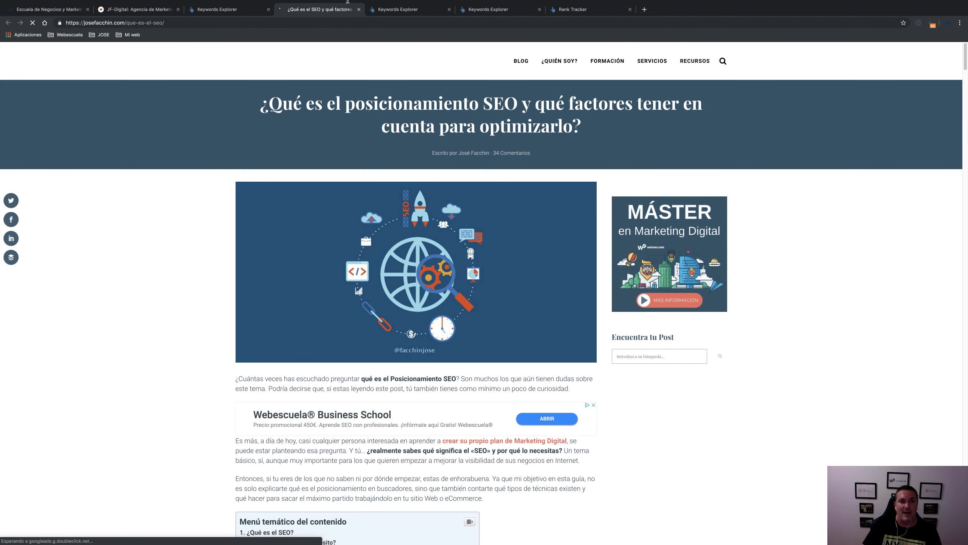
pyautogui.scroll(-2, 454, 304)
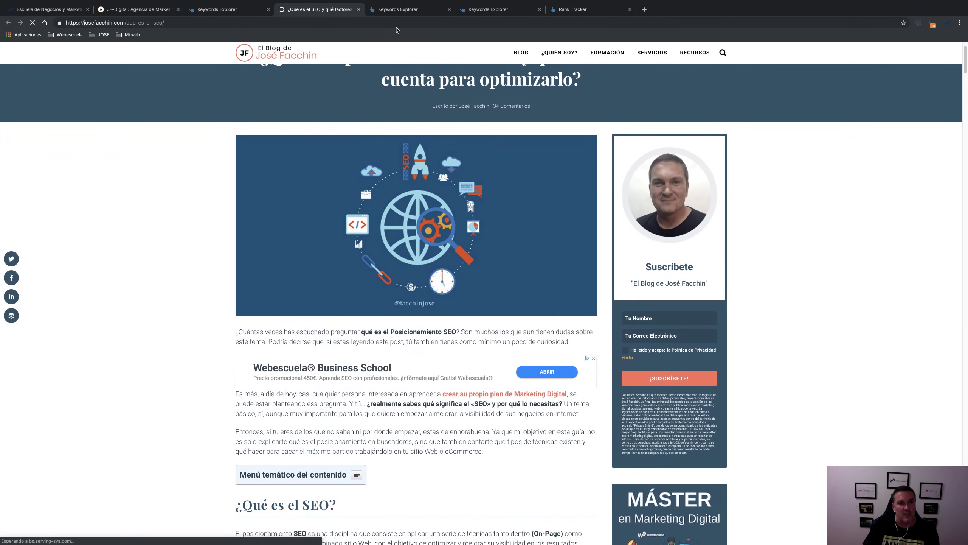
pyautogui.click(359, 10)
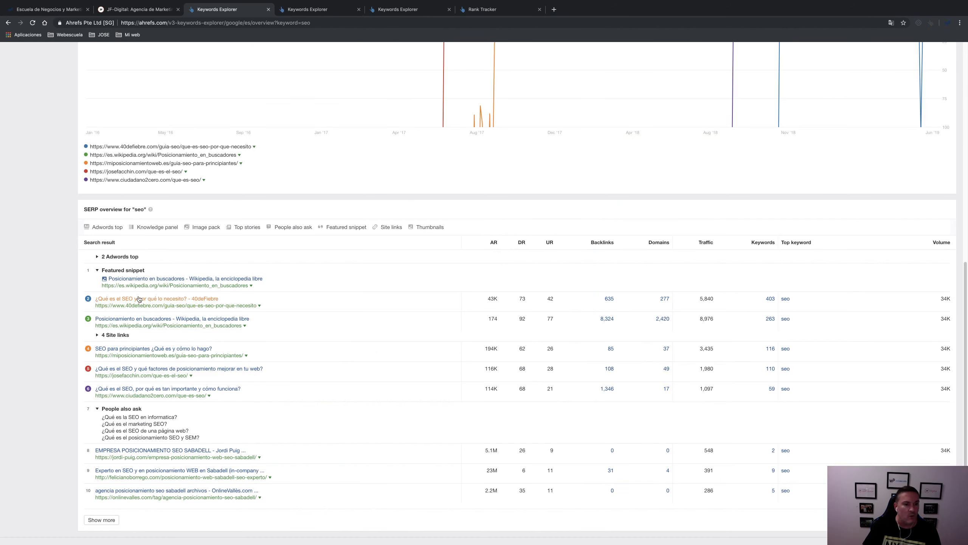
# Step: Load more results in the SERP overview for "seo" and look through the lower-ranked pages
pyautogui.click(102, 519)
pyautogui.scroll(-9, 180, 380)
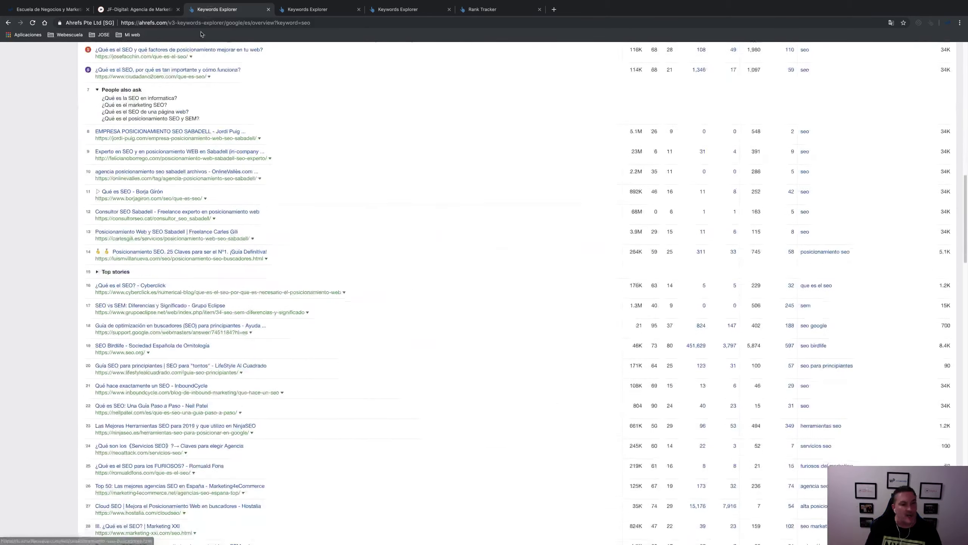
pyautogui.scroll(-8, 180, 380)
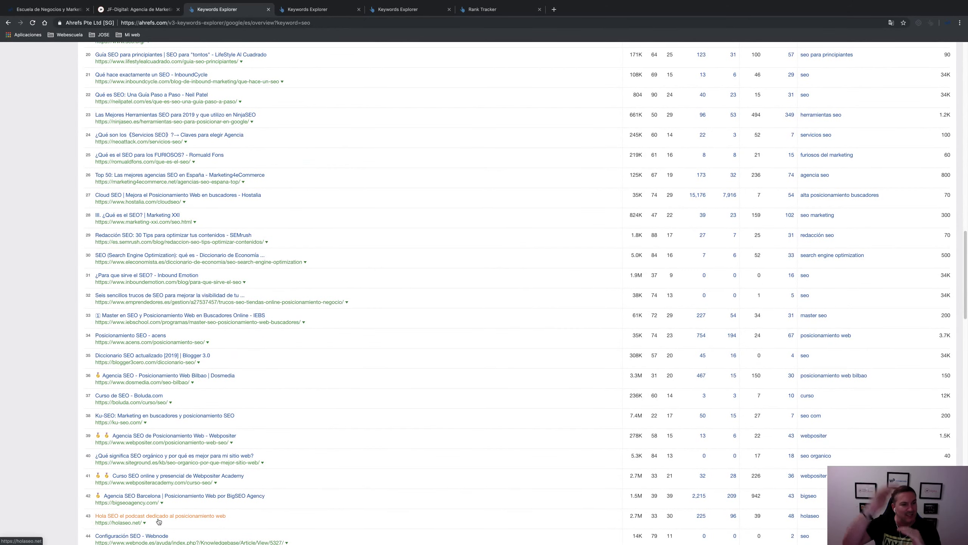
pyautogui.scroll(16, 159, 521)
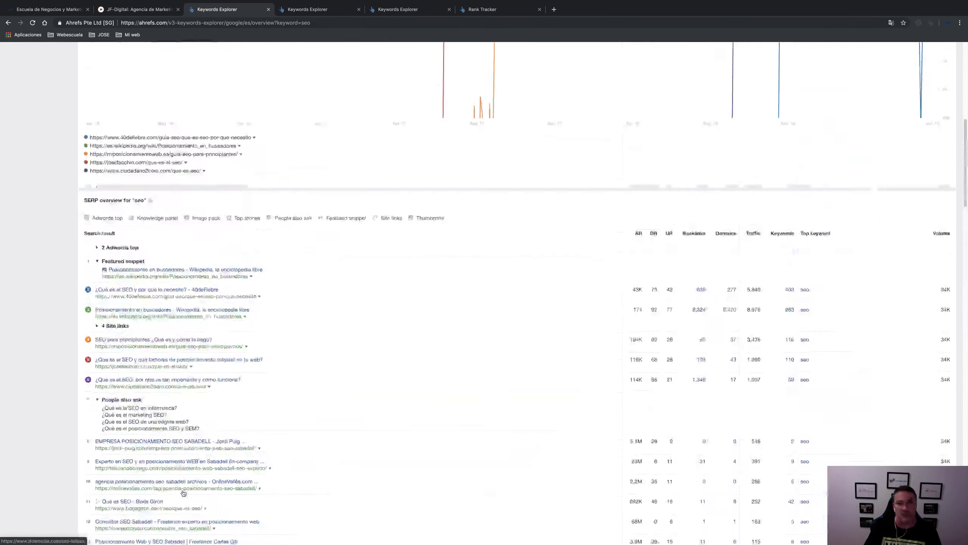
pyautogui.scroll(1, 183, 493)
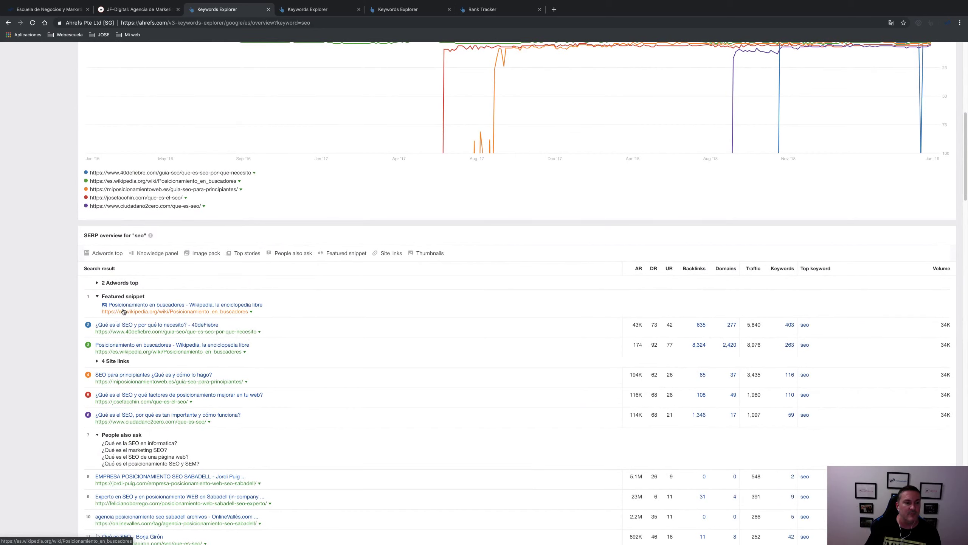
pyautogui.scroll(-2, 277, 345)
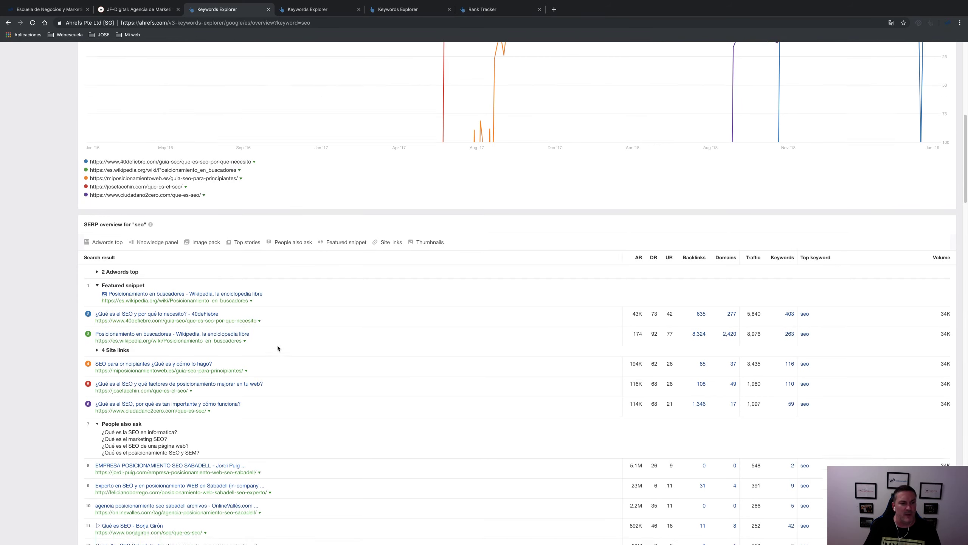
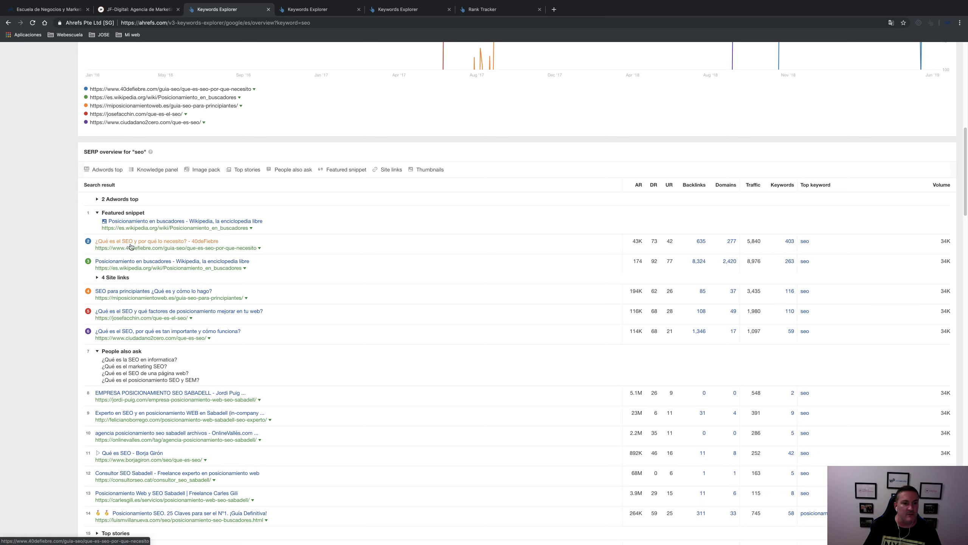
# Step: Collapse the "Featured snippet" entry and compare the ranking pages' metrics, top keywords and volumes in the SERP overview
pyautogui.click(98, 213)
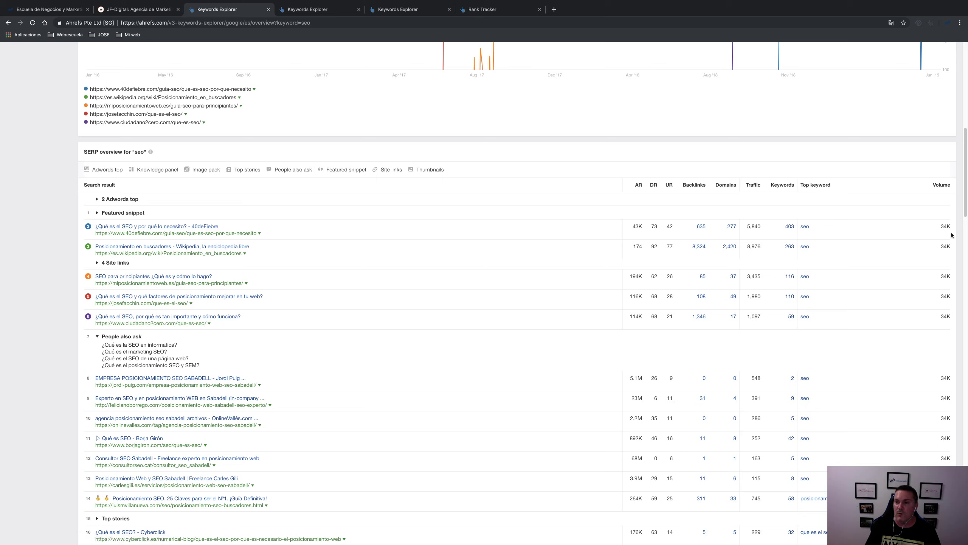
pyautogui.scroll(-2, 769, 283)
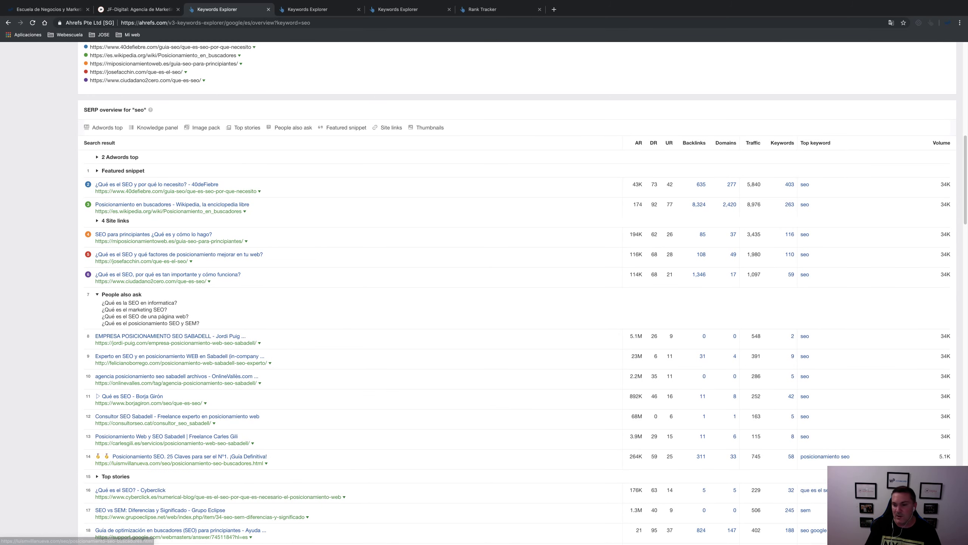
pyautogui.scroll(-1, 805, 461)
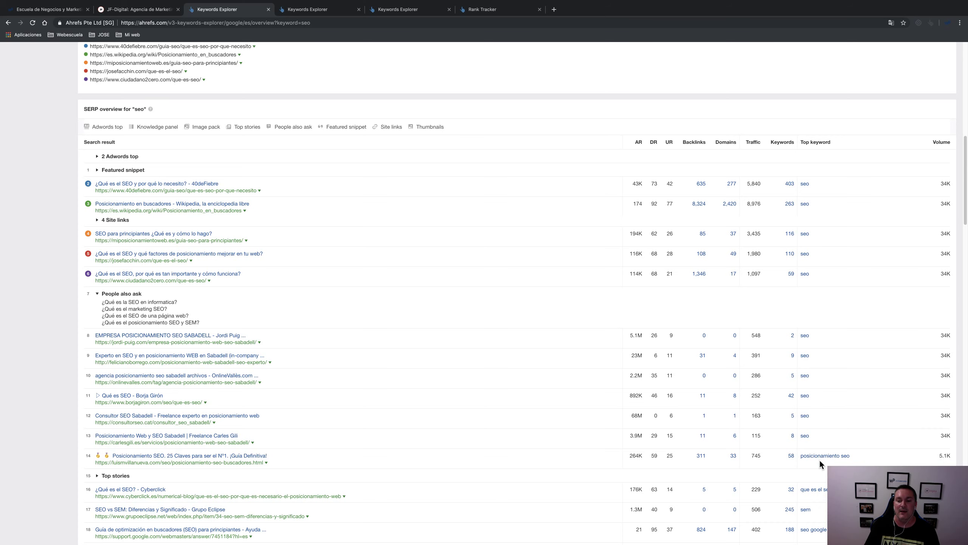
pyautogui.scroll(1, 153, 269)
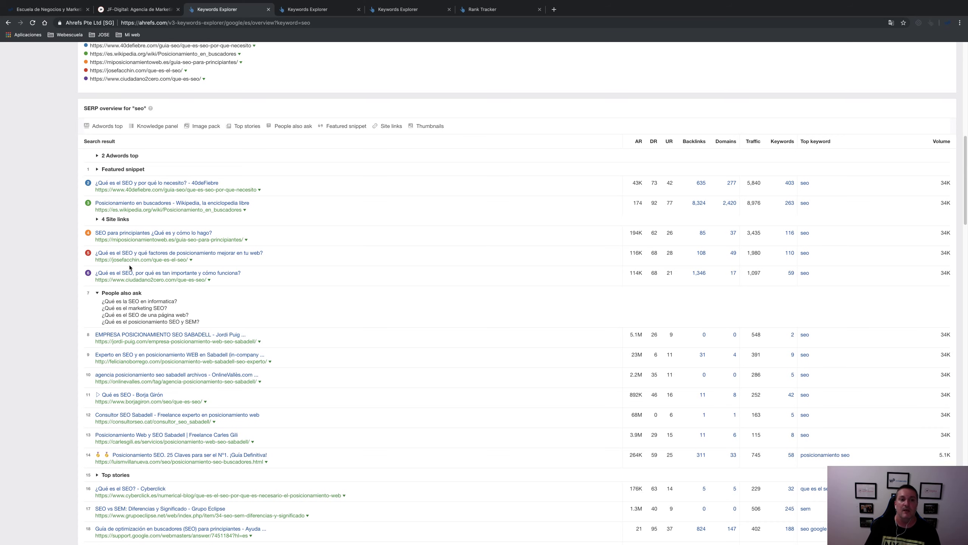
pyautogui.scroll(-1, 184, 274)
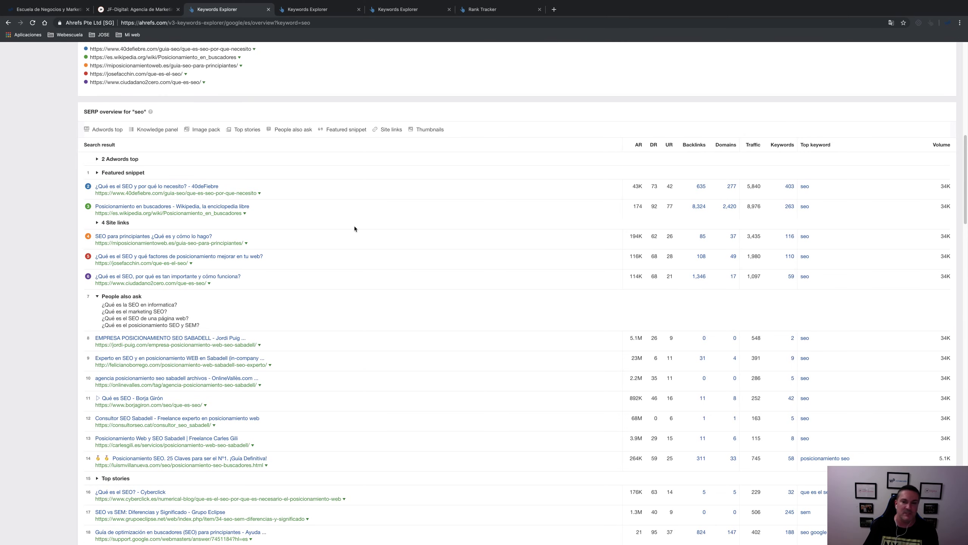
pyautogui.scroll(1, 354, 226)
# Step: Look at the available search engines and countries for the "seo" keyword search without changing them
pyautogui.scroll(15, 330, 233)
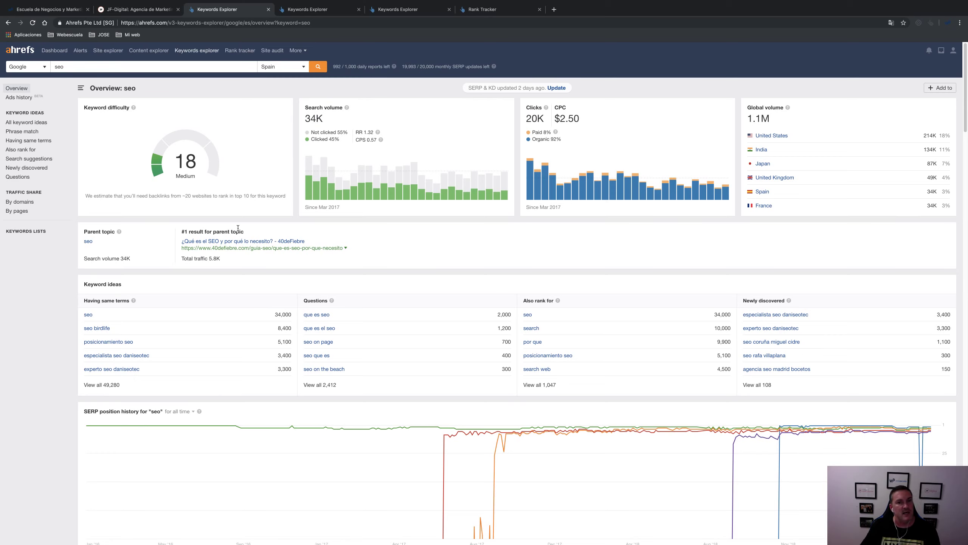
pyautogui.click(44, 69)
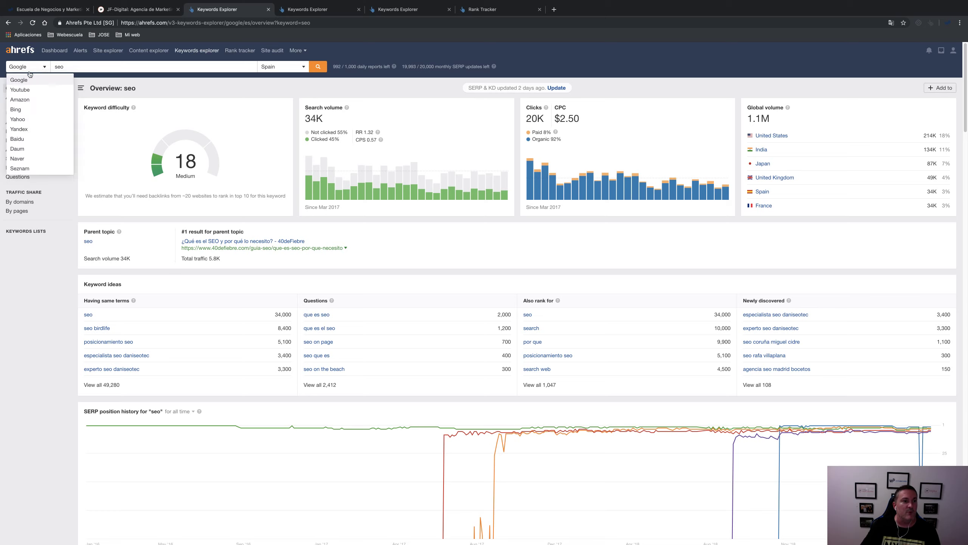
pyautogui.click(71, 67)
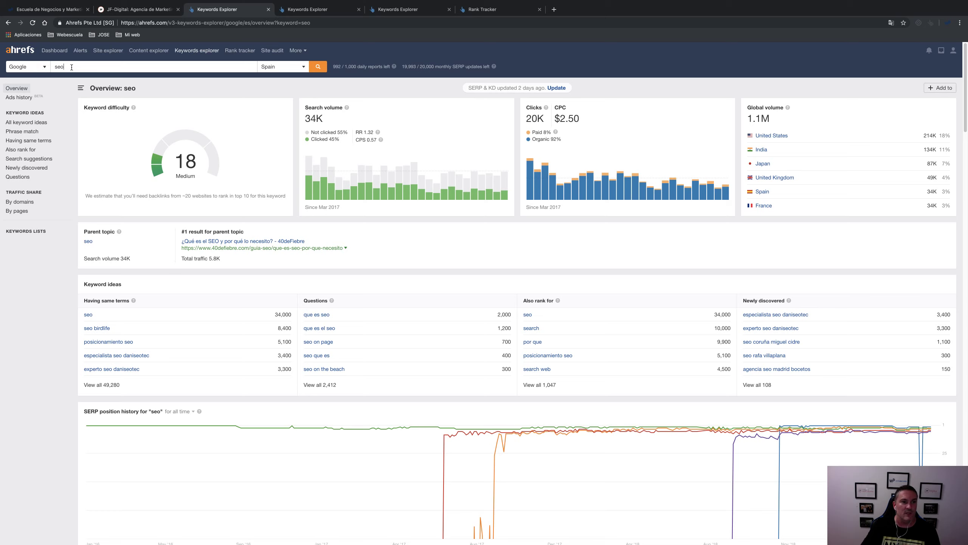
pyautogui.click(273, 68)
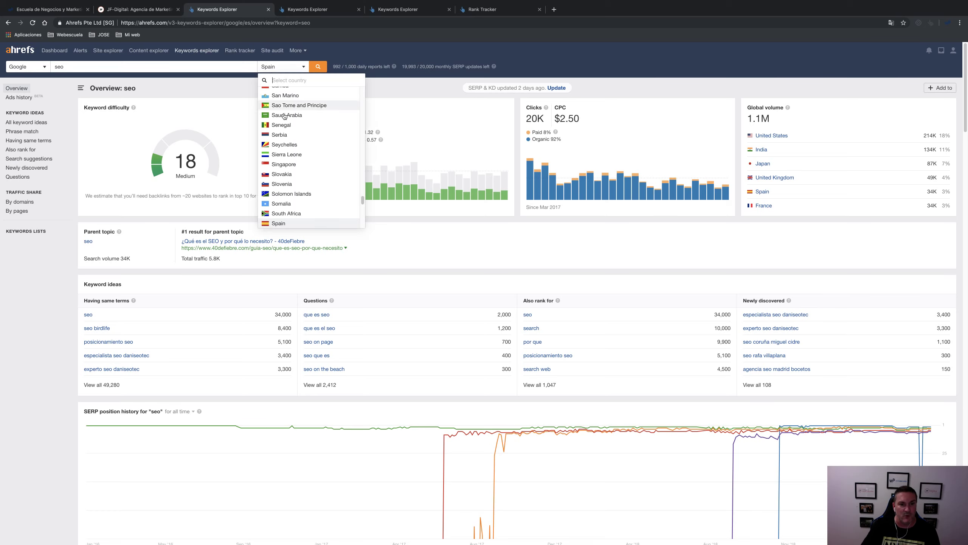
pyautogui.click(384, 77)
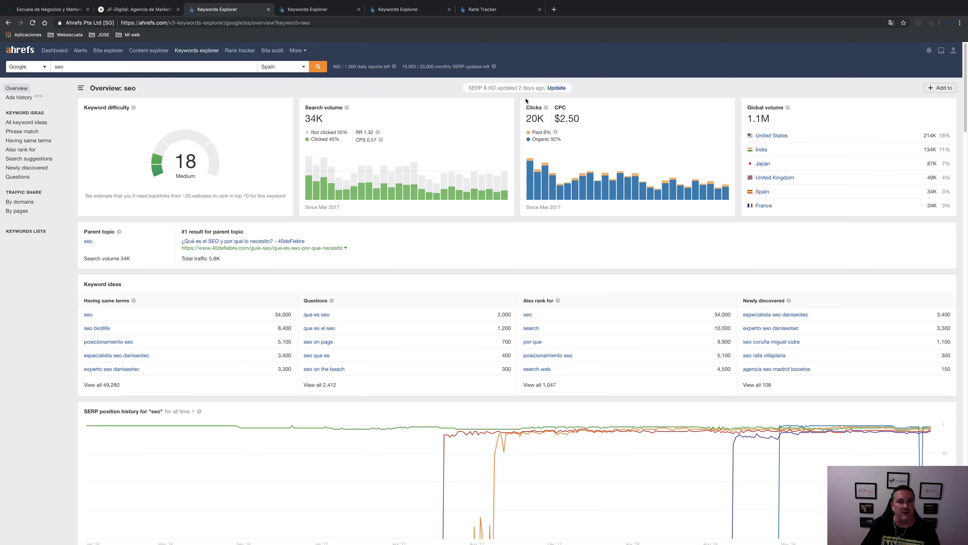
# Step: Update the SERP and KD data for "seo" and refresh the "analisis seo" row in the Having same terms list
pyautogui.click(552, 88)
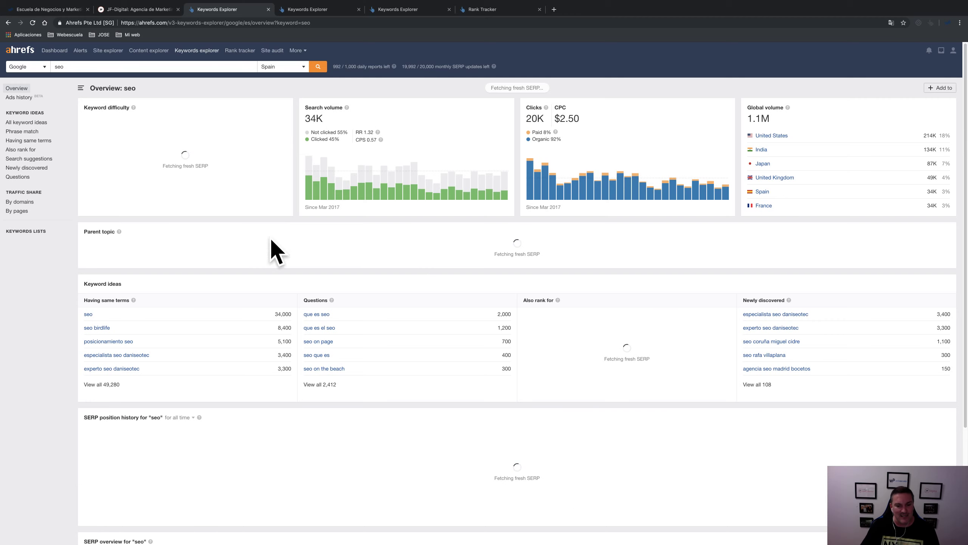
pyautogui.hotkey('ctrl', 'Tab')
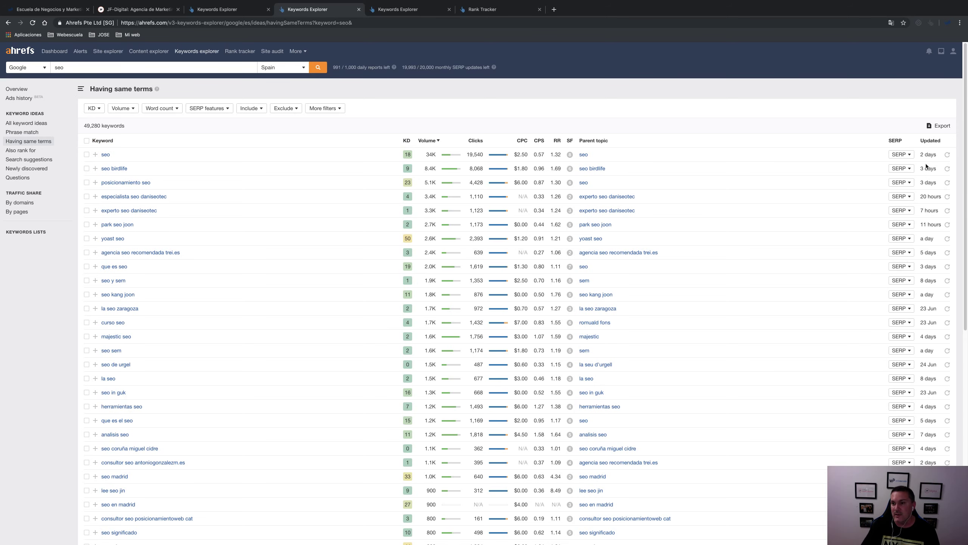
pyautogui.scroll(-2, 927, 438)
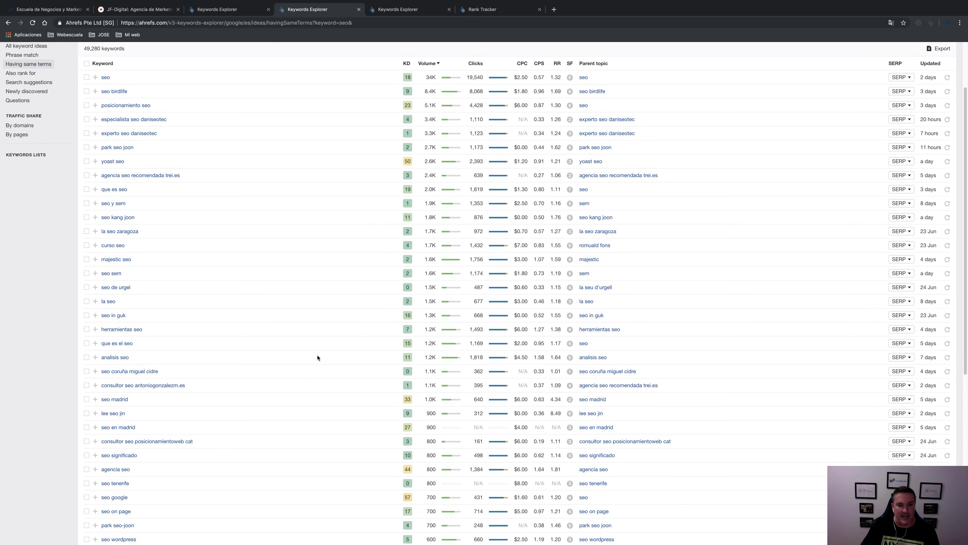
pyautogui.click(948, 358)
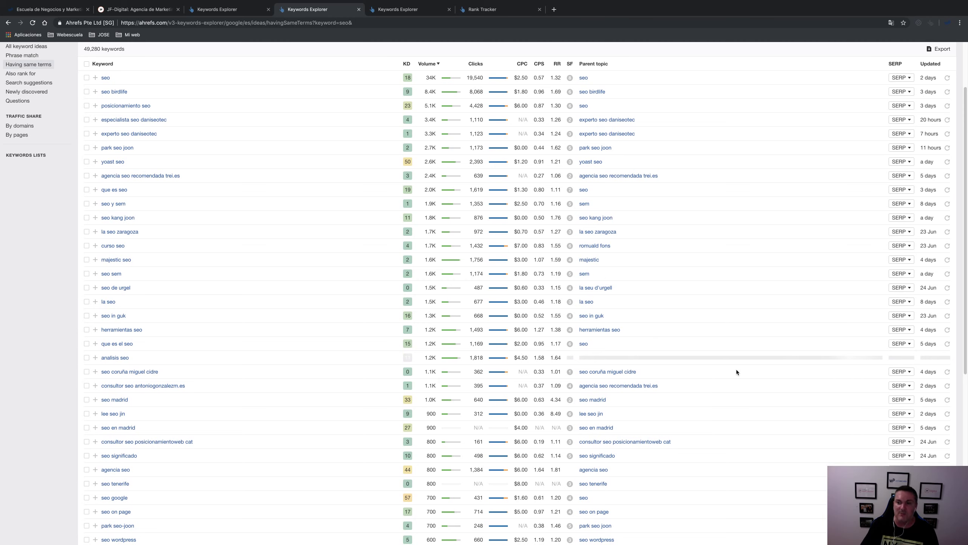
pyautogui.scroll(2, 736, 369)
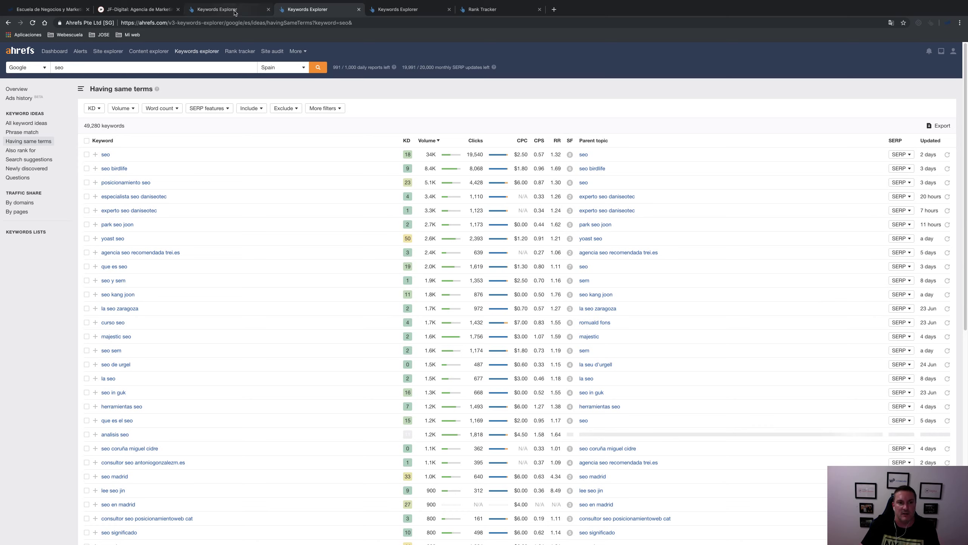
# Step: Return to the "seo" overview and check the progress of its SERP update
pyautogui.click(237, 10)
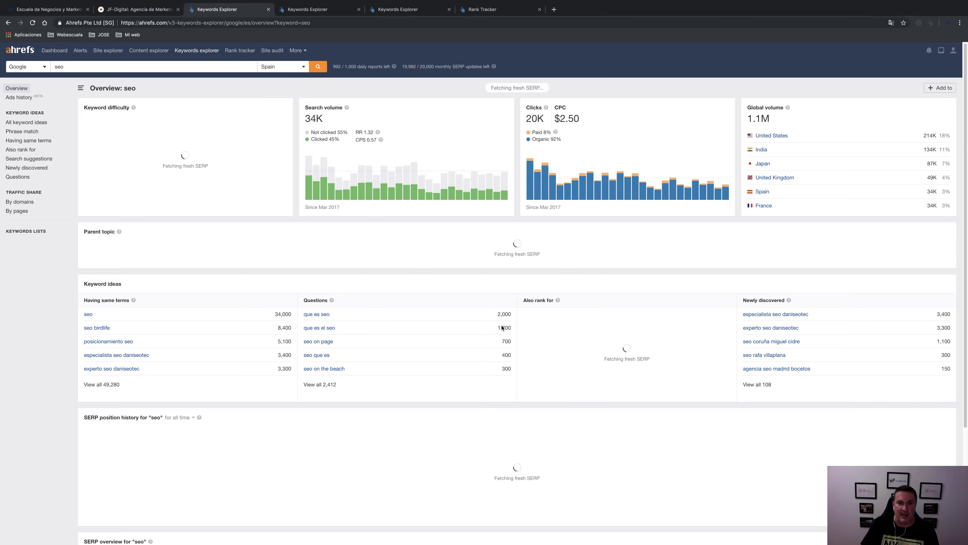
pyautogui.scroll(-4, 479, 373)
pyautogui.scroll(4, 838, 325)
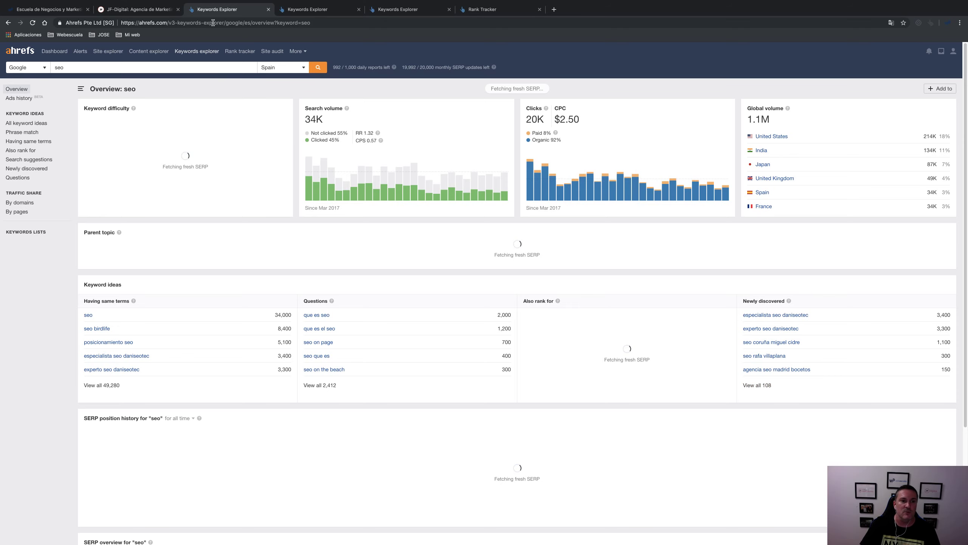
# Step: Open Rank Tracker, look at the form for adding a new project and return to the project list
pyautogui.click(307, 10)
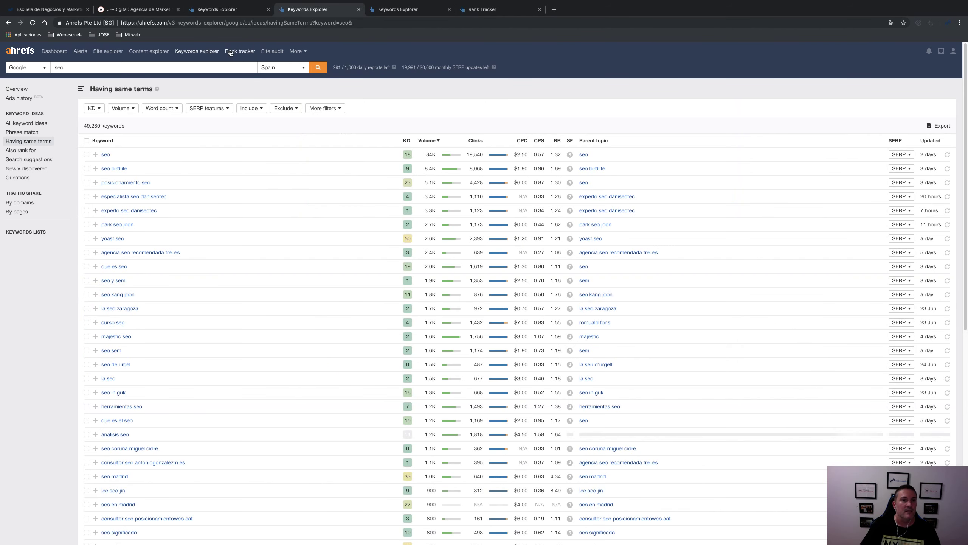
pyautogui.click(231, 51)
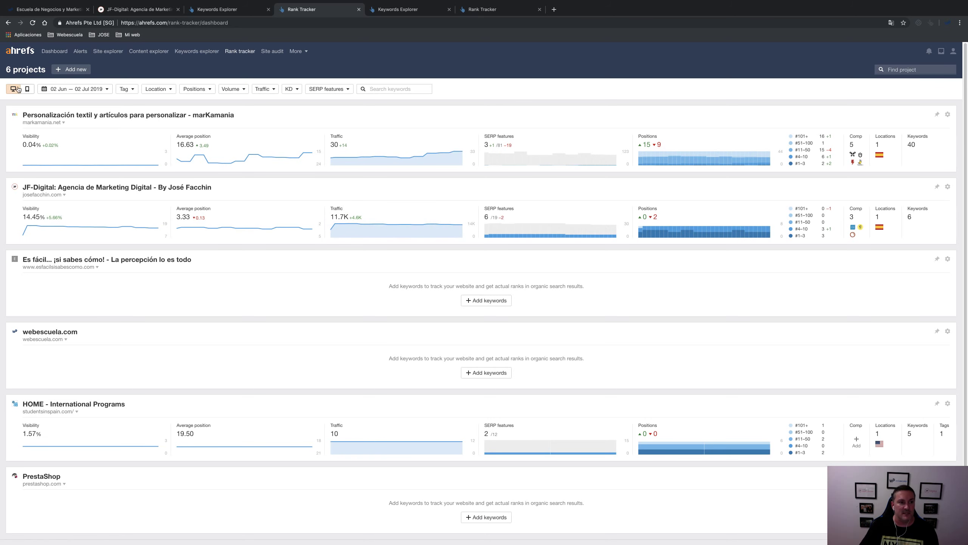
pyautogui.click(72, 70)
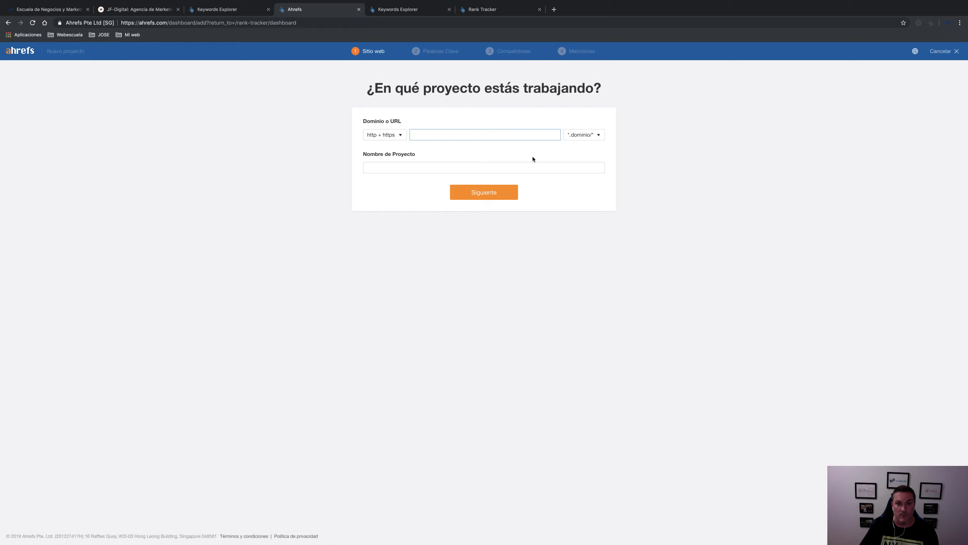
pyautogui.click(16, 50)
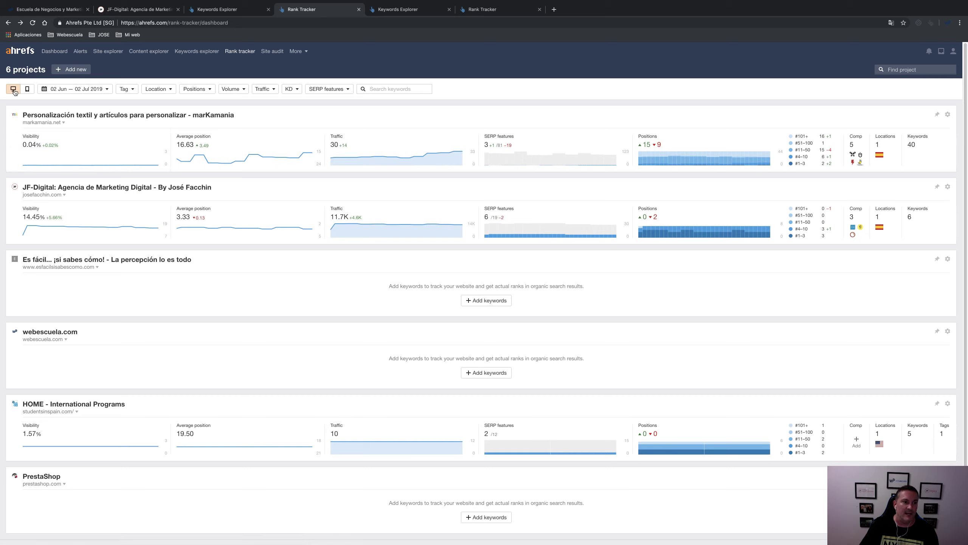
# Step: Compare the mobile and desktop rankings of the tracked projects, and view the projects on the Dashboard
pyautogui.click(27, 90)
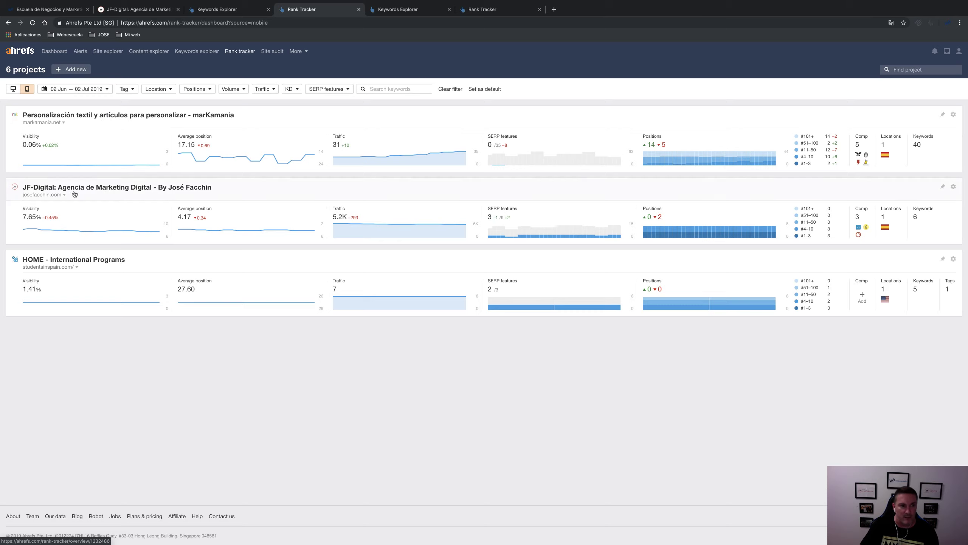
pyautogui.click(13, 89)
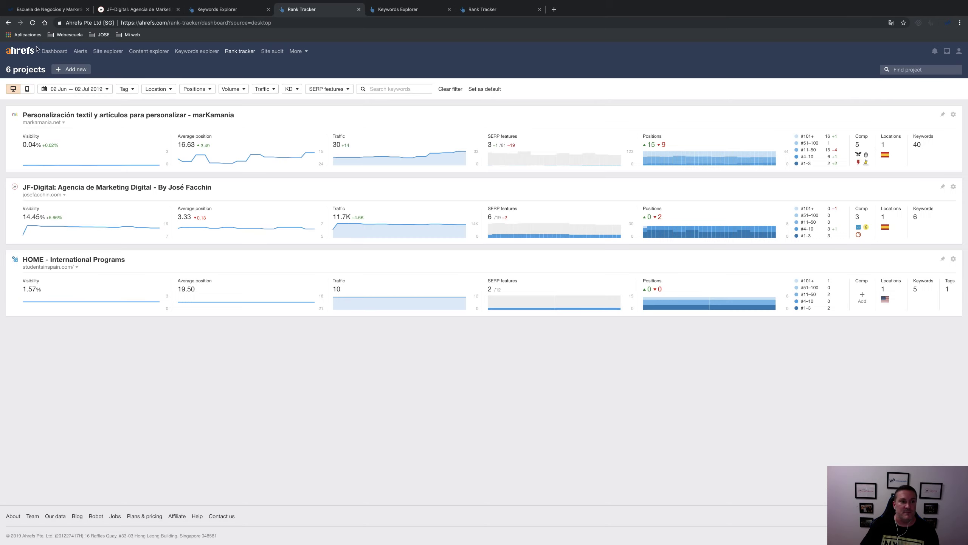
pyautogui.click(54, 51)
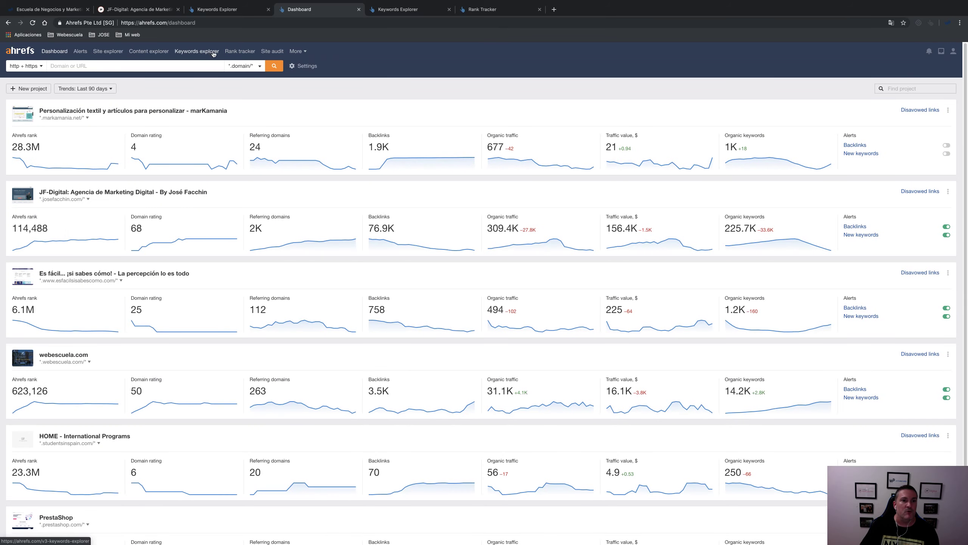
# Step: Look through the projects in Rank Tracker and open the josefacchin.com project
pyautogui.click(240, 52)
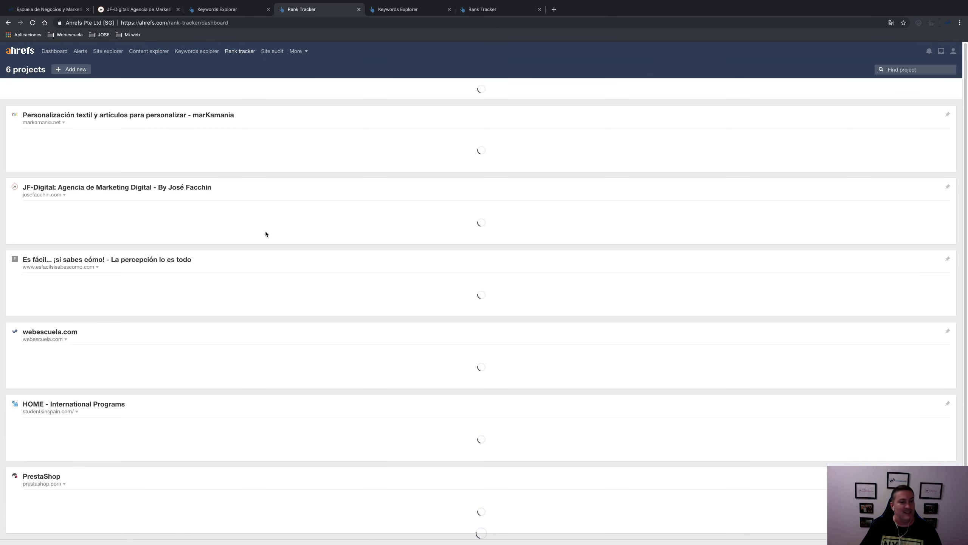
pyautogui.scroll(-2, 347, 375)
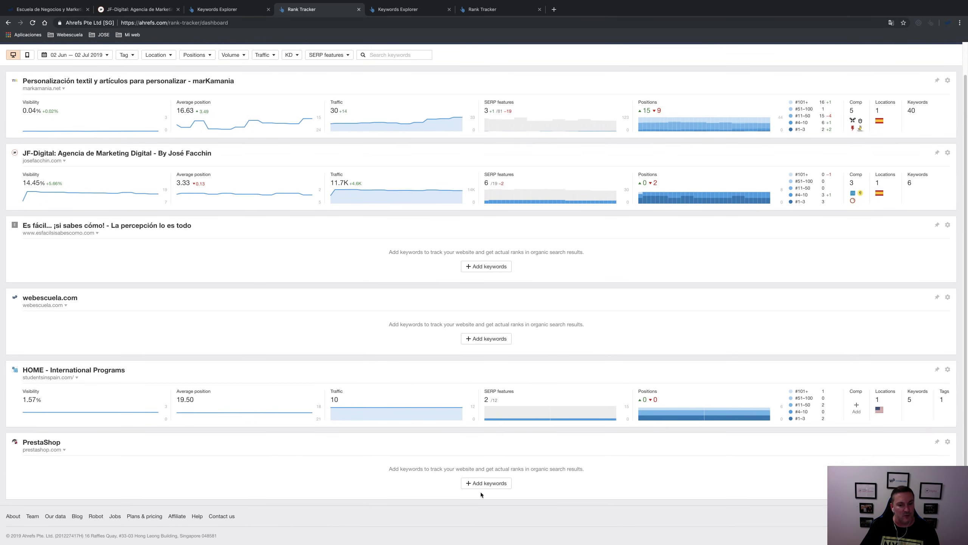
pyautogui.scroll(2, 476, 488)
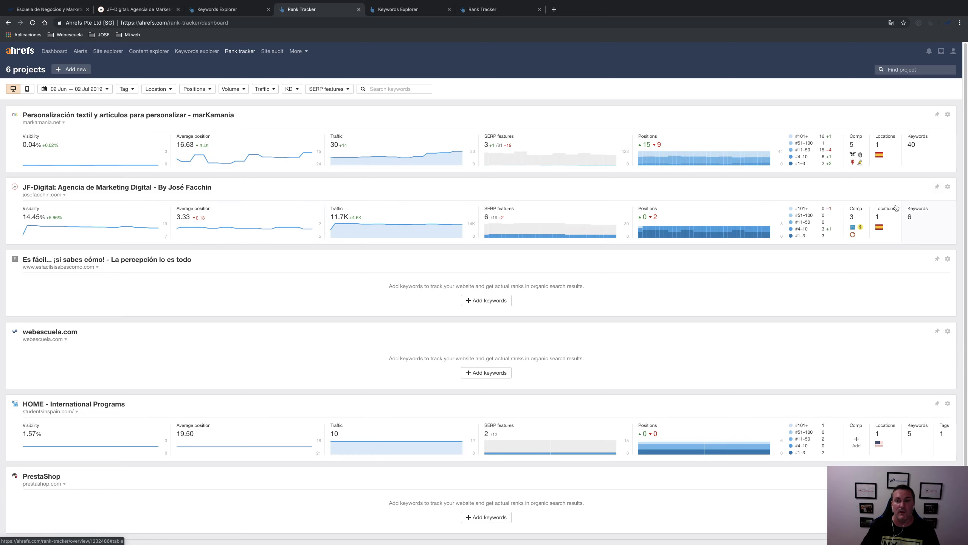
pyautogui.click(97, 190)
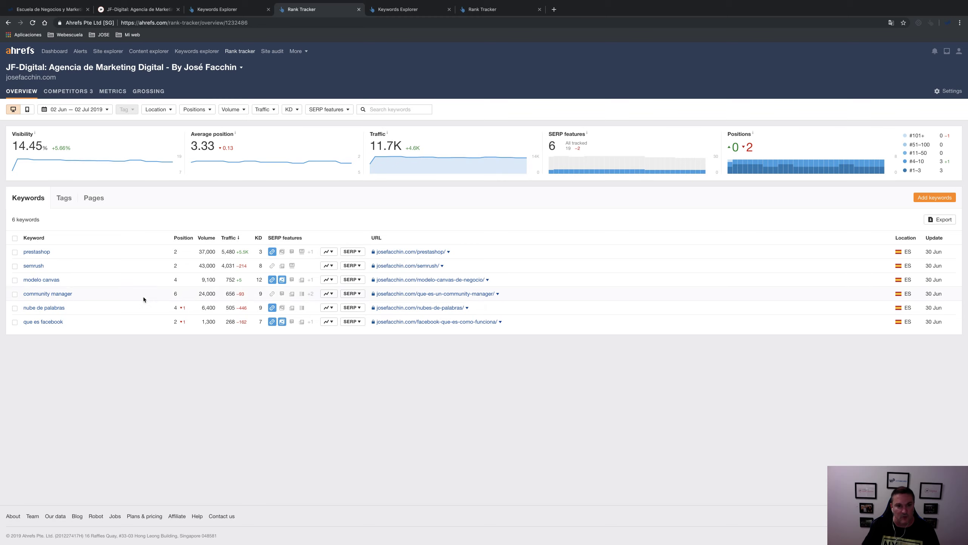
# Step: View the position history of the tracked keyword "prestashop" and expand its SERP results
pyautogui.click(330, 252)
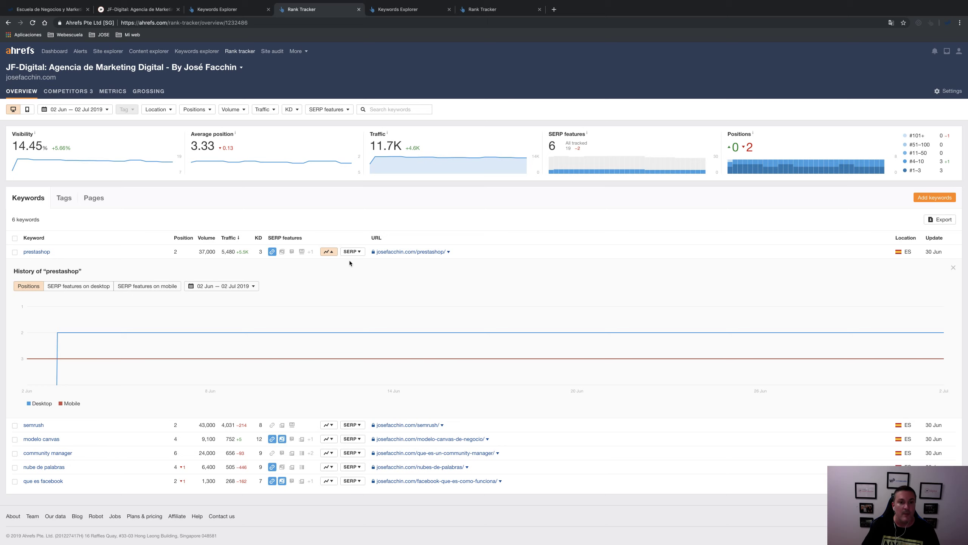
pyautogui.click(330, 252)
pyautogui.click(359, 252)
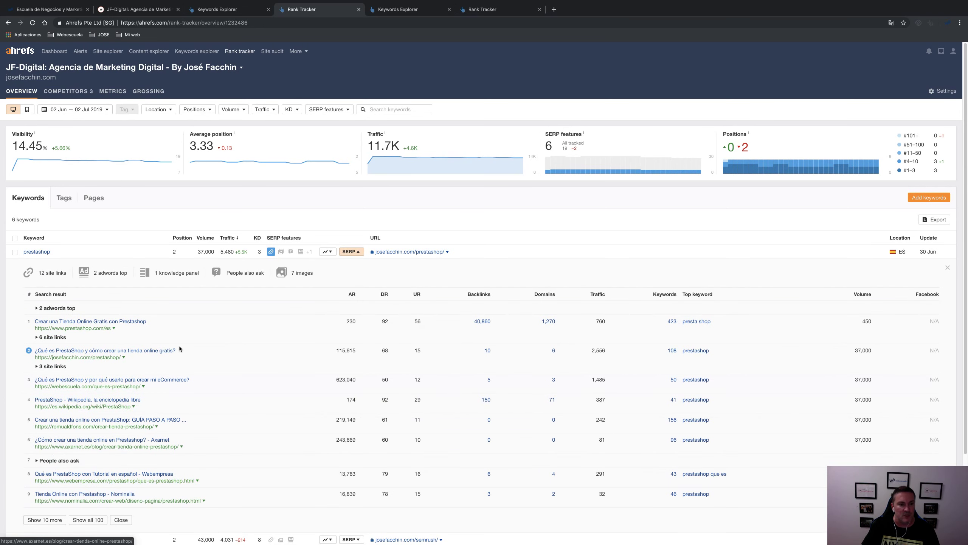
pyautogui.click(351, 252)
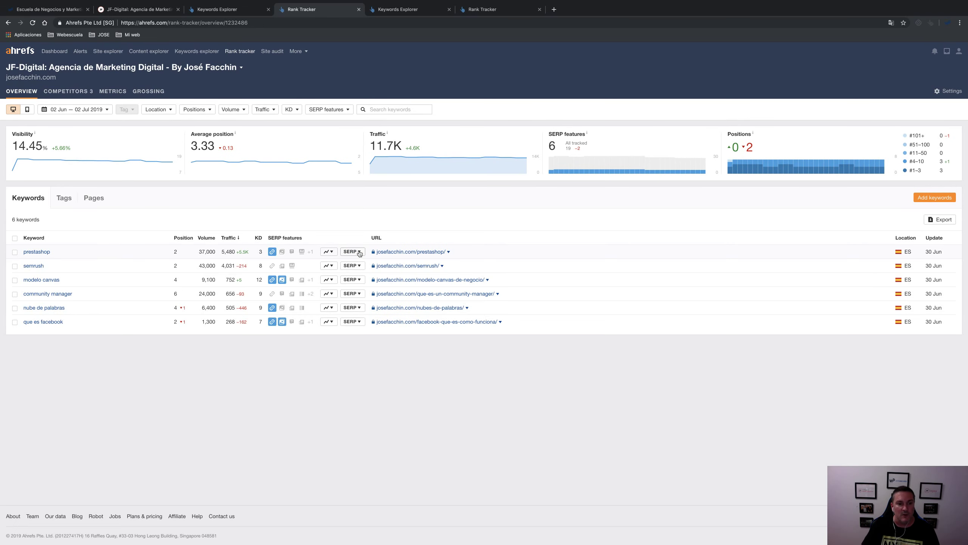
pyautogui.click(358, 252)
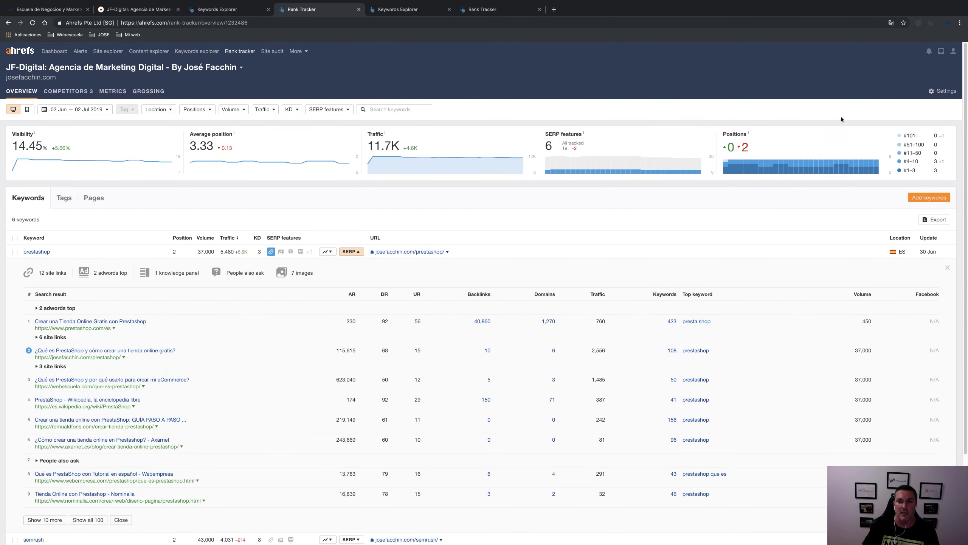
# Step: Look at the CSV export options for the tracked keywords, cancel the export and open Site Audit
pyautogui.click(925, 220)
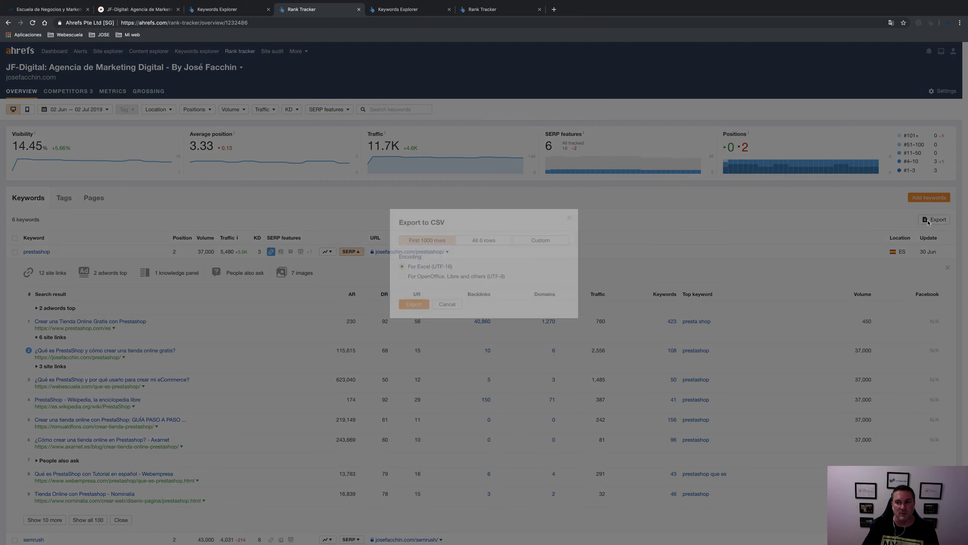
pyautogui.click(448, 305)
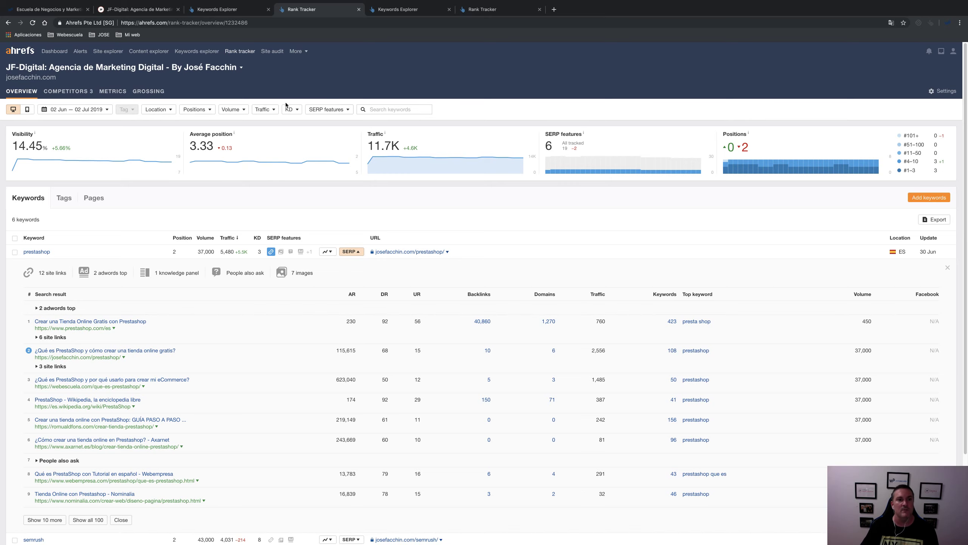
pyautogui.click(269, 52)
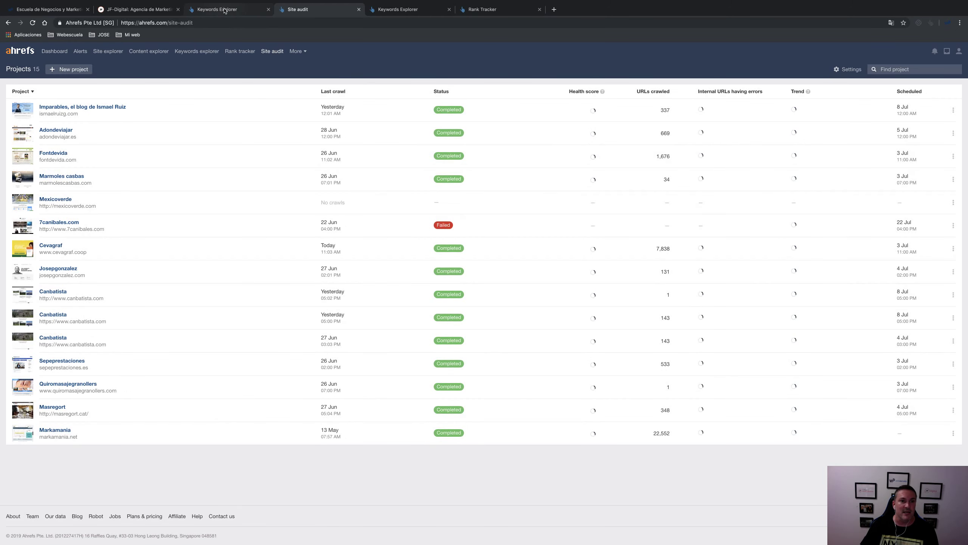
# Step: In the updated "seo" SERP overview, expand josefacchin.com's site links, and view and collapse the "1 Adword top" entry
pyautogui.click(225, 10)
pyautogui.scroll(-6, 336, 253)
pyautogui.scroll(-5, 335, 253)
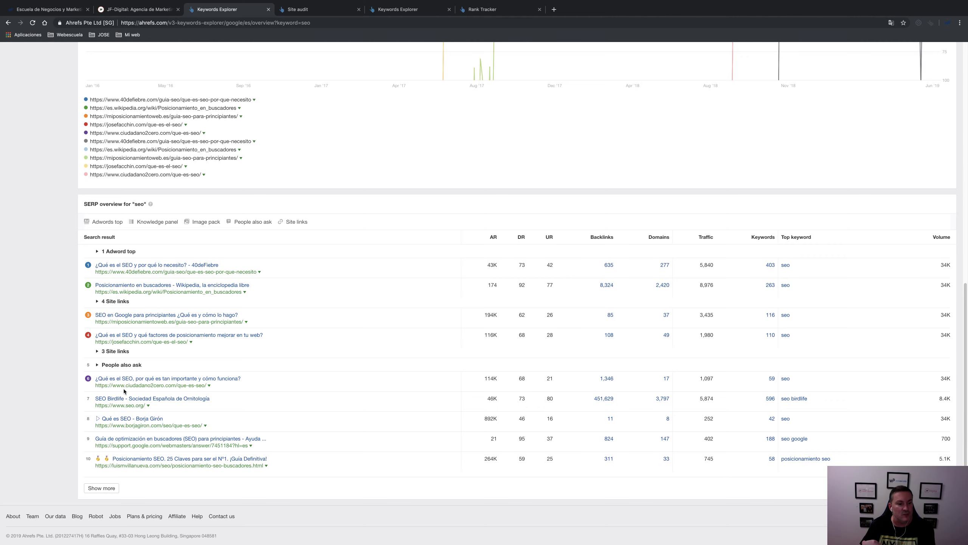
pyautogui.click(98, 352)
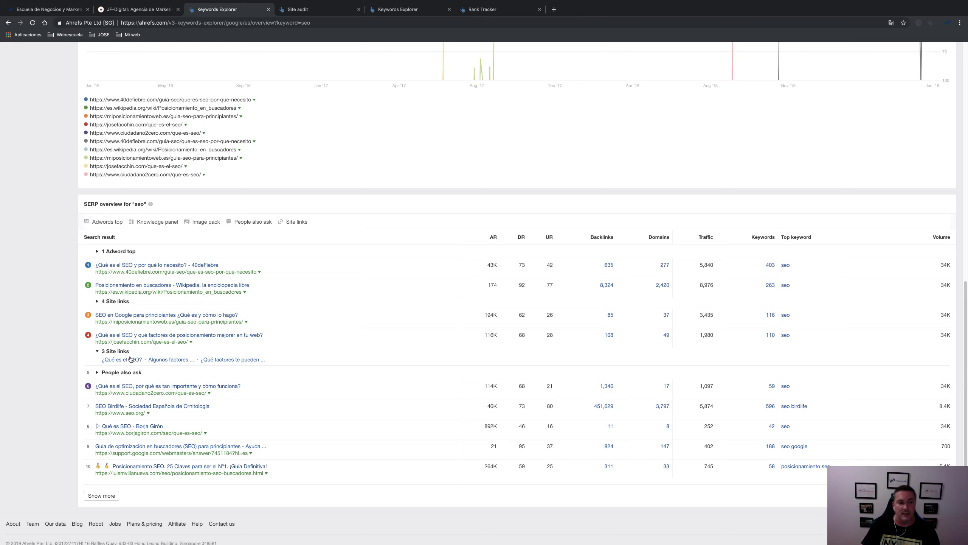
pyautogui.scroll(1, 324, 332)
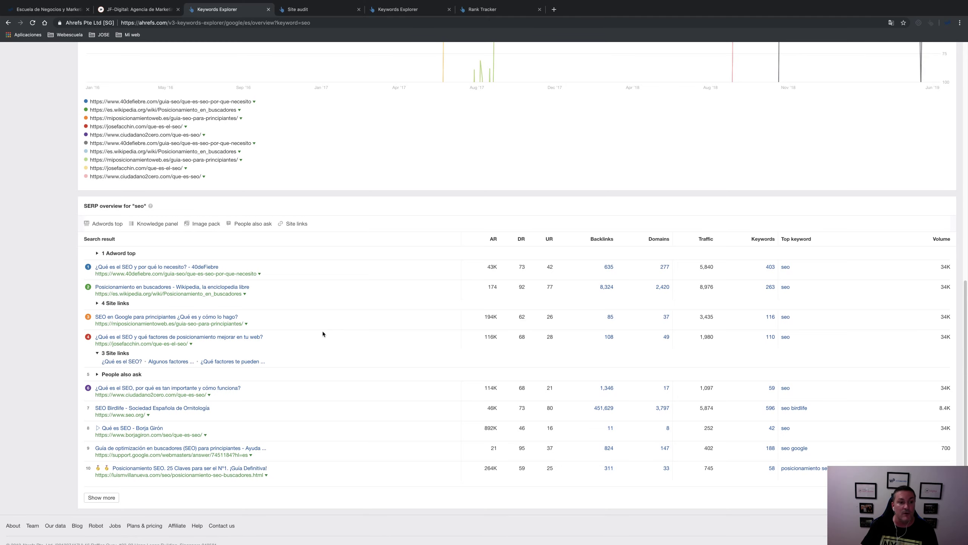
pyautogui.click(104, 253)
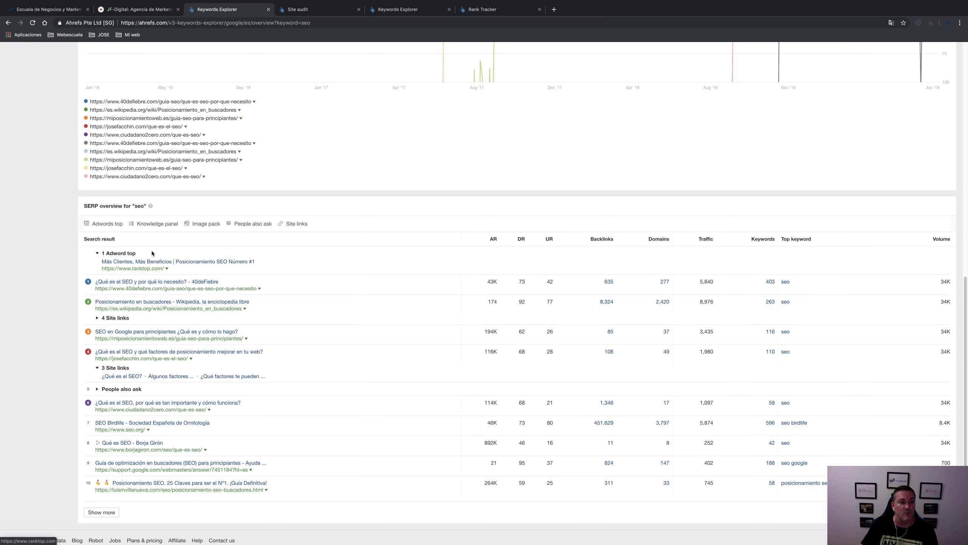
pyautogui.click(100, 253)
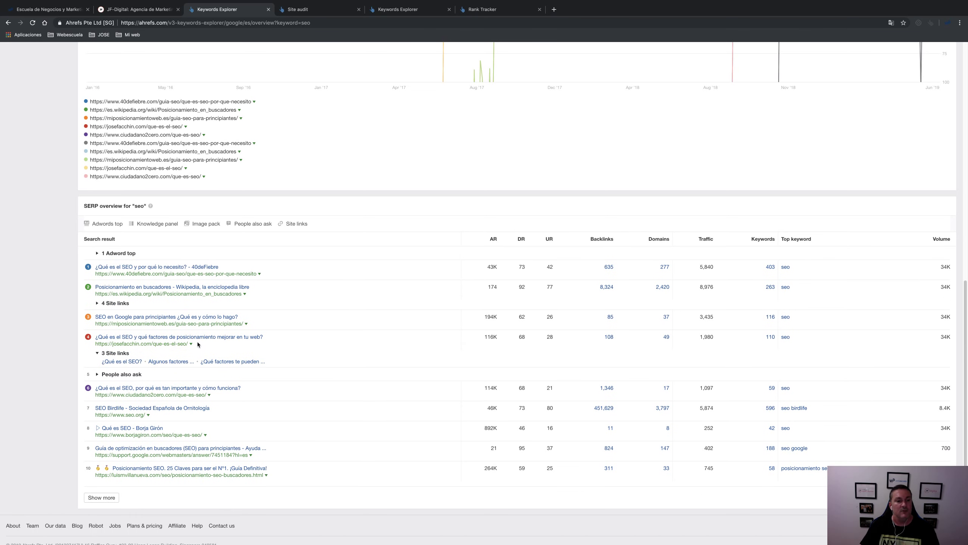
# Step: Review the keyword metrics, keyword ideas and SERP position history in the "seo" overview
pyautogui.scroll(10, 514, 422)
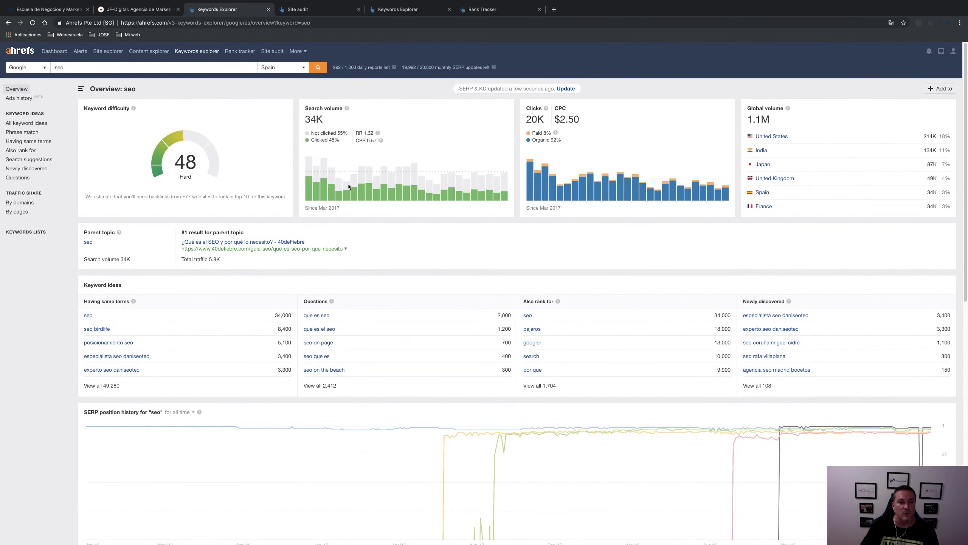
pyautogui.scroll(-5, 744, 439)
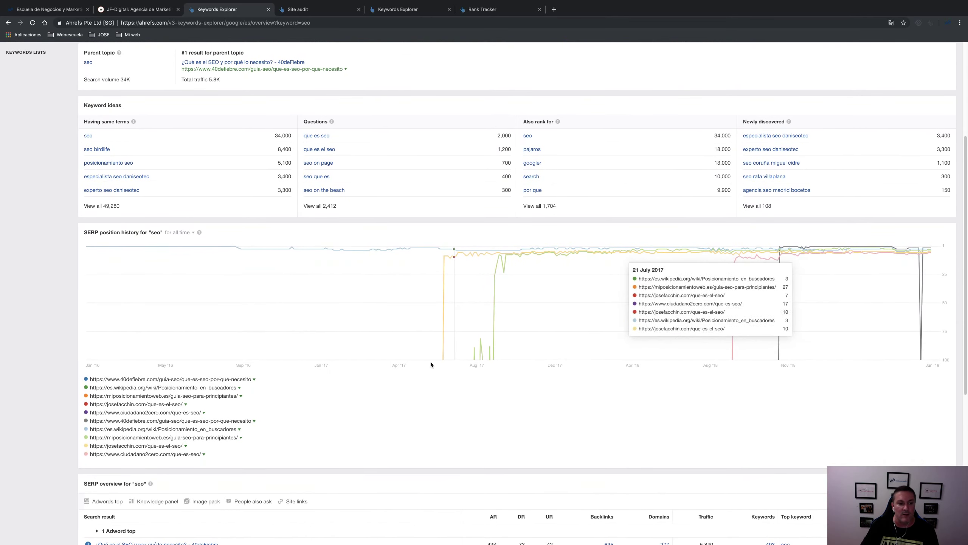
pyautogui.scroll(5, 686, 324)
# Step: Open Site Audit from the "facebook ads" keyword page and close the duplicate Site Audit and Rank Tracker pages
pyautogui.click(414, 12)
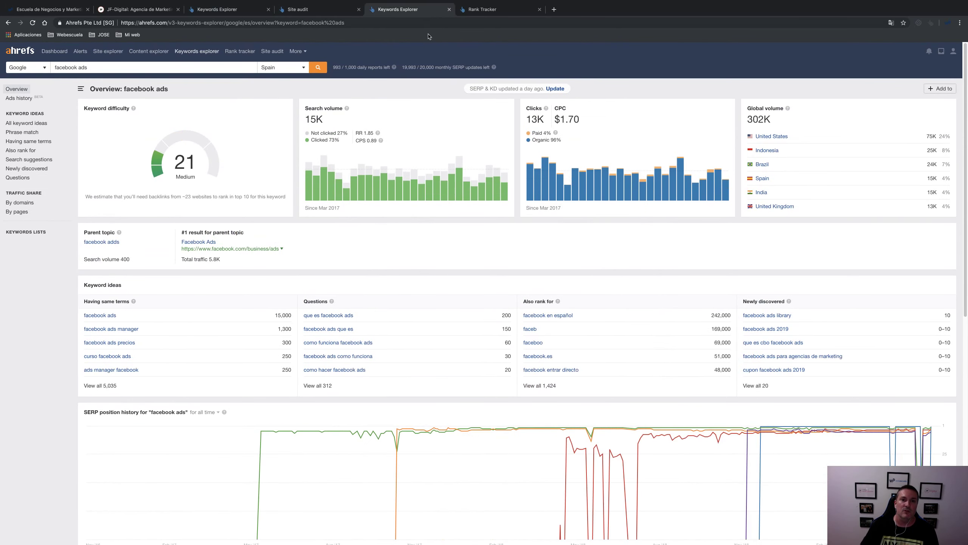
pyautogui.click(273, 51)
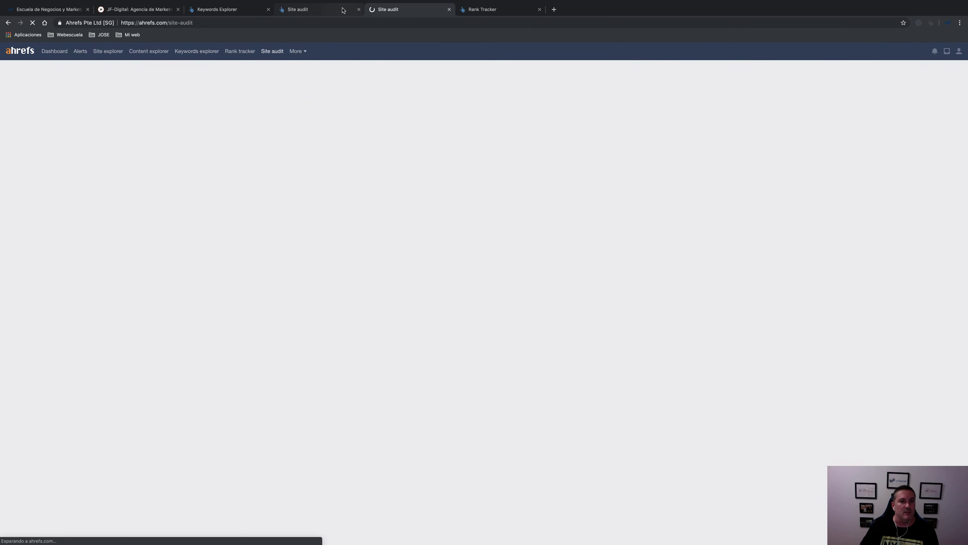
pyautogui.click(359, 10)
pyautogui.click(448, 9)
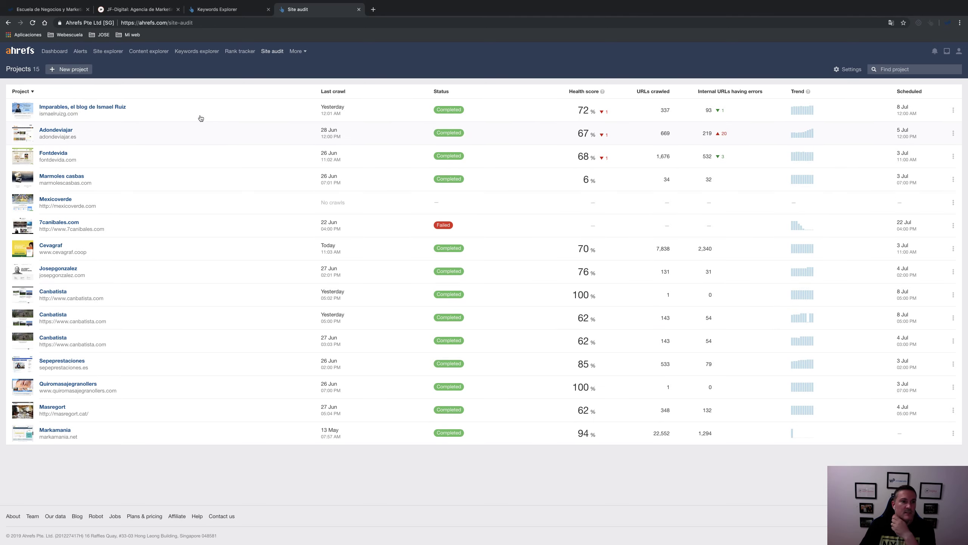
# Step: View the crawl history of the first Site Audit project and open the Domain Comparison tool
pyautogui.click(109, 108)
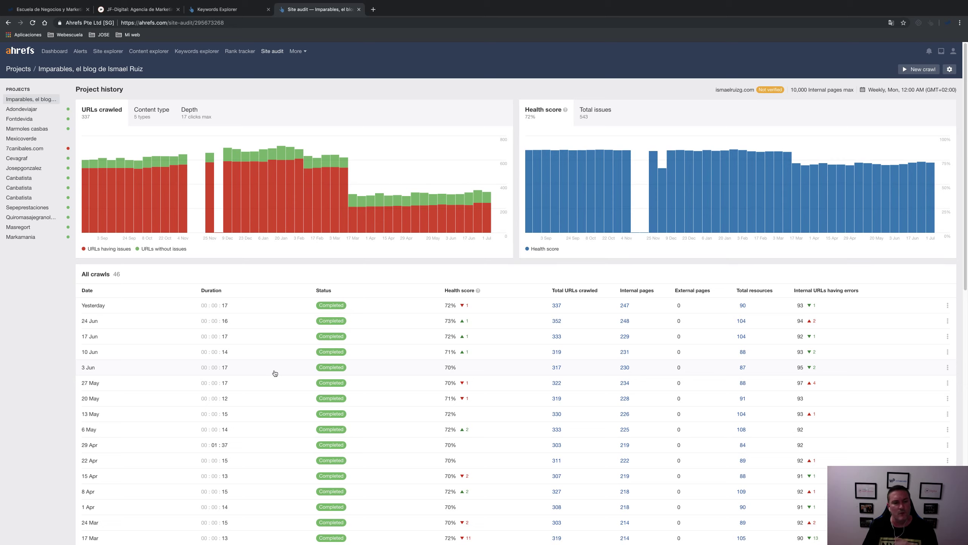
pyautogui.click(296, 51)
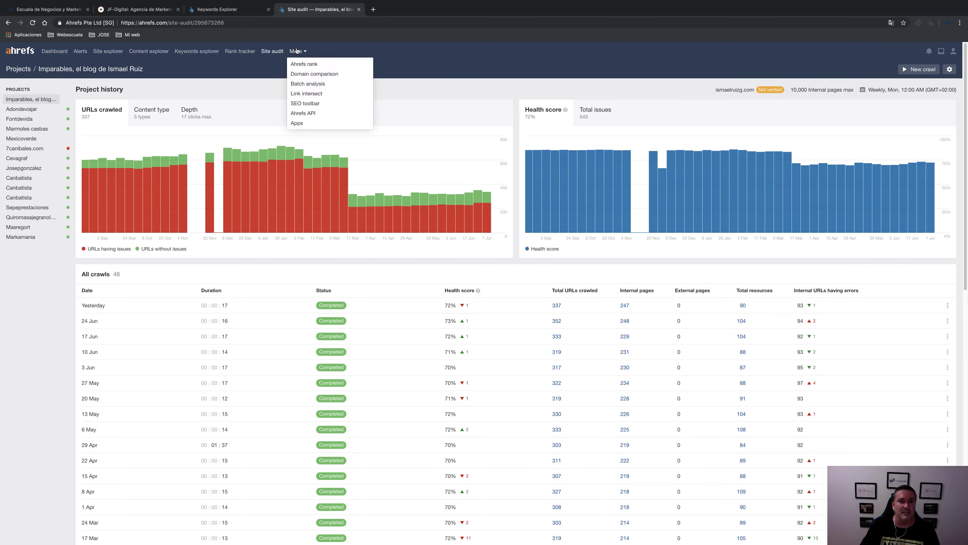
pyautogui.click(332, 75)
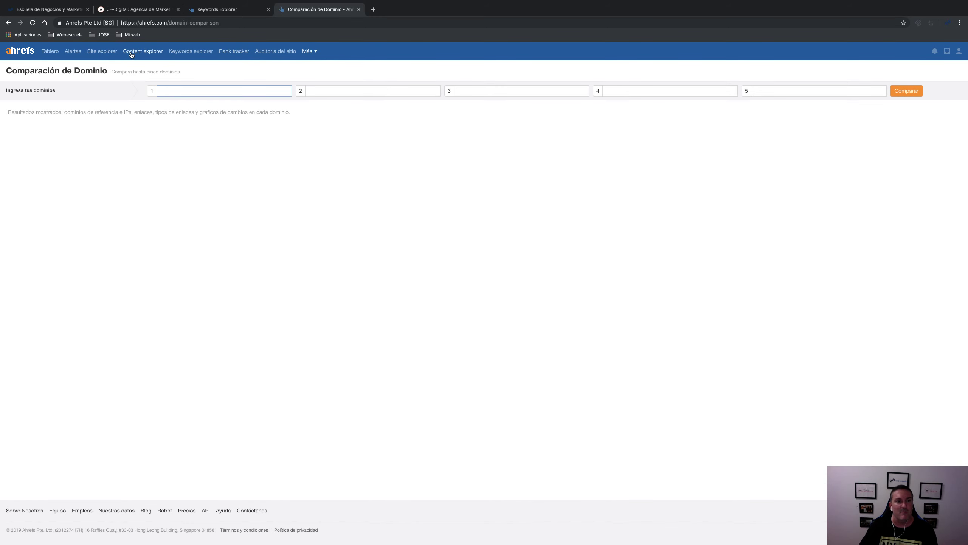
# Step: Look over the "seo" overview in Keywords Explorer, opening and closing the 40defiebre.com SEO guide page
pyautogui.click(202, 11)
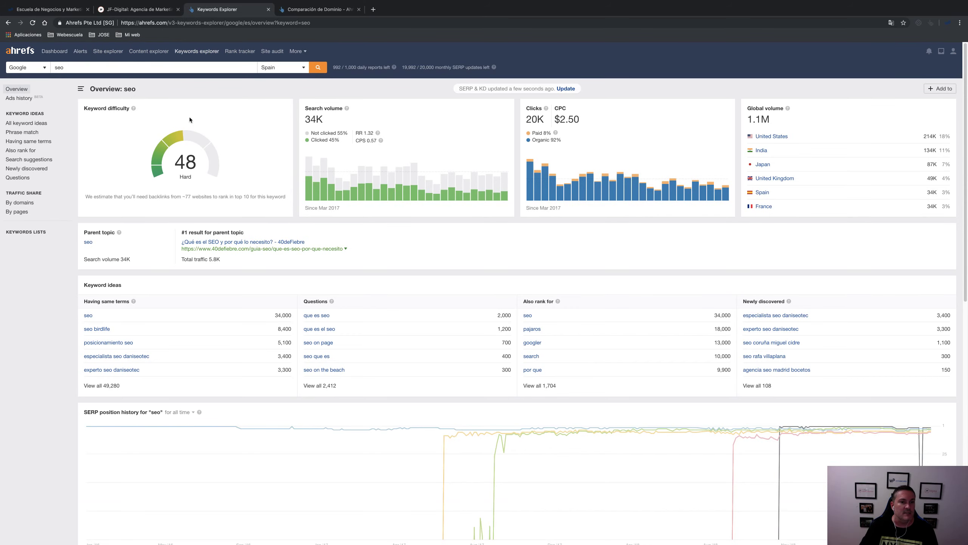
pyautogui.scroll(-1, 234, 420)
pyautogui.scroll(-1, 234, 419)
pyautogui.scroll(3, 233, 370)
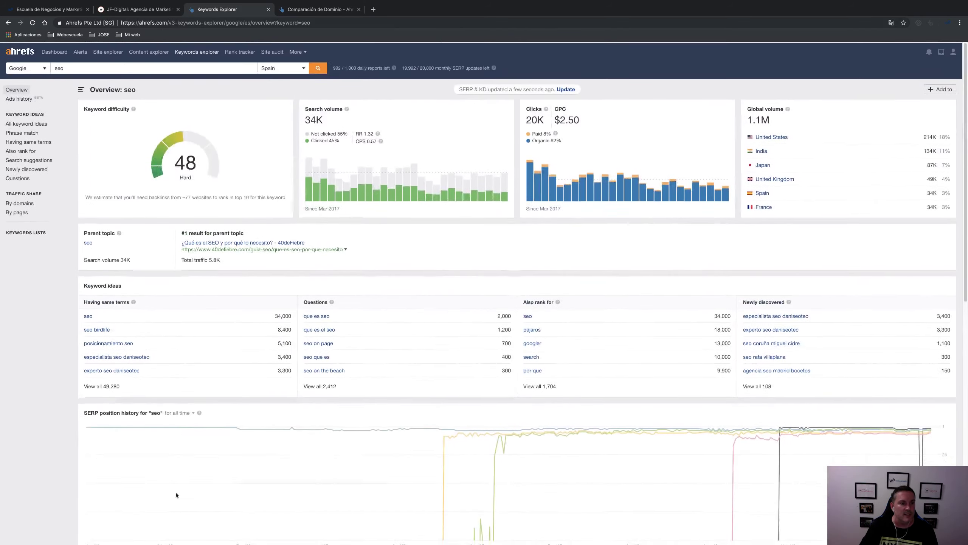
pyautogui.scroll(-5, 180, 474)
pyautogui.click(153, 523)
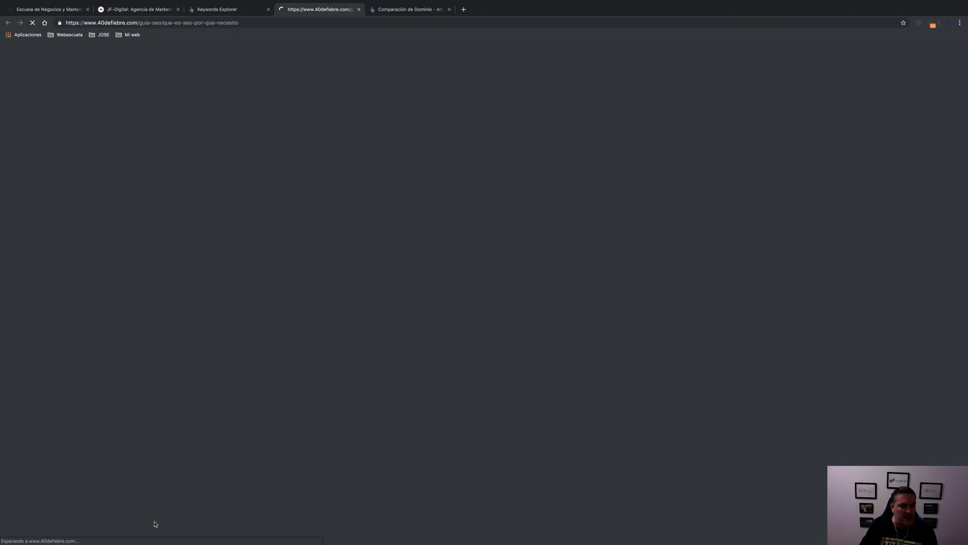
pyautogui.click(358, 9)
pyautogui.scroll(4, 125, 81)
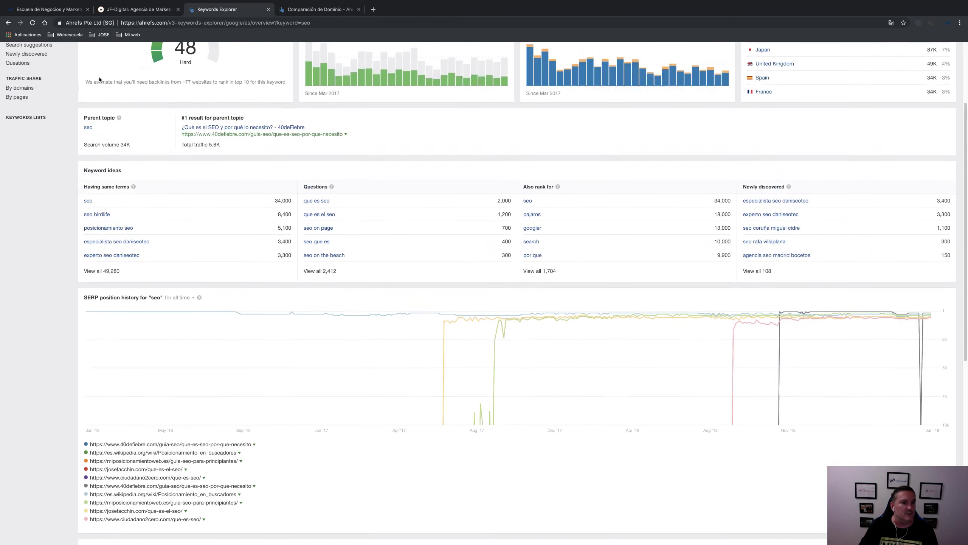
pyautogui.scroll(2, 64, 66)
# Step: Open the josefacchin.com project from the dashboard and view its competing domains report
pyautogui.click(54, 51)
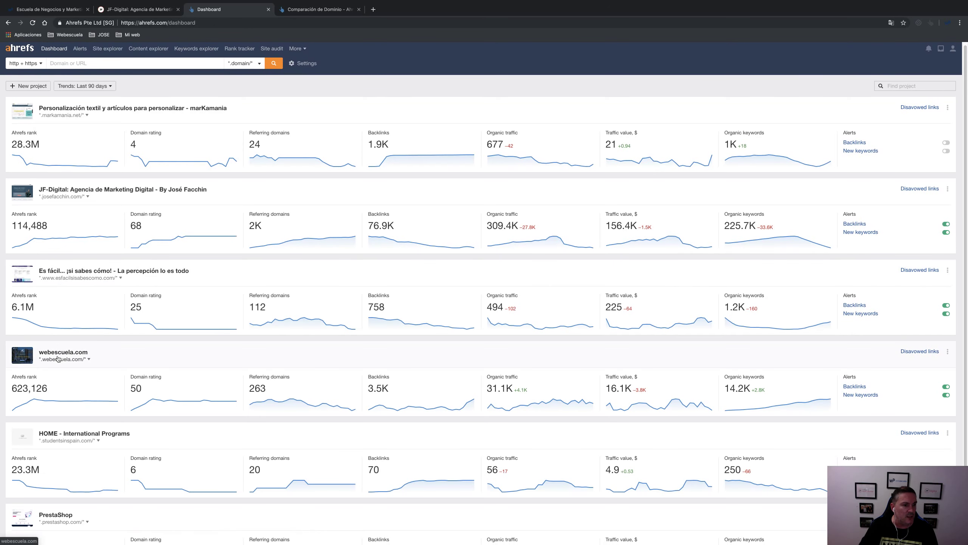
pyautogui.click(75, 192)
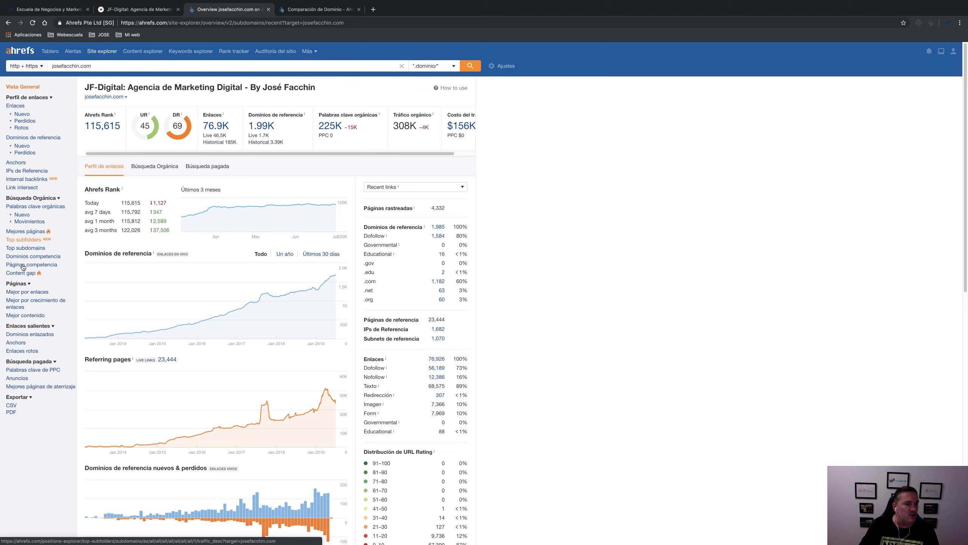
pyautogui.click(23, 257)
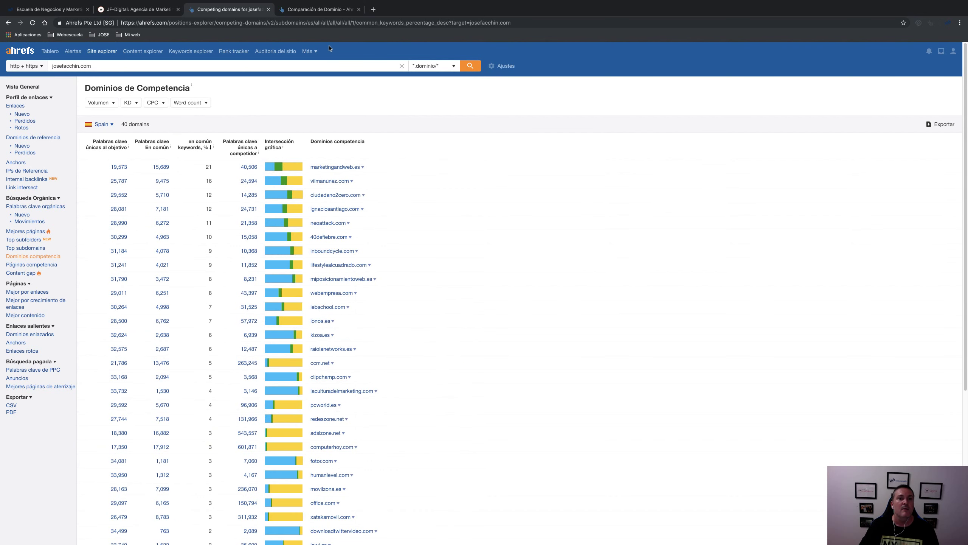
# Step: Return to the Domain Comparison page and open the Batch Analysis tool
pyautogui.hotkey('ctrl', 'Tab')
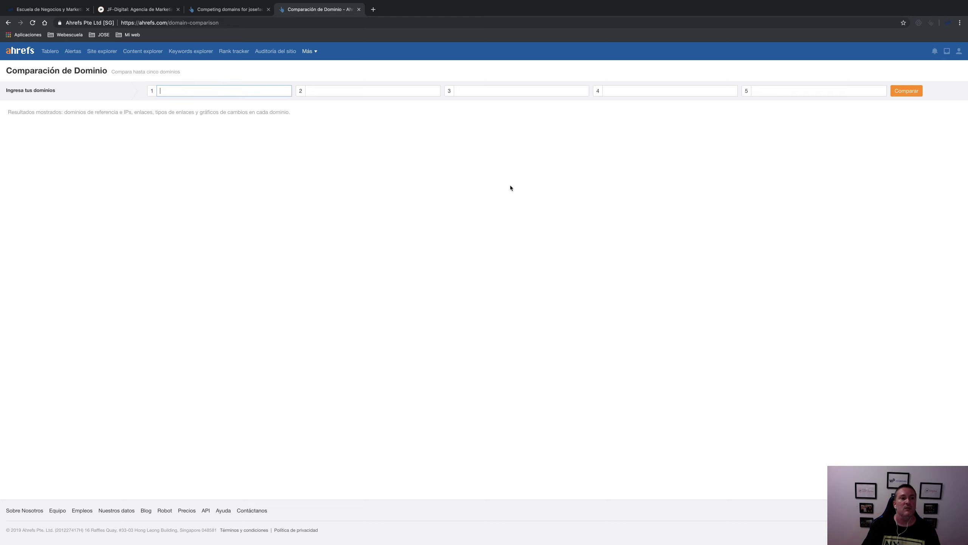
pyautogui.click(308, 51)
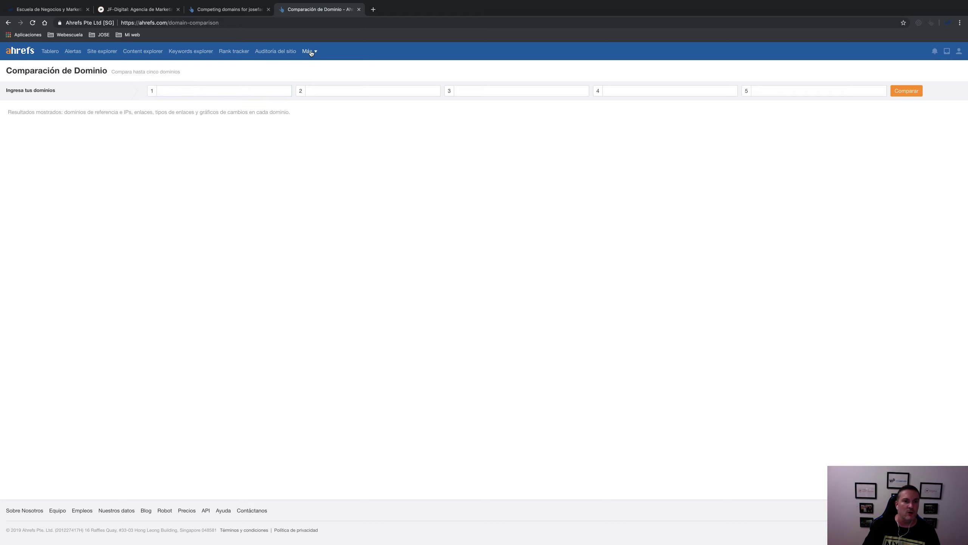
pyautogui.click(314, 83)
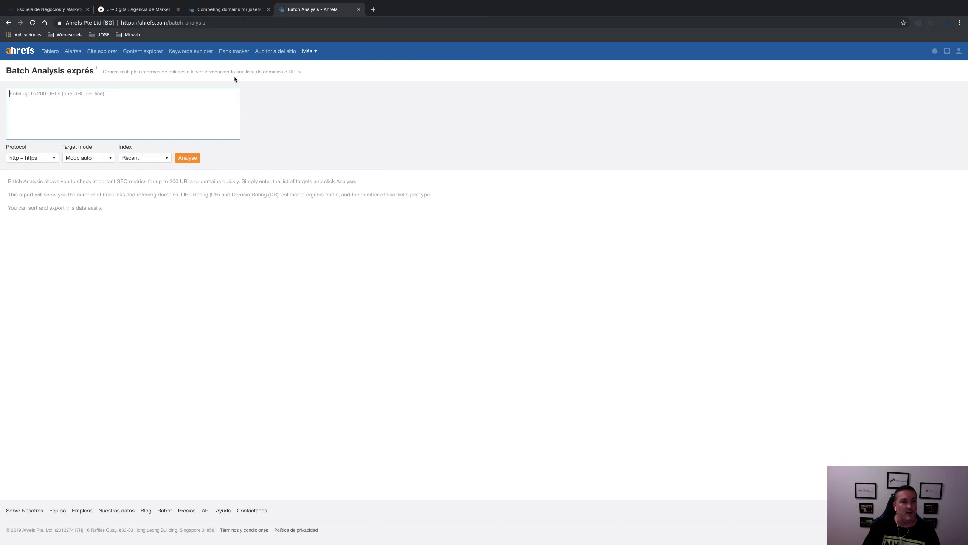
# Step: Open the Link Intersect tool and add seven more empty target fields for domains or URLs
pyautogui.click(308, 52)
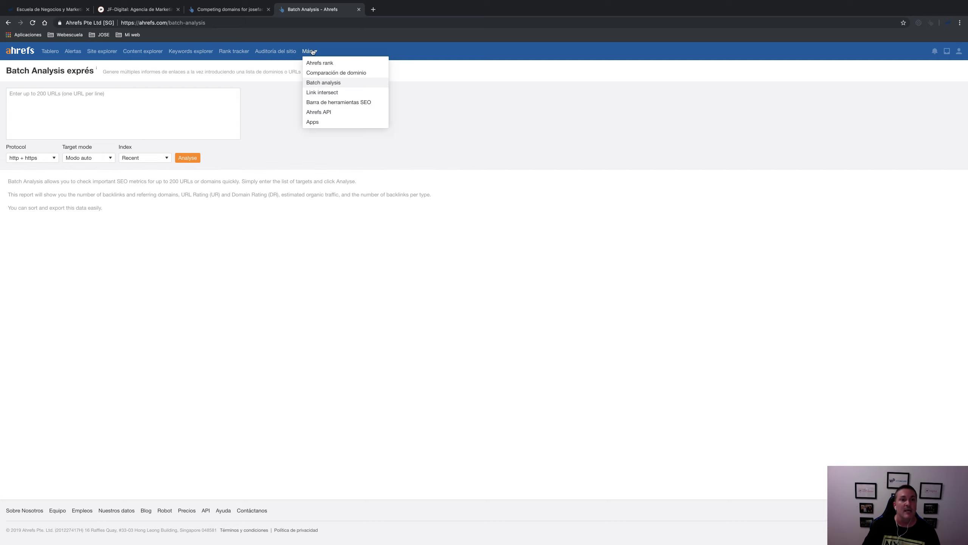
pyautogui.click(318, 93)
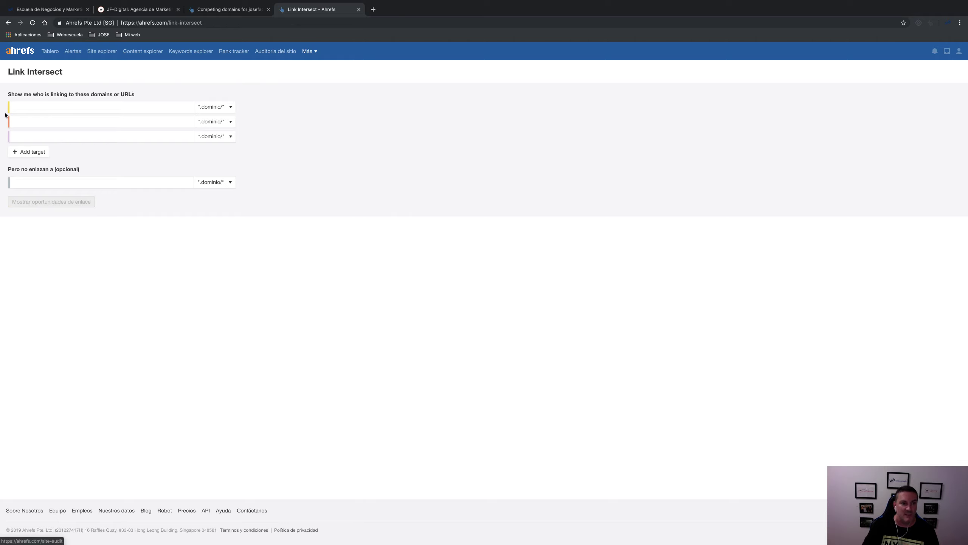
pyautogui.click(20, 154)
pyautogui.click(20, 168)
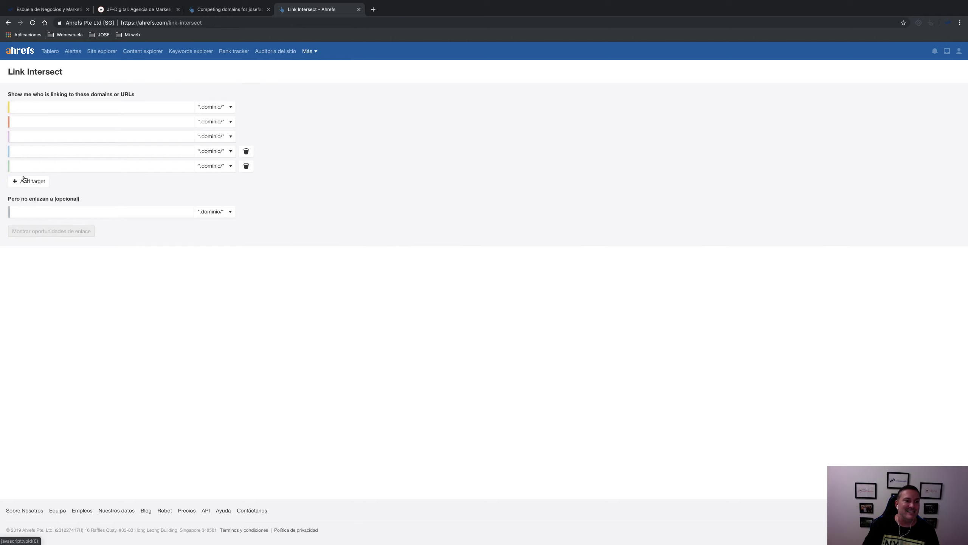
pyautogui.click(25, 180)
pyautogui.click(27, 196)
pyautogui.click(28, 212)
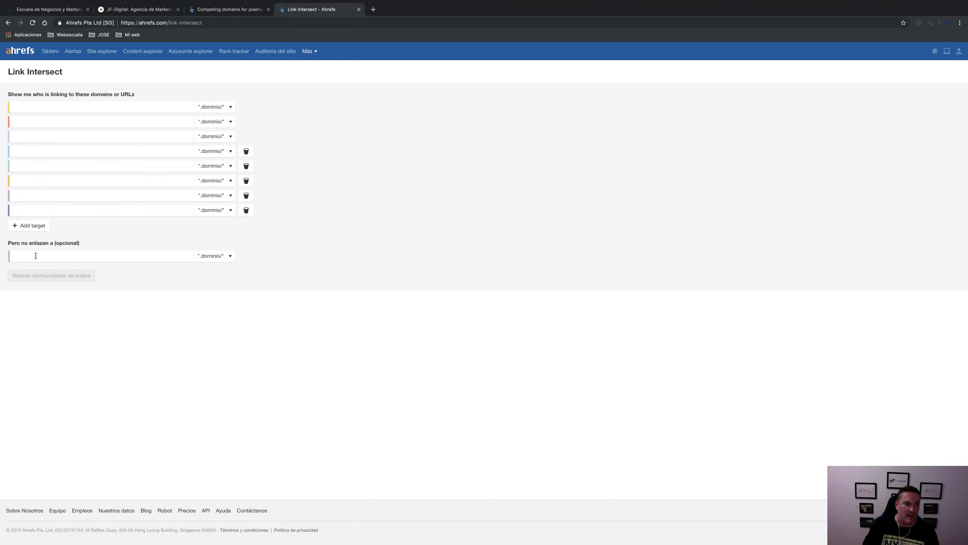
pyautogui.click(34, 233)
pyautogui.click(30, 240)
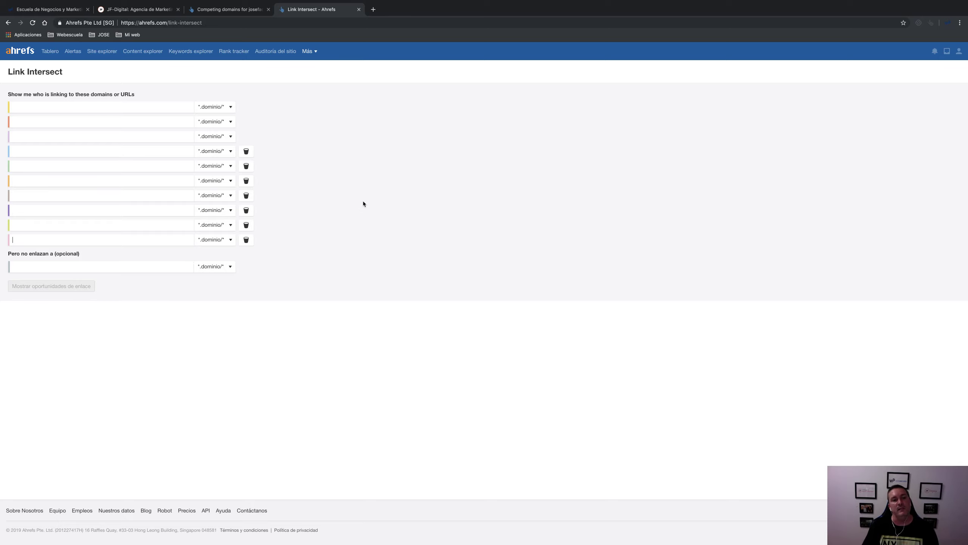
# Step: Open the Ahrefs Apps page and look through the listed third-party SEO tools
pyautogui.click(315, 55)
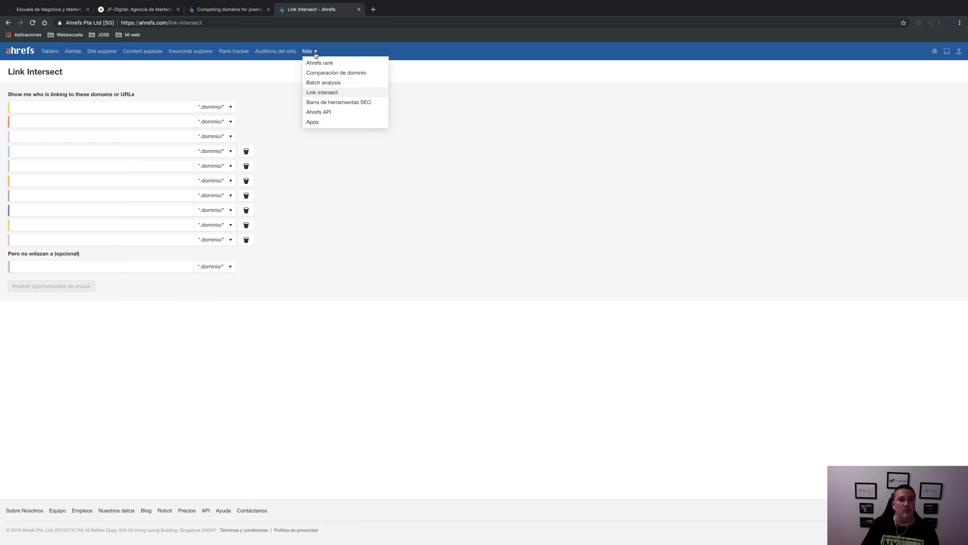
pyautogui.click(312, 122)
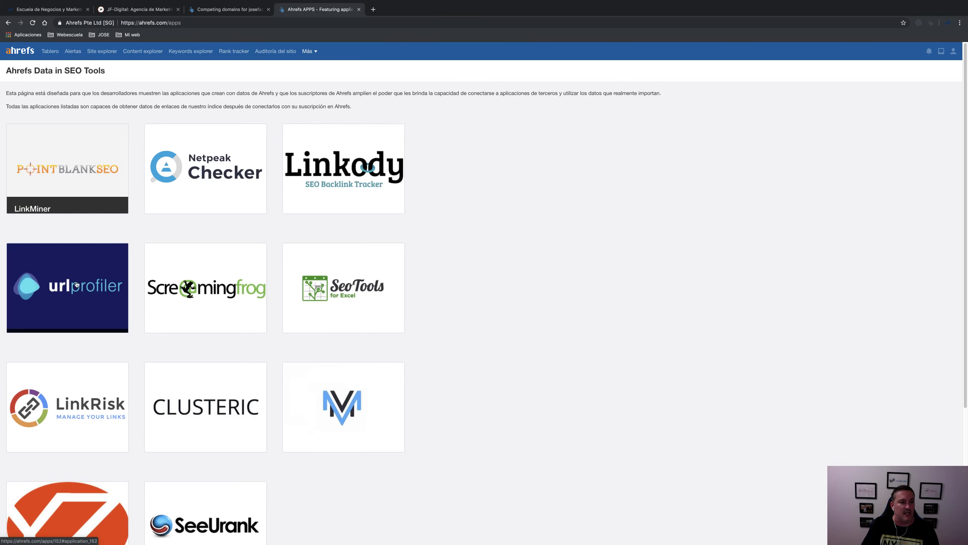
pyautogui.scroll(-5, 194, 361)
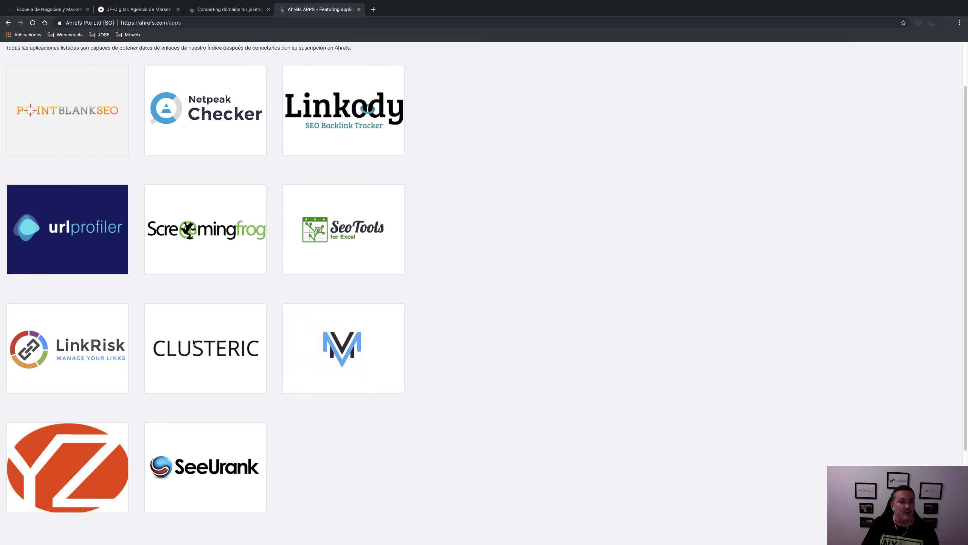
pyautogui.scroll(2, 192, 343)
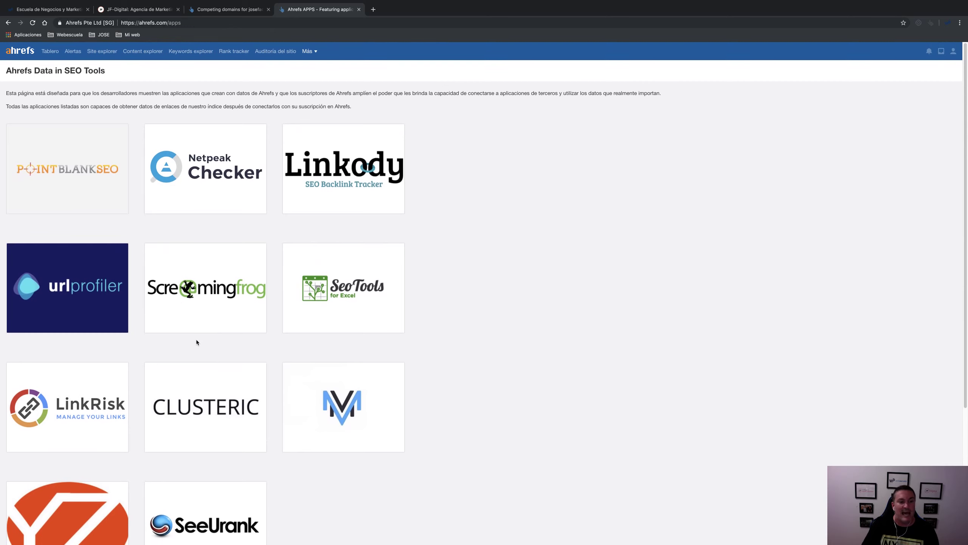
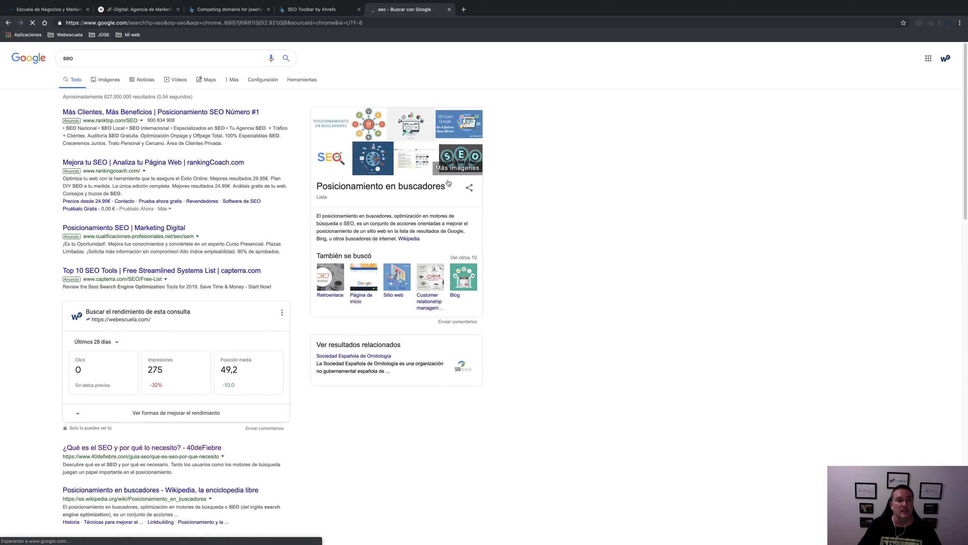
# Step: Turn on the Ahrefs SEO Toolbar for the Google results for "seo" and review the metrics under each result
pyautogui.click(931, 25)
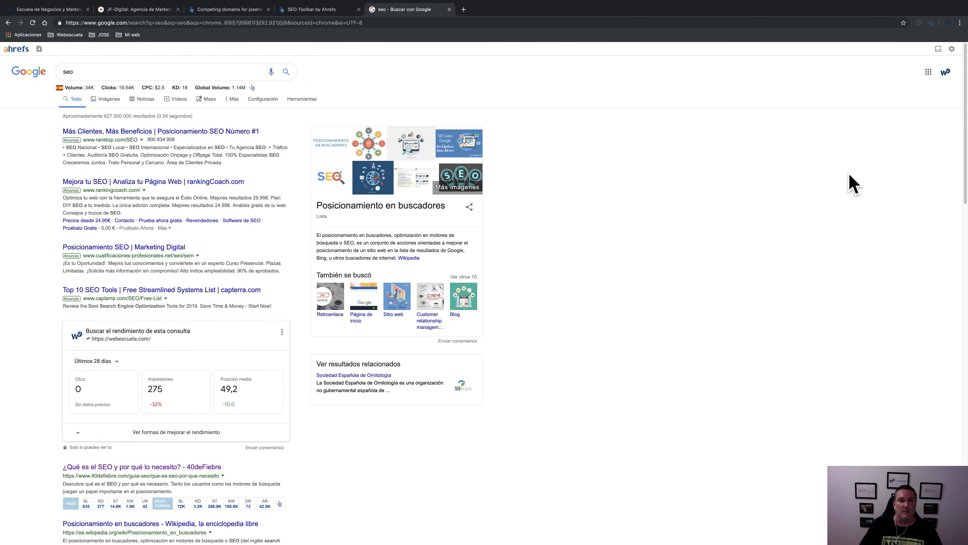
pyautogui.scroll(-6, 823, 229)
pyautogui.scroll(-3, 127, 262)
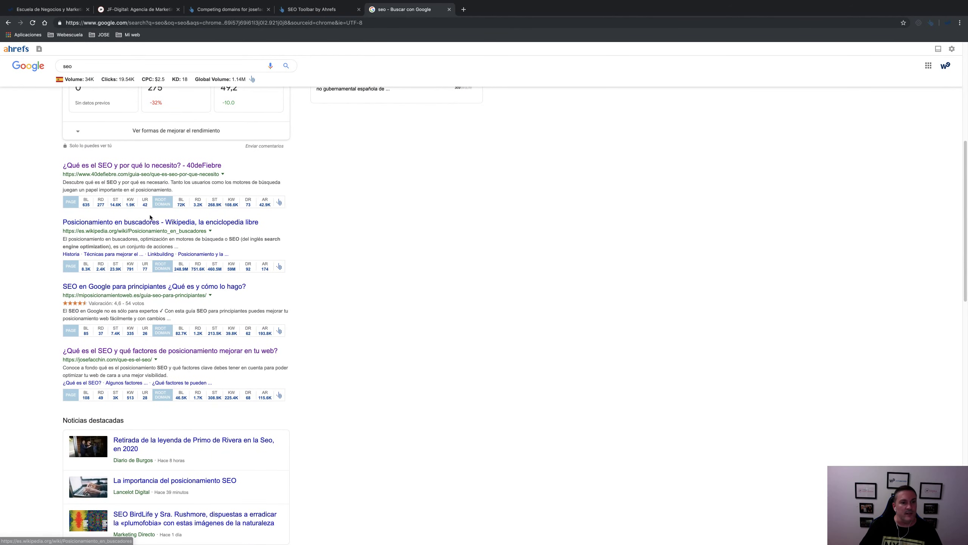
pyautogui.scroll(-4, 293, 221)
pyautogui.scroll(11, 357, 378)
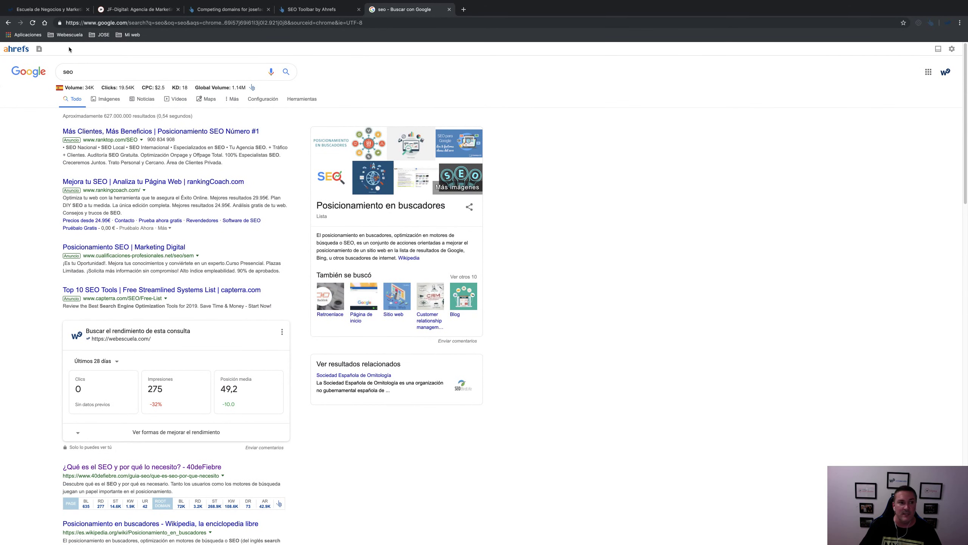
# Step: Examine the Ahrefs SEO Toolbar's SERP overlay settings and browse the search volume country list without changing the country
pyautogui.click(951, 50)
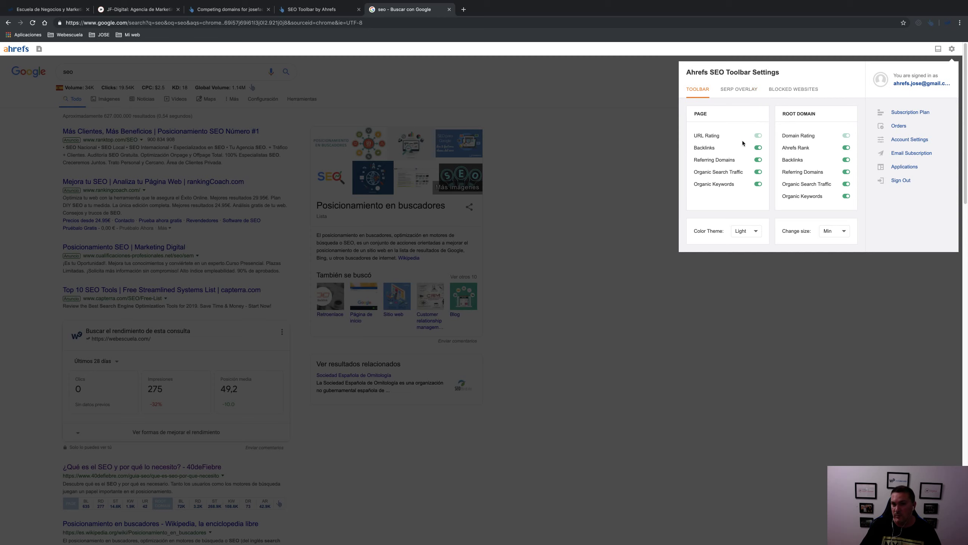
pyautogui.click(728, 93)
pyautogui.click(812, 282)
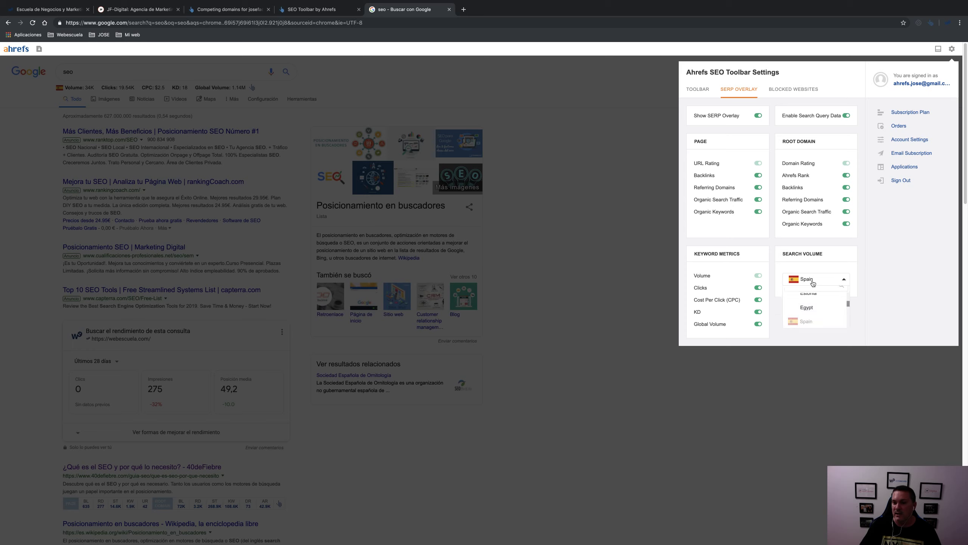
pyautogui.scroll(-3, 809, 318)
pyautogui.scroll(5, 808, 318)
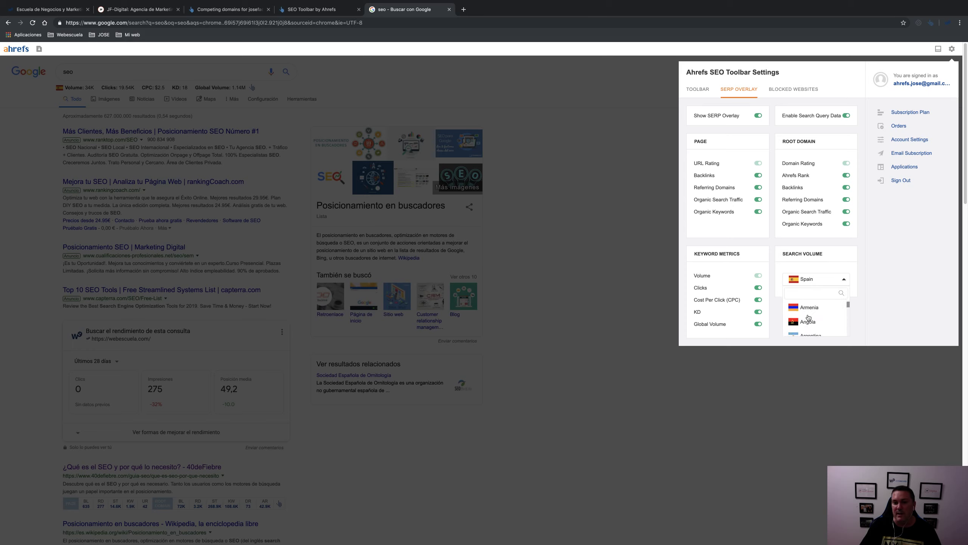
pyautogui.click(892, 280)
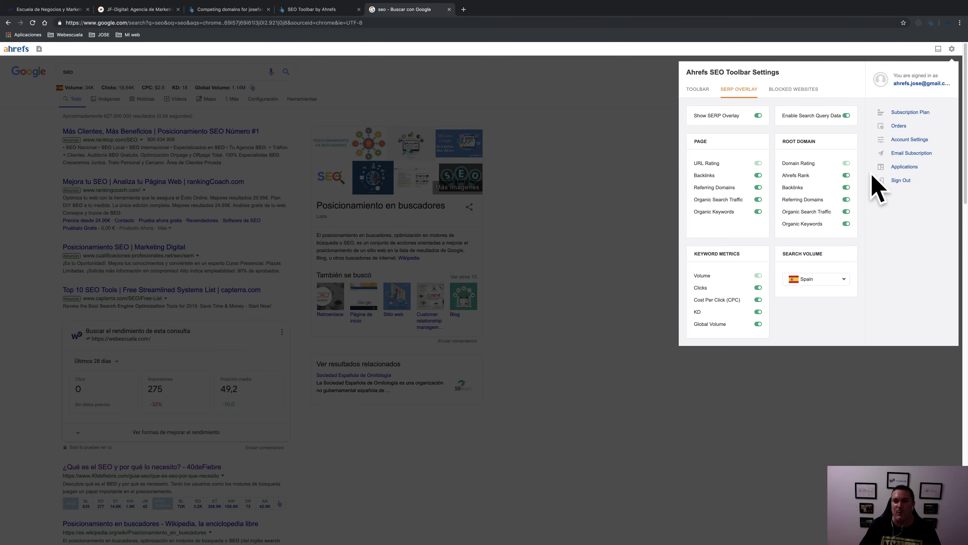
# Step: Remove webescuela.com from the Ahrefs SEO Toolbar's blocked websites, save the empty list and close the settings
pyautogui.click(804, 91)
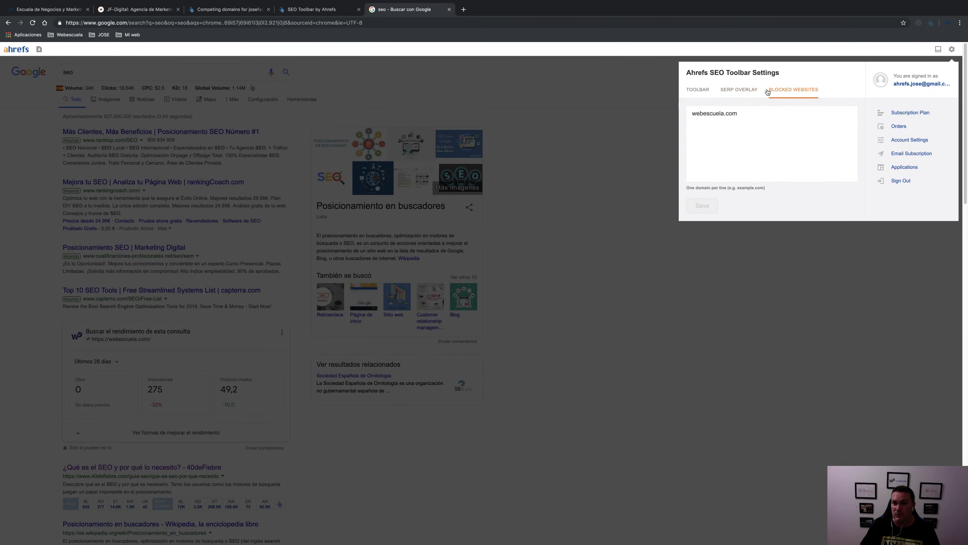
pyautogui.click(747, 91)
pyautogui.click(785, 92)
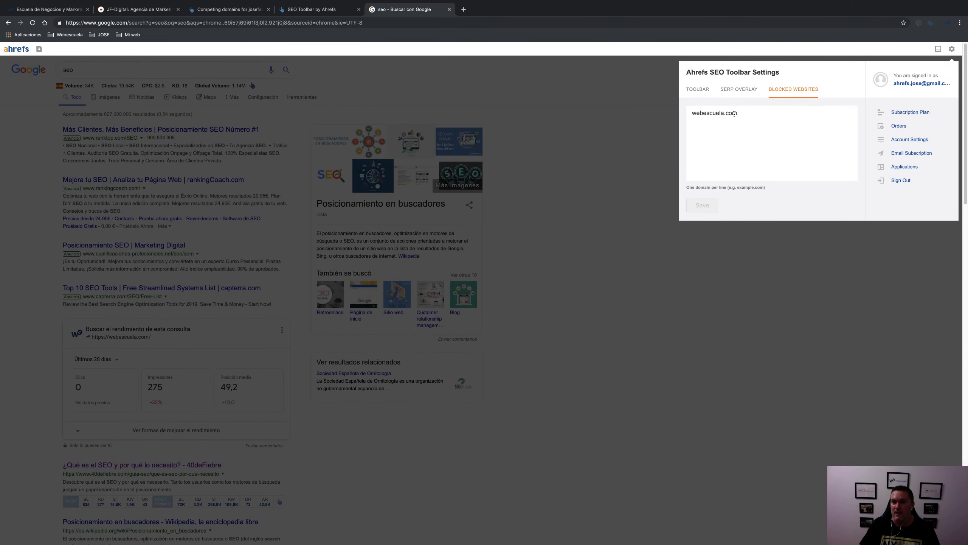
pyautogui.press('super+a')
pyautogui.press('BackSpace')
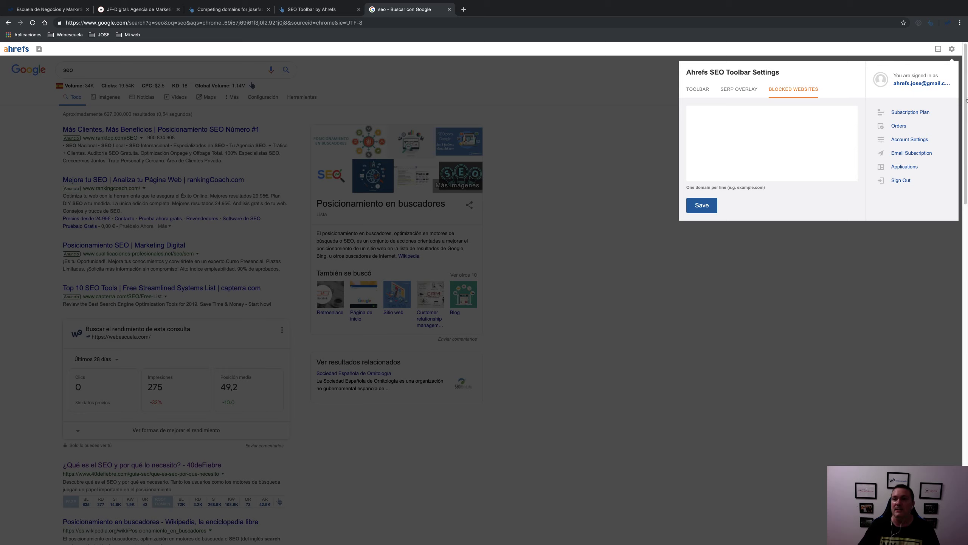
pyautogui.click(704, 205)
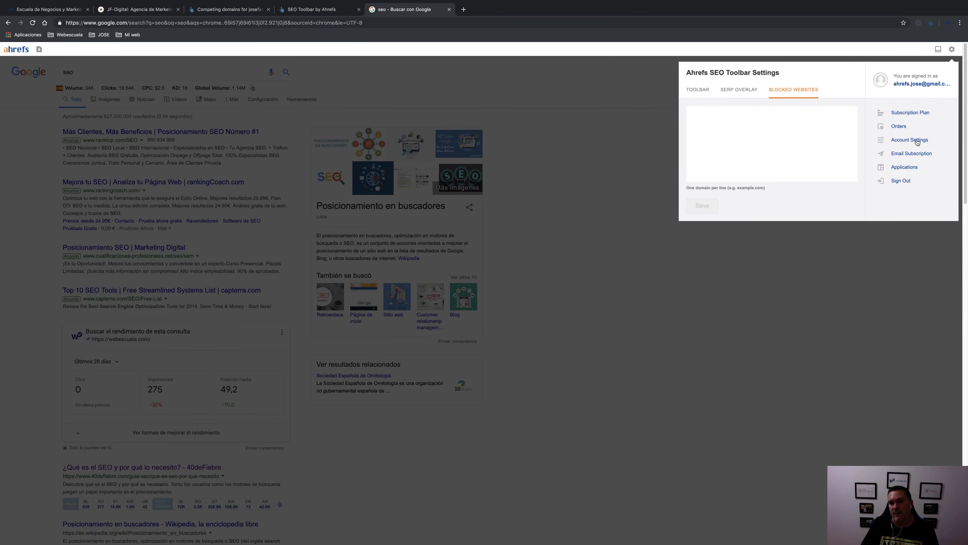
pyautogui.click(631, 116)
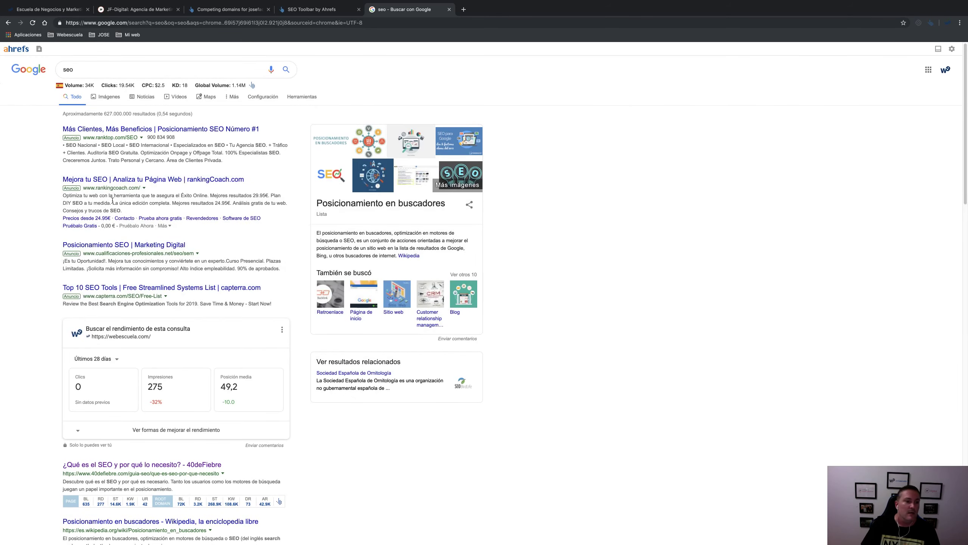
# Step: Review the toolbar metrics under the Google results and open the page-level organic keywords report for the 40deFiebre result
pyautogui.scroll(-6, 113, 200)
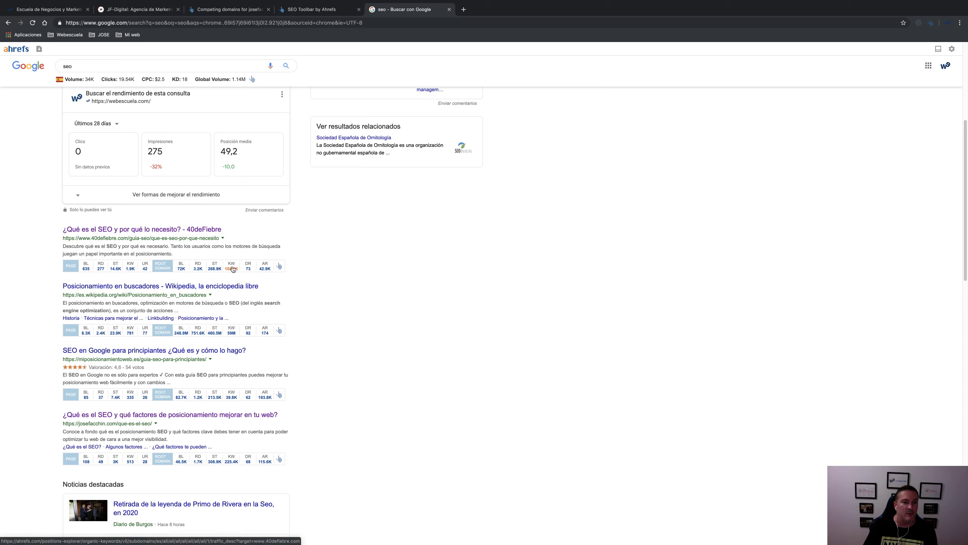
pyautogui.moveTo(233, 269)
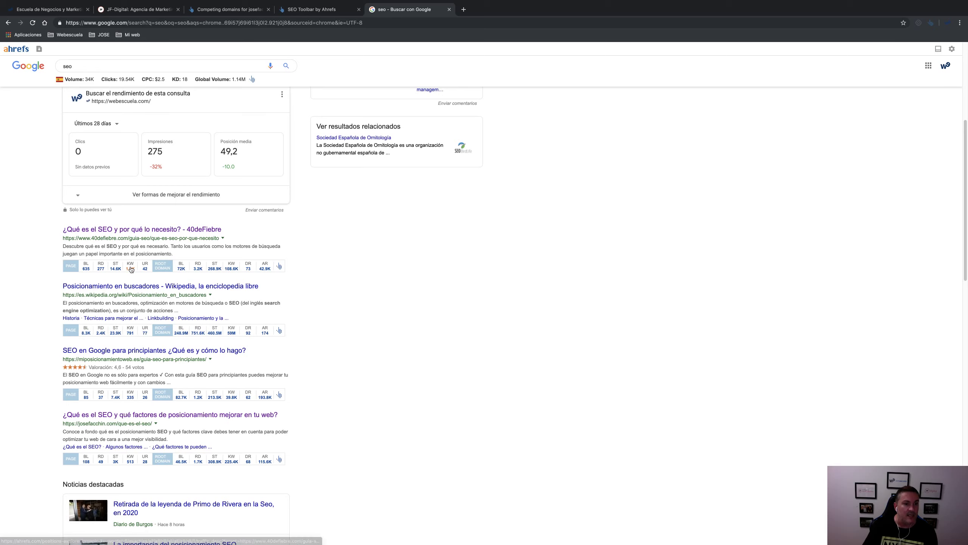
pyautogui.moveTo(131, 269)
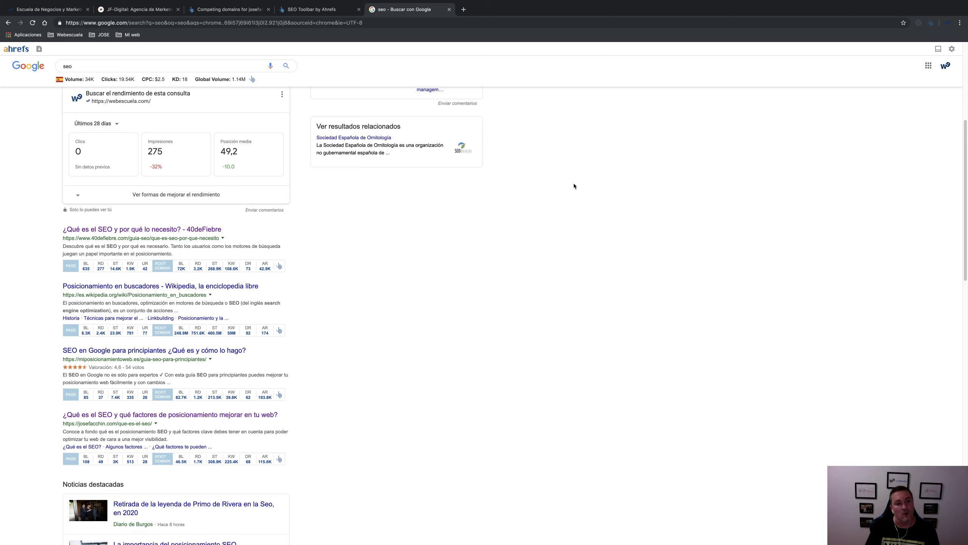
pyautogui.click(133, 270)
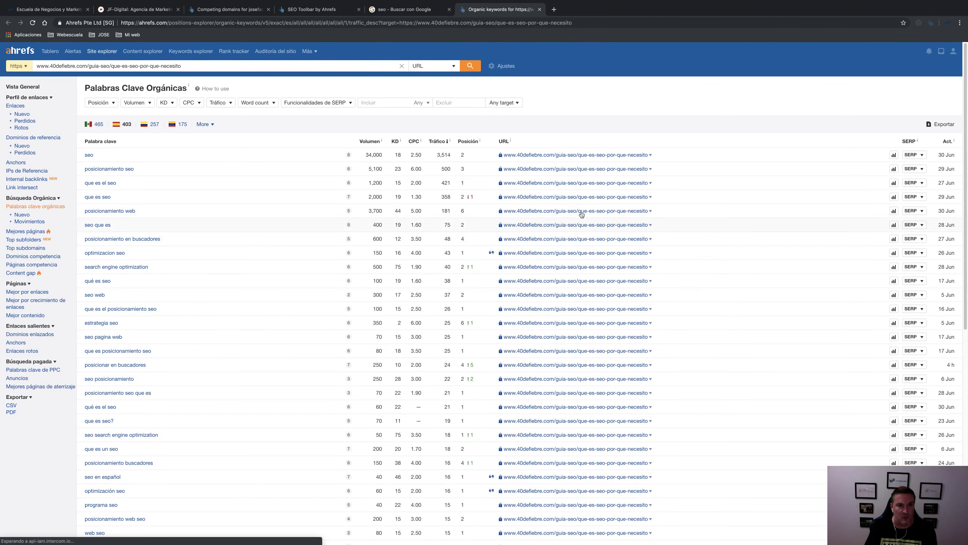
# Step: Open the page-level organic keywords report for the JF-Digital homepage, and return from the competing domains report to the Ahrefs dashboard
pyautogui.click(140, 12)
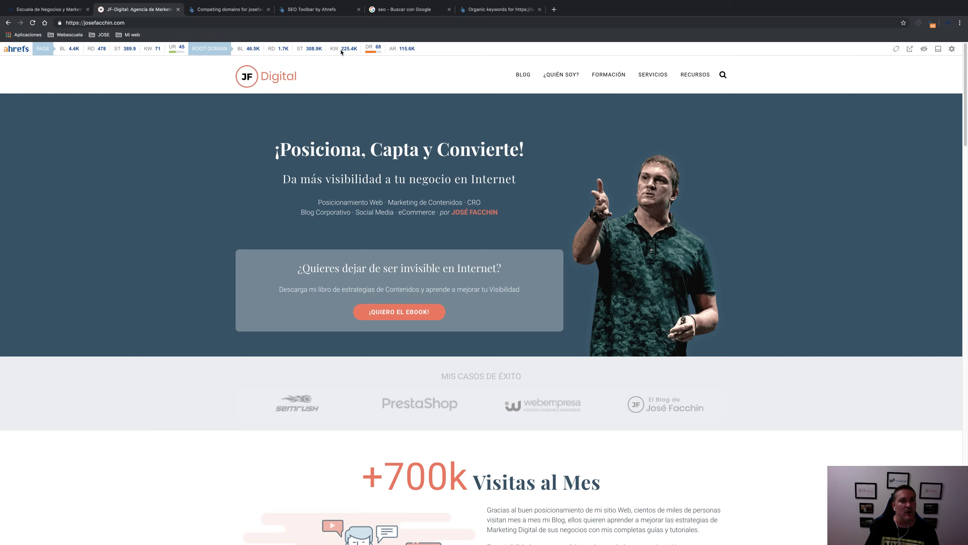
pyautogui.click(158, 49)
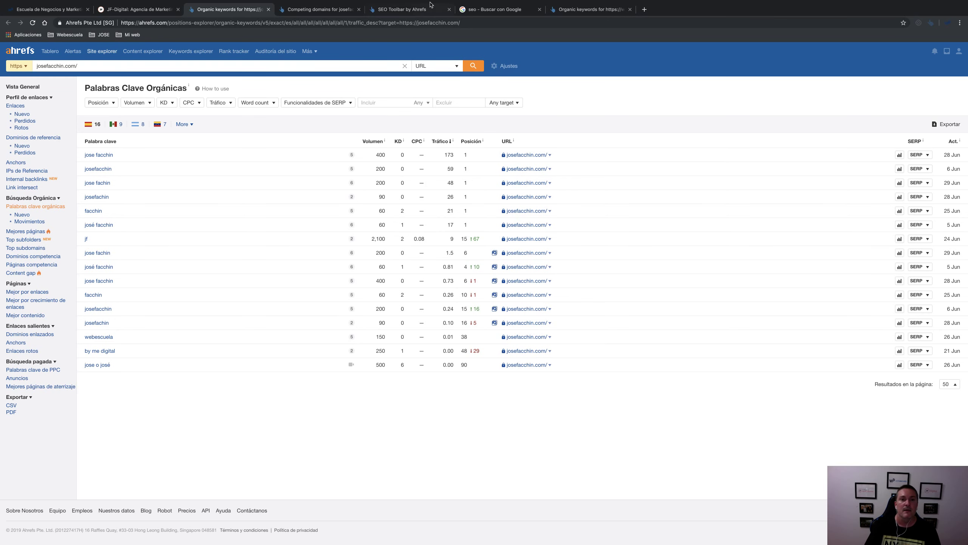
pyautogui.click(328, 10)
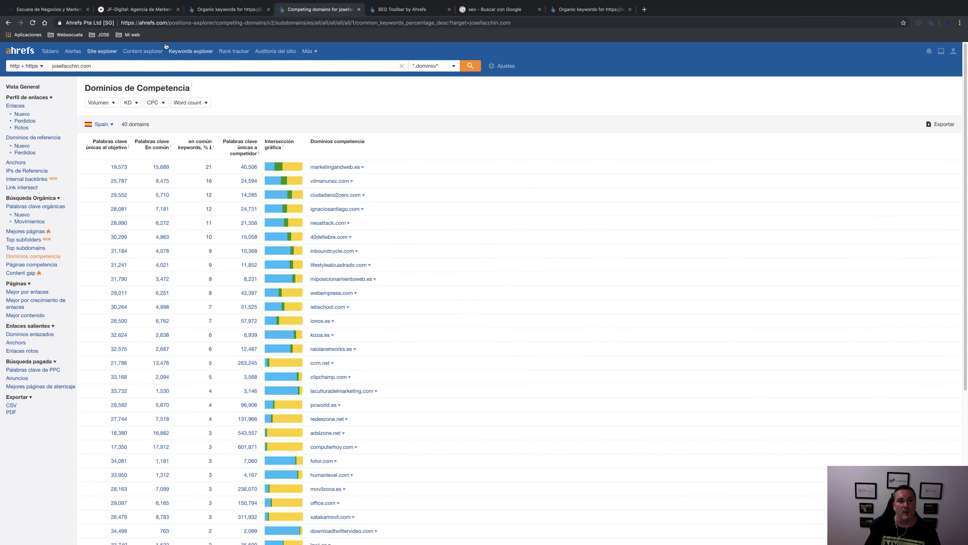
pyautogui.click(30, 52)
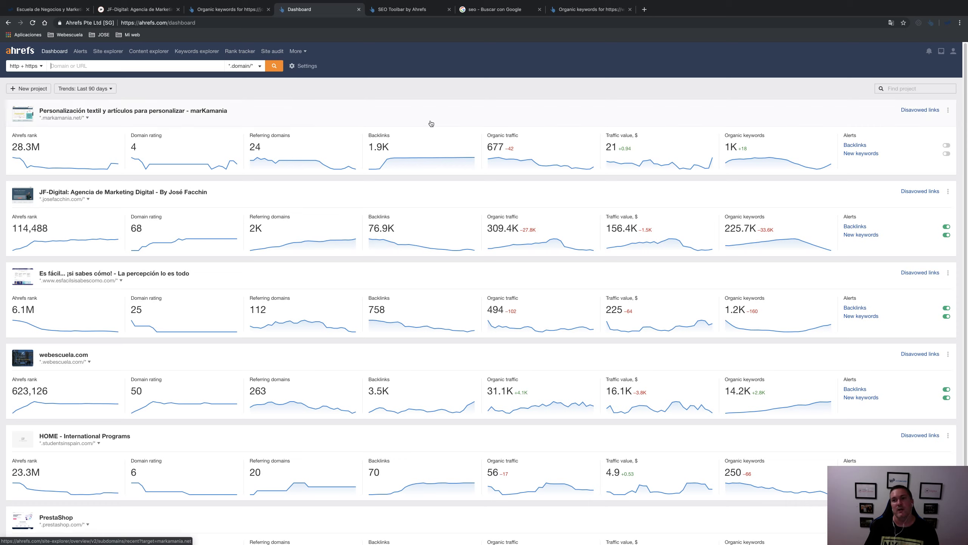
# Step: Open the complete Ahrefs tutorial article from the JF-Digital homepage and skim through its sections
pyautogui.click(129, 11)
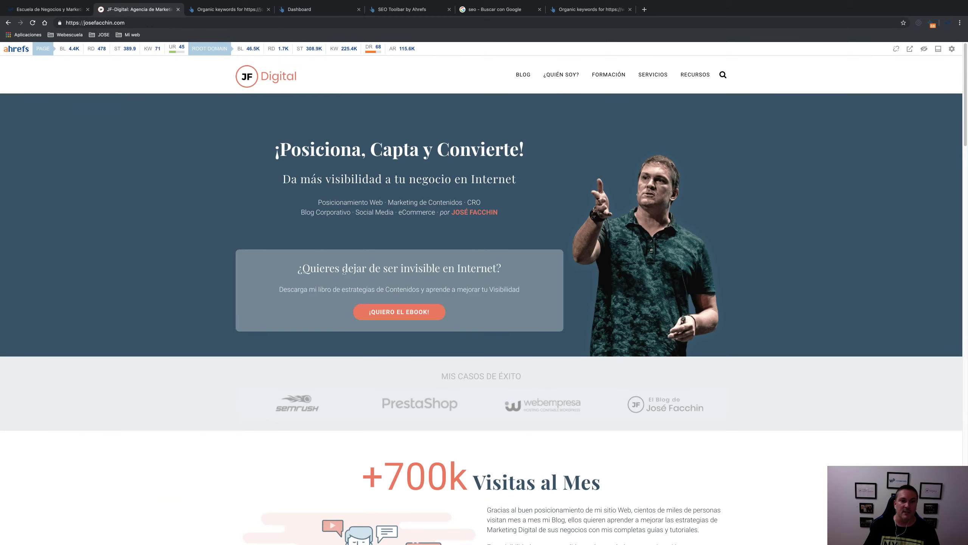
pyautogui.scroll(-10, 367, 366)
pyautogui.scroll(-3, 366, 366)
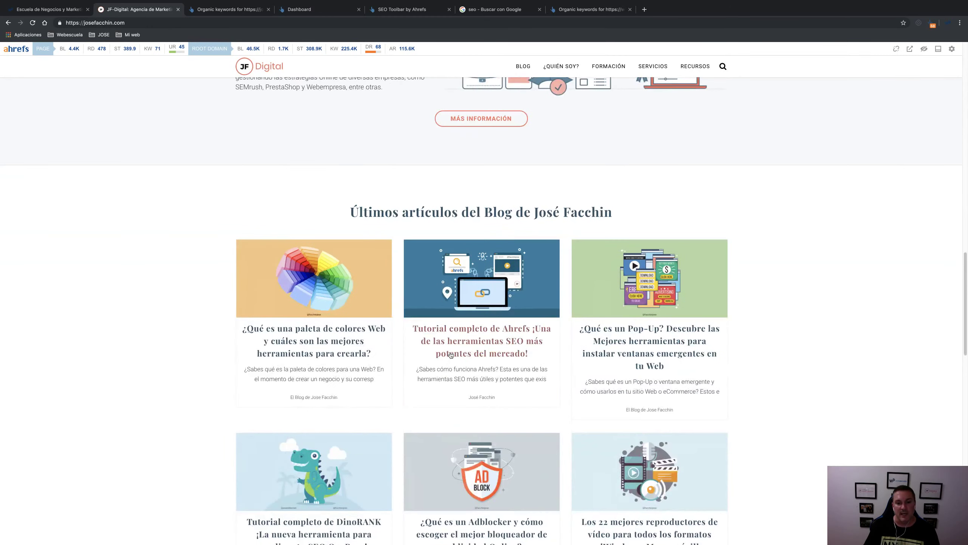
pyautogui.click(449, 354)
pyautogui.scroll(-20, 450, 355)
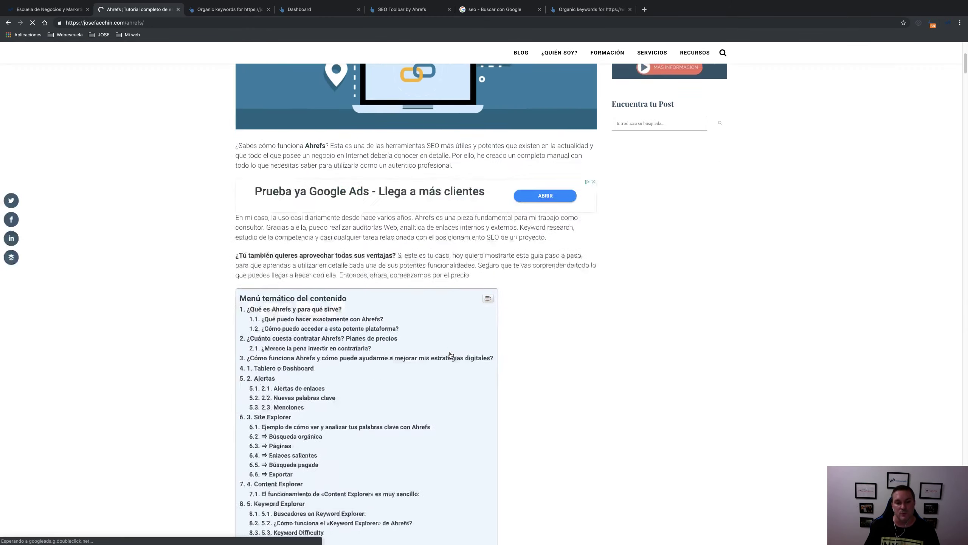
pyautogui.scroll(-20, 451, 355)
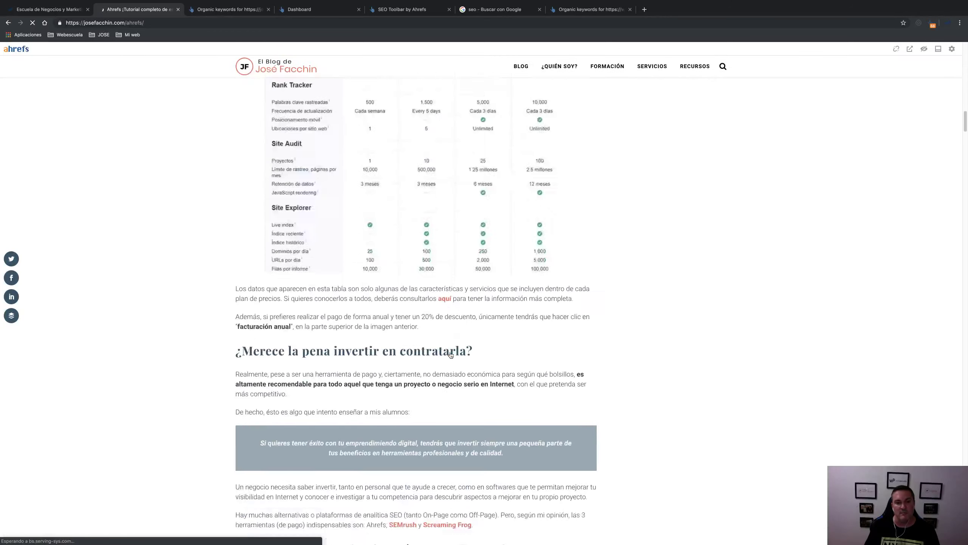
pyautogui.scroll(-20, 450, 355)
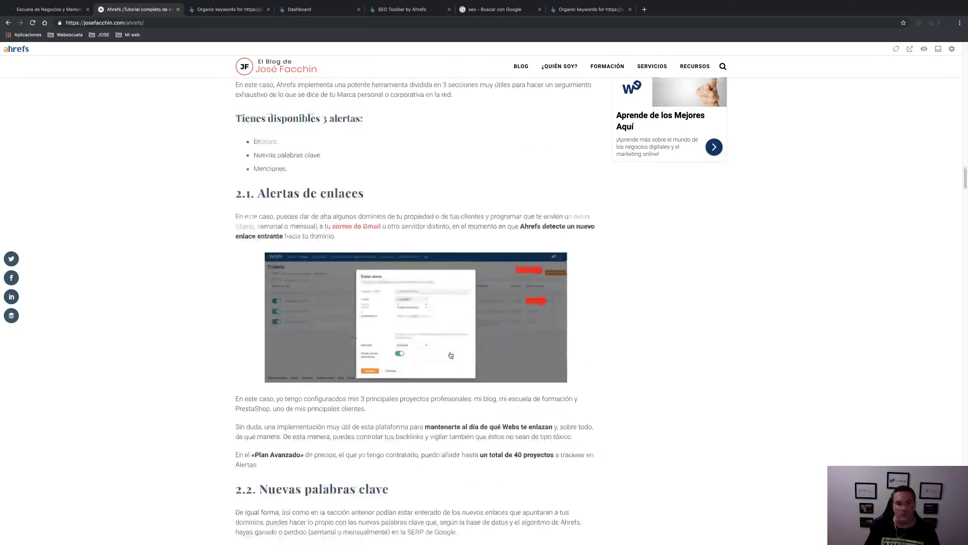
pyautogui.scroll(-20, 451, 355)
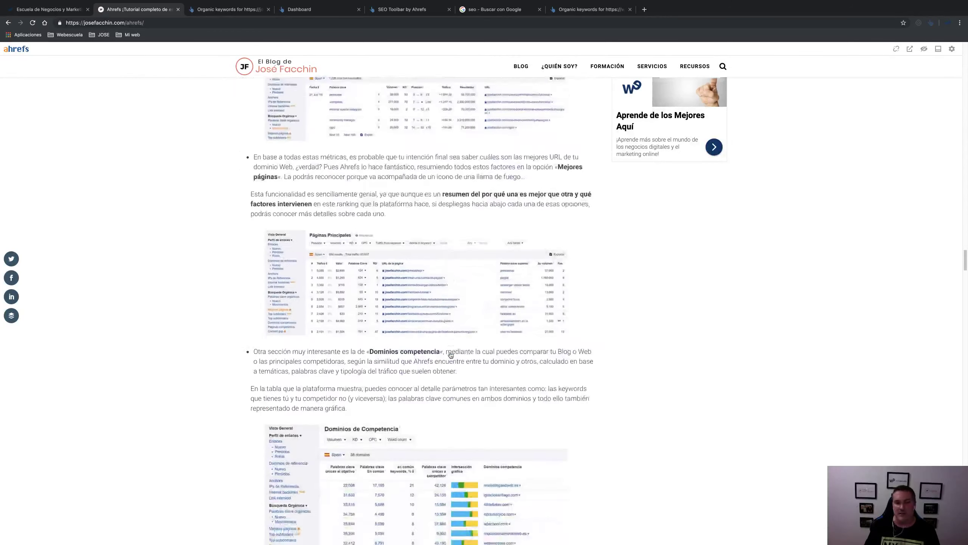
pyautogui.scroll(20, 450, 355)
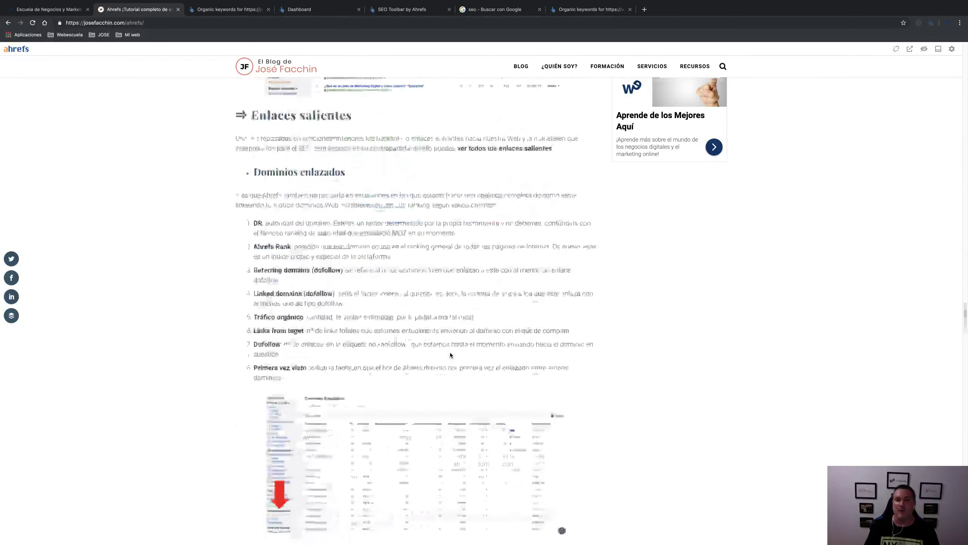
pyautogui.scroll(20, 451, 355)
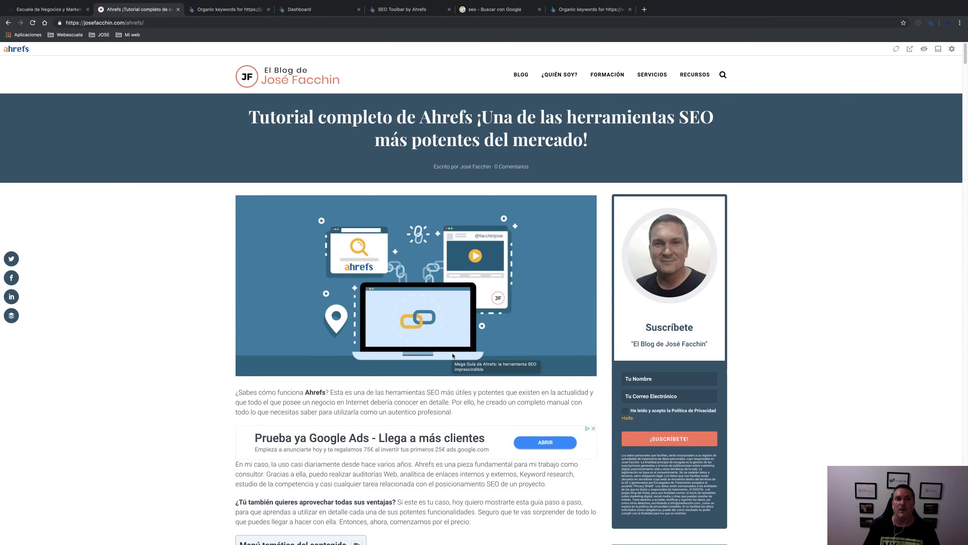
# Step: Search Google for "curso de seo barcelona" in a new browser tab and open the root-domain organic keywords report for the Seoworking result
pyautogui.click(8, 5)
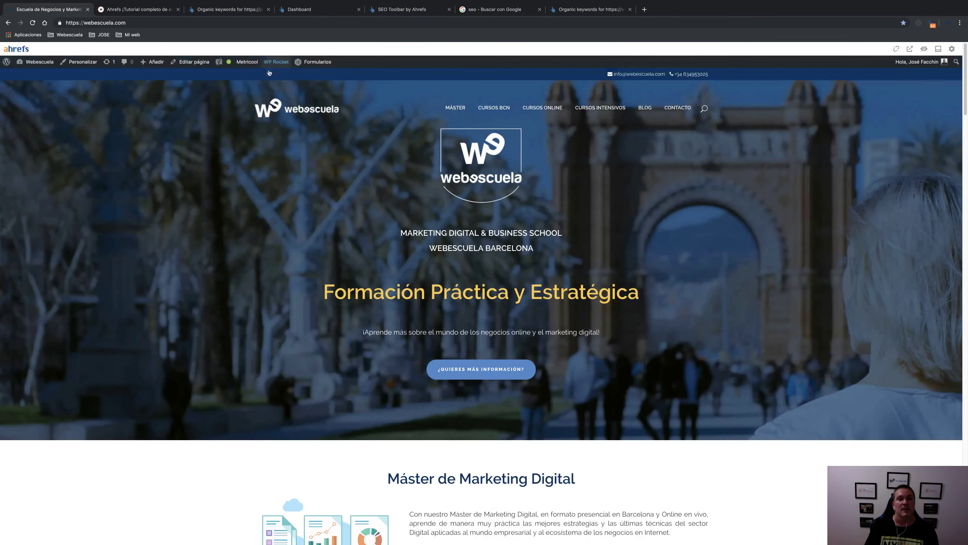
pyautogui.click(644, 9)
pyautogui.click(428, 156)
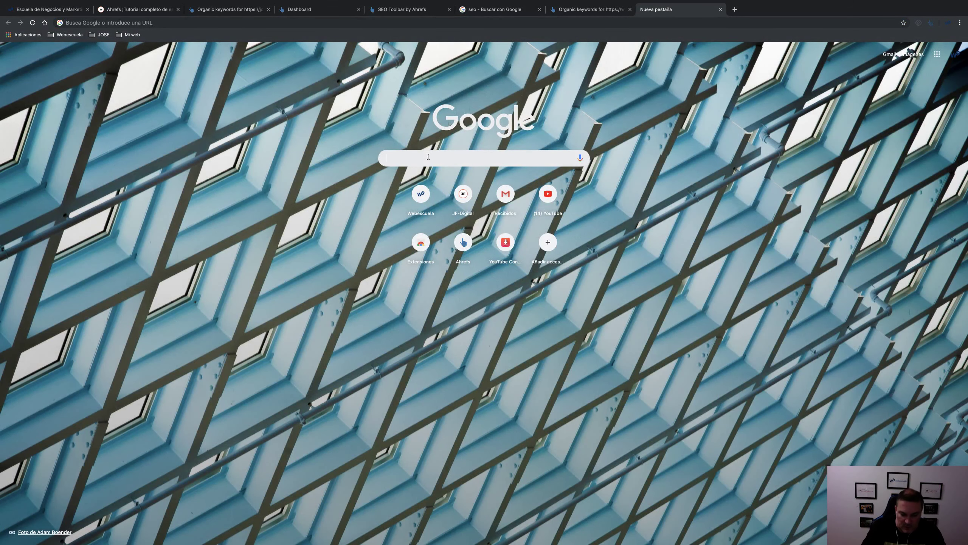
pyautogui.click(429, 156)
pyautogui.write('curs')
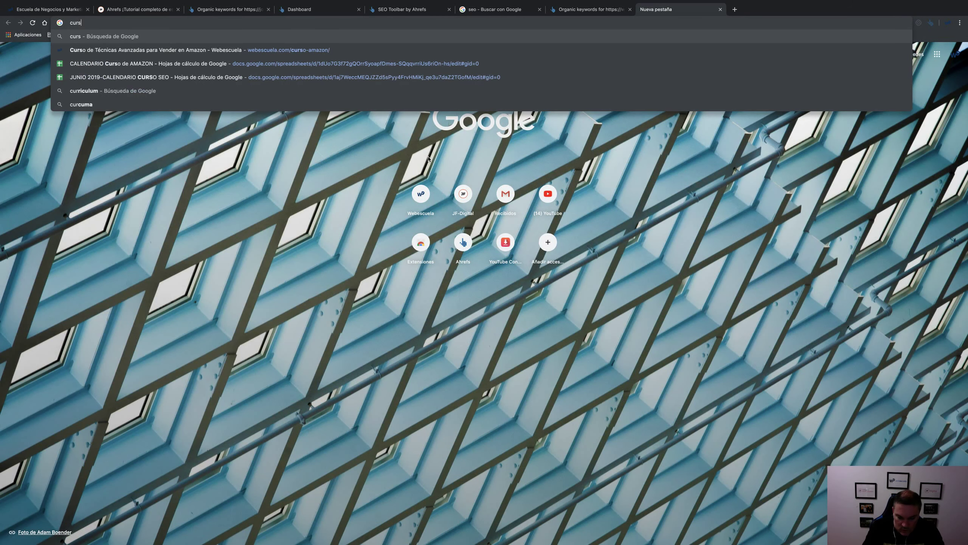
pyautogui.write('o de seo barcelona')
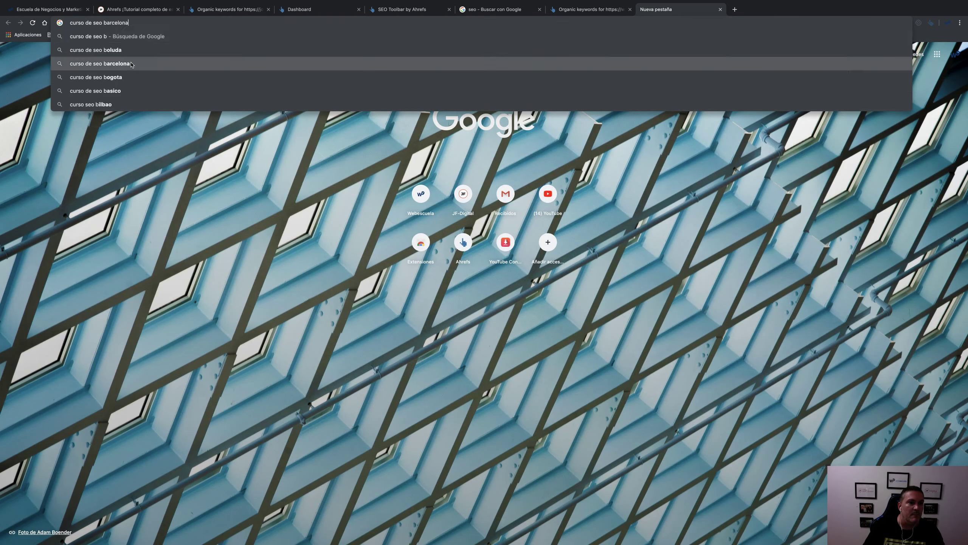
pyautogui.click(198, 63)
pyautogui.scroll(-1, 373, 265)
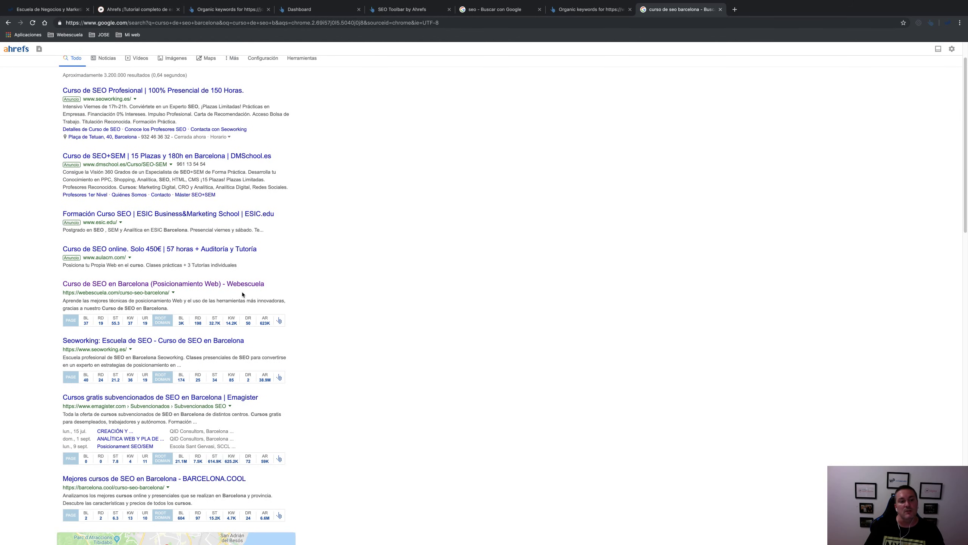
pyautogui.click(231, 377)
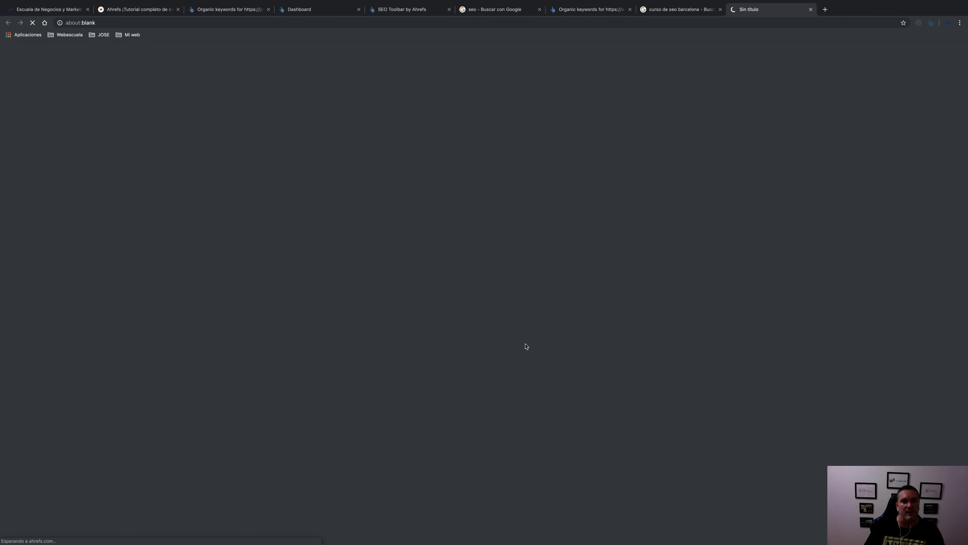